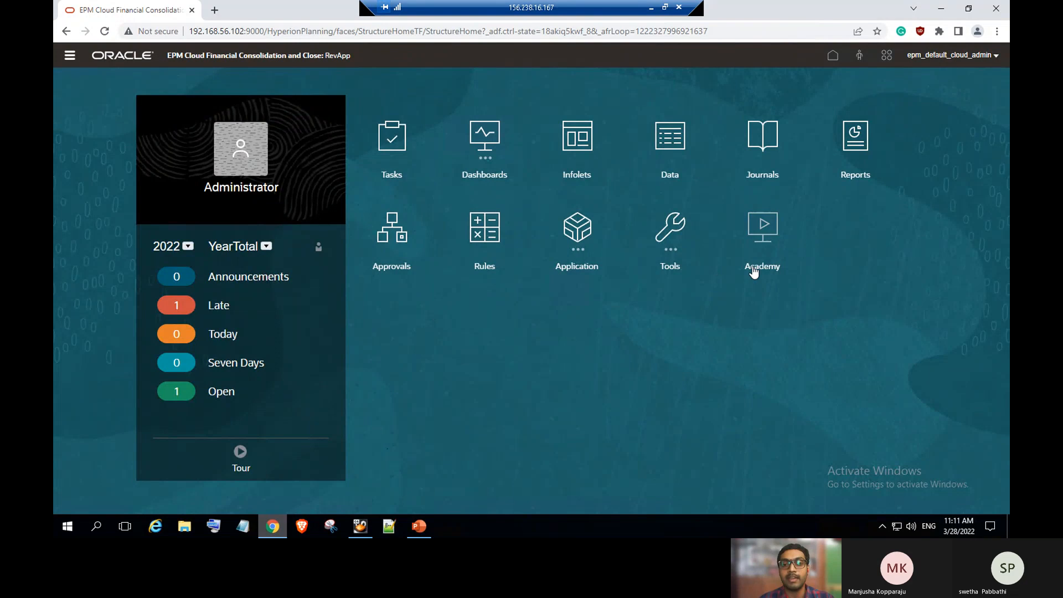
Open the user variables settings and add a new user variable entry.
left_click(673, 240)
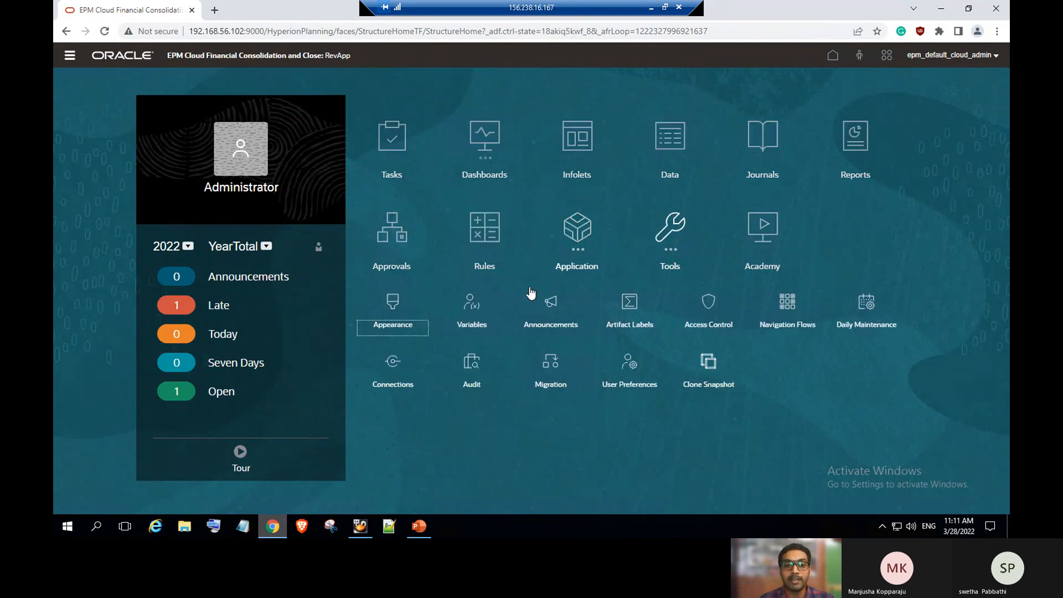
left_click(473, 311)
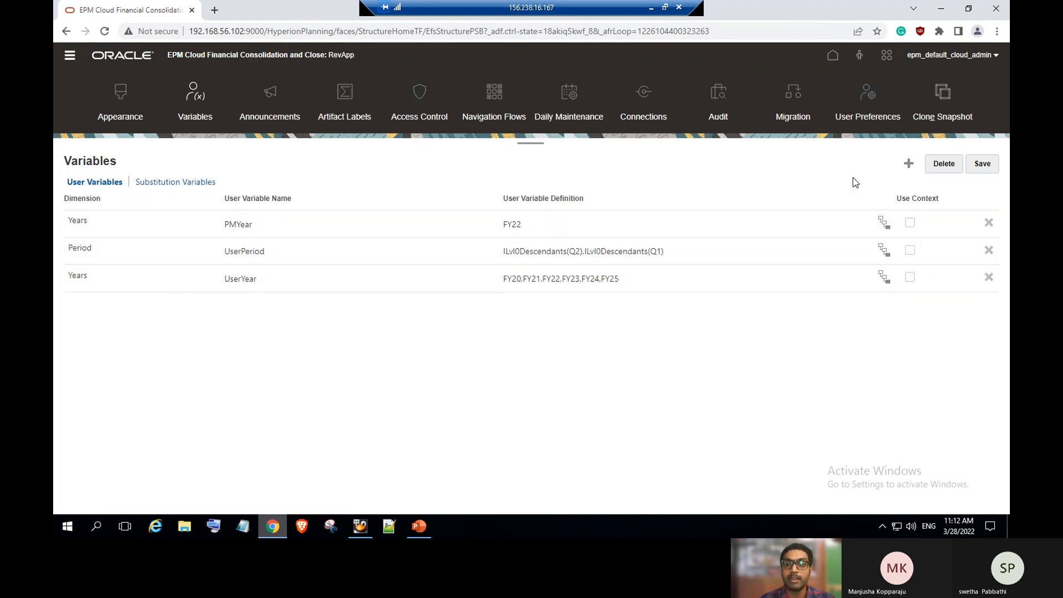
left_click(909, 169)
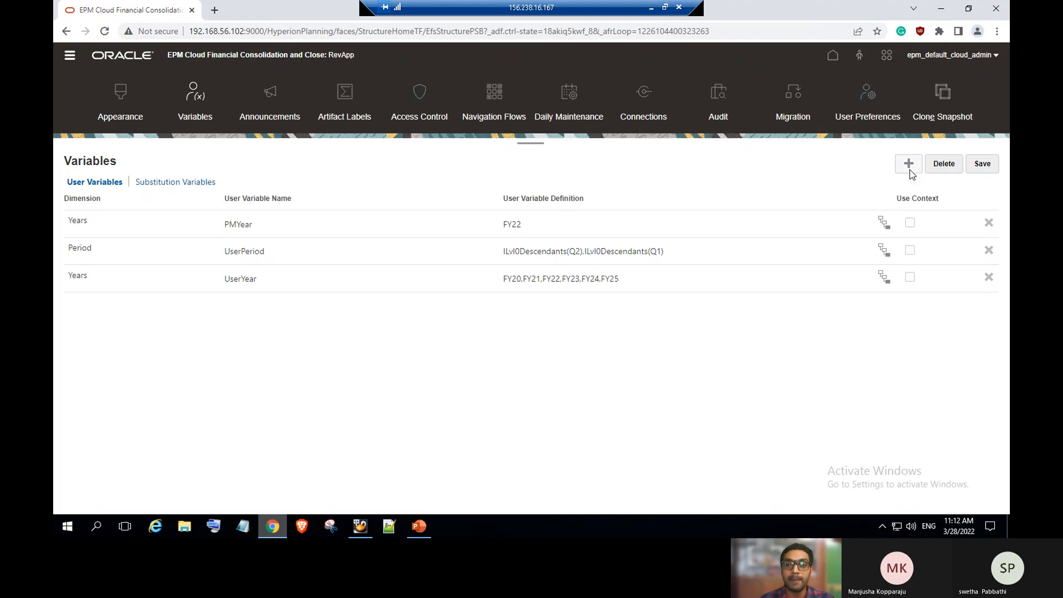
left_click(201, 308)
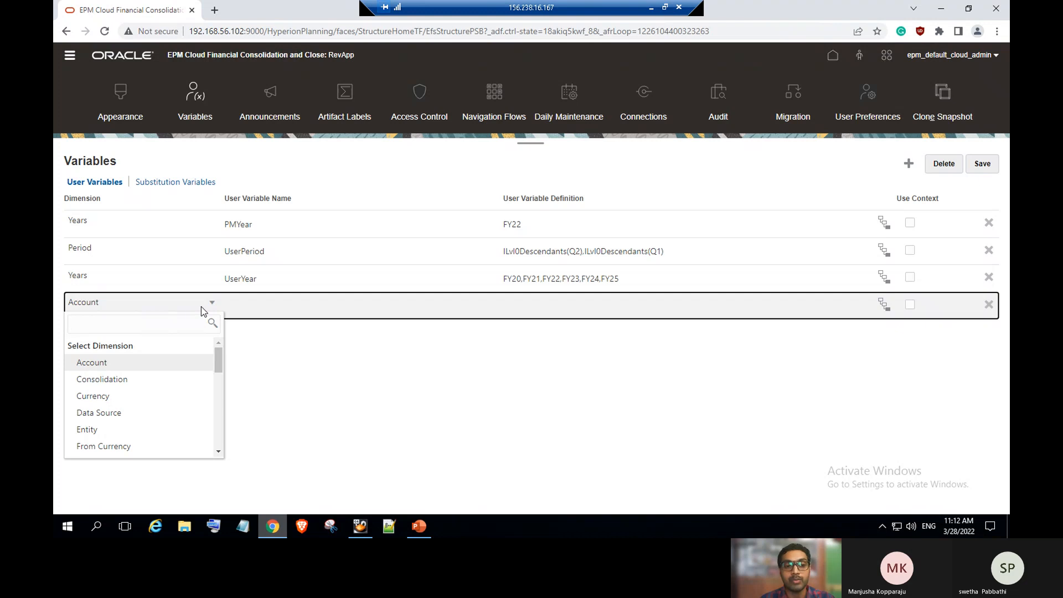
Switch to PowerPoint to check use case 1 on the user variable creation slide, and return to the browser.
left_click(328, 399)
left_click(427, 526)
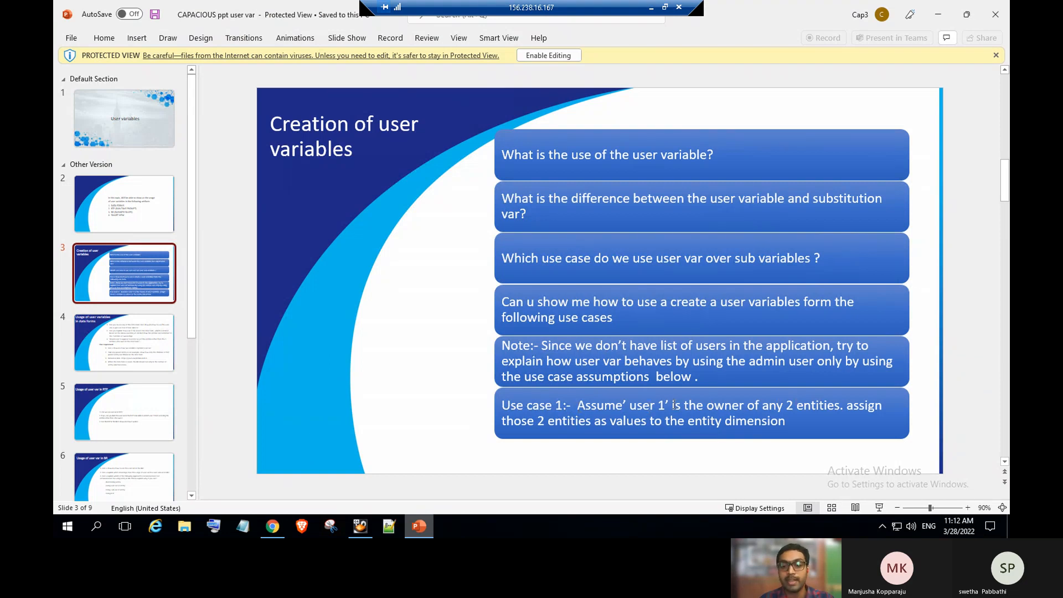
left_click(269, 528)
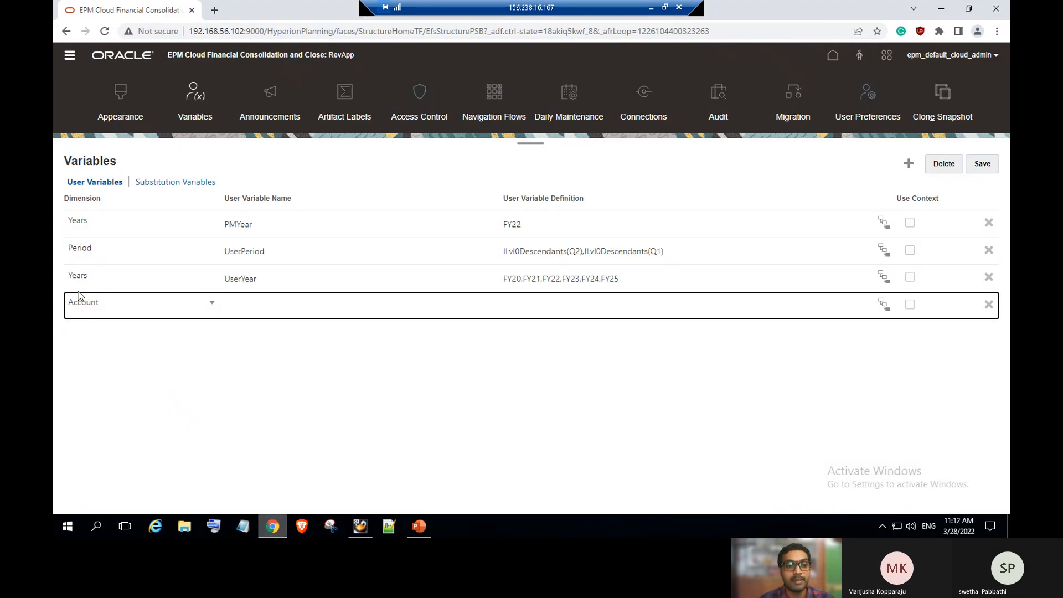
Set the new user variable's dimension to Entity and name it UserEntity.
left_click(98, 299)
left_click(93, 435)
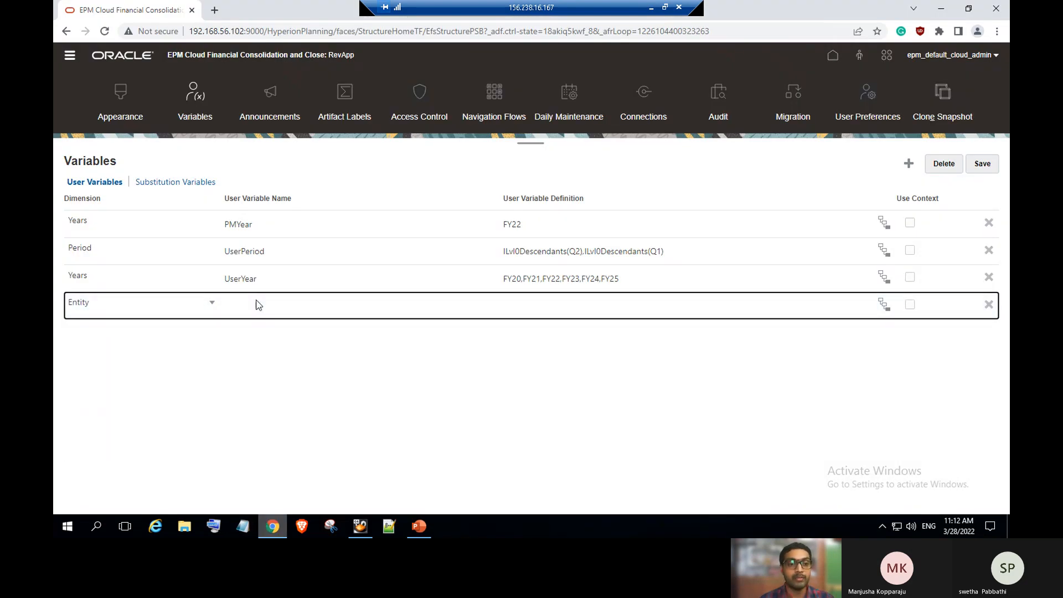
left_click(286, 309)
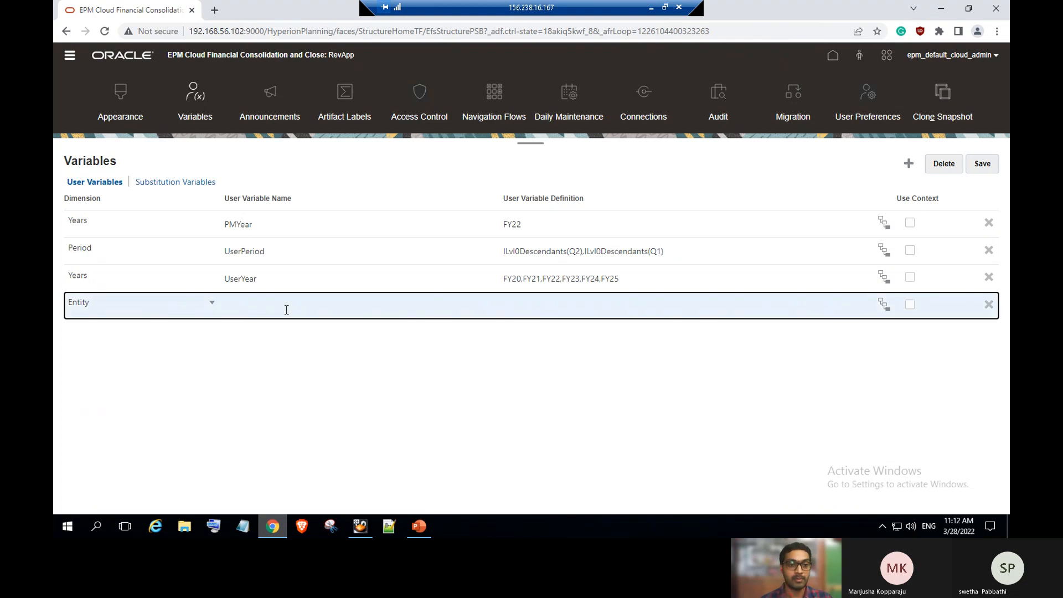
type("UserEnti")
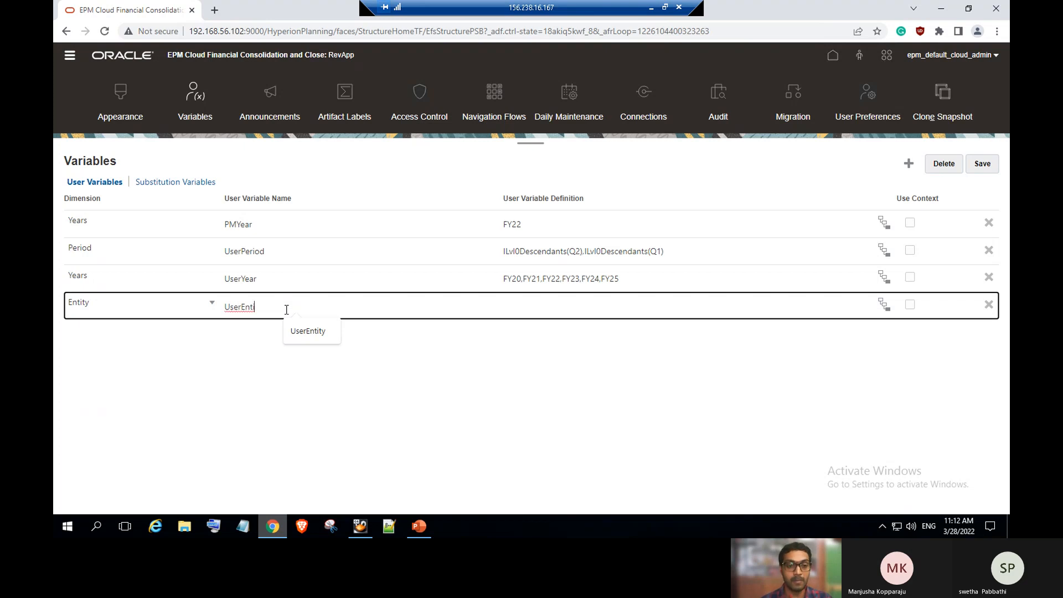
left_click(306, 328)
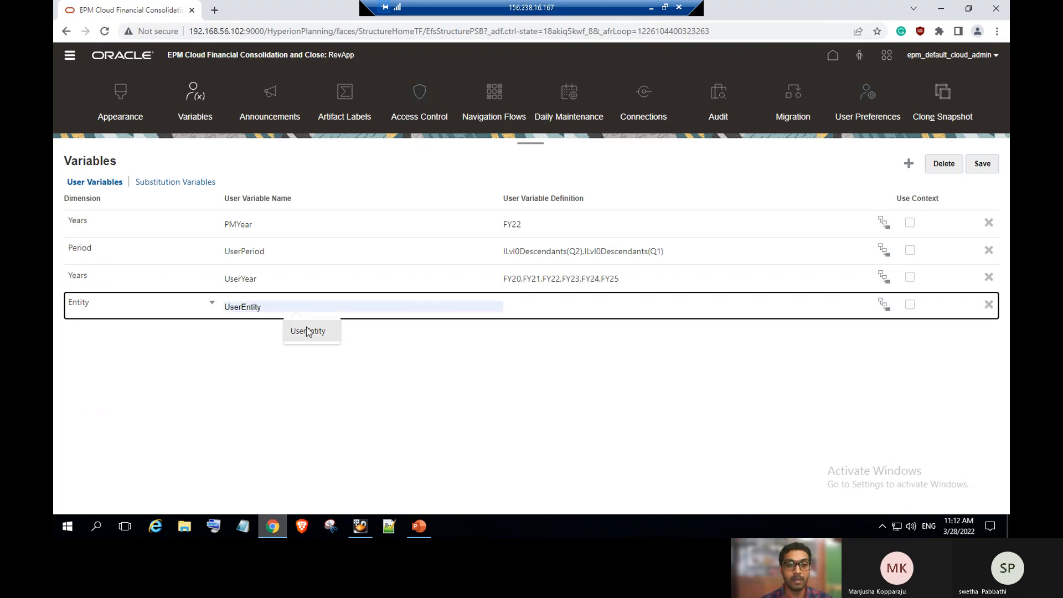
Select EN01_05_NewYork and EN01_06_Boston under Total Geography > Segments > EN01 as members for the UserEntity variable.
left_click(887, 311)
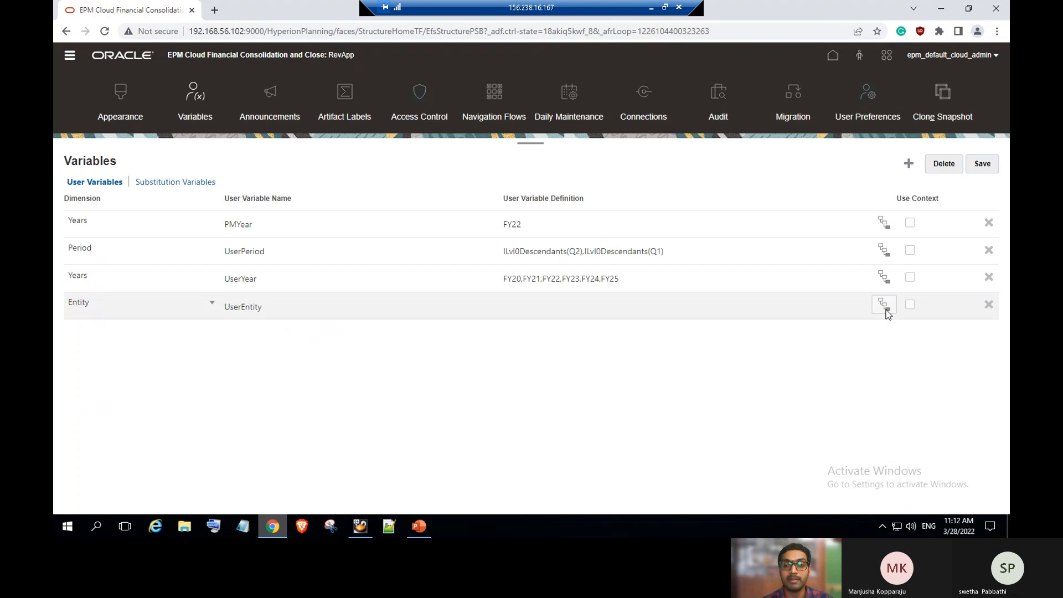
left_click(886, 308)
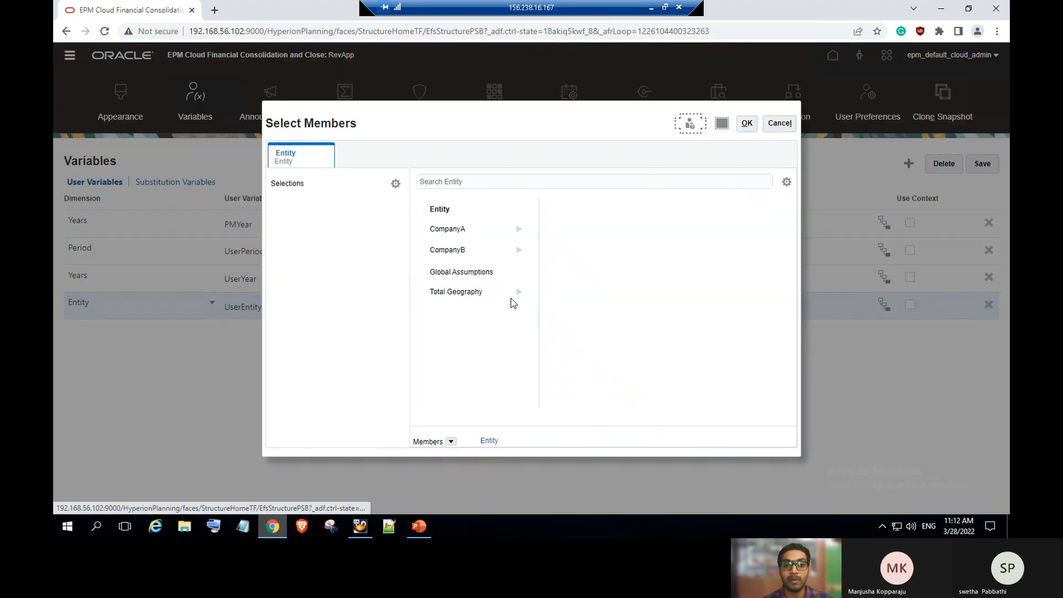
left_click(520, 292)
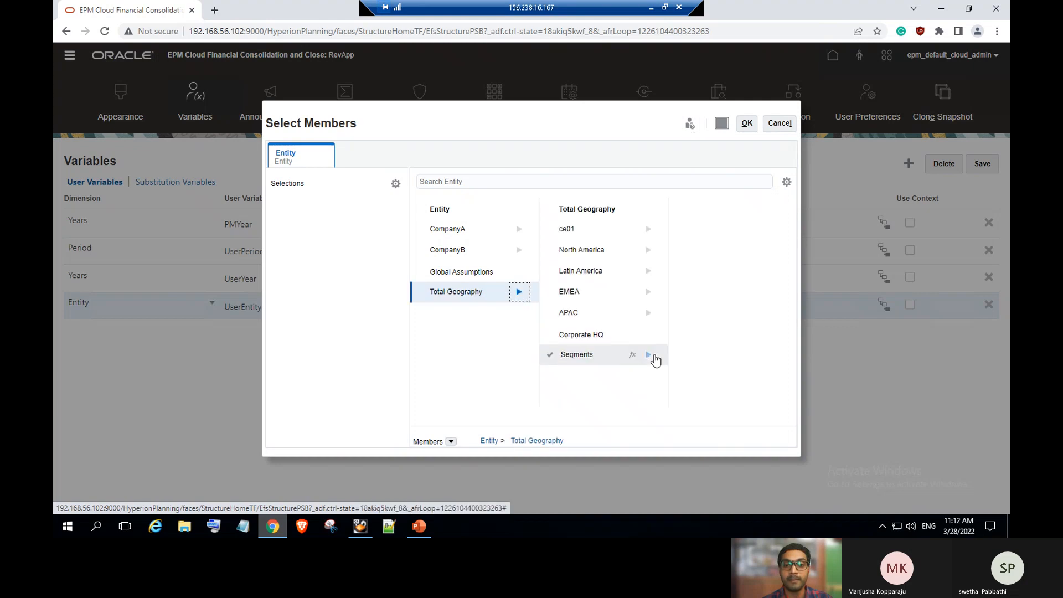
left_click(648, 355)
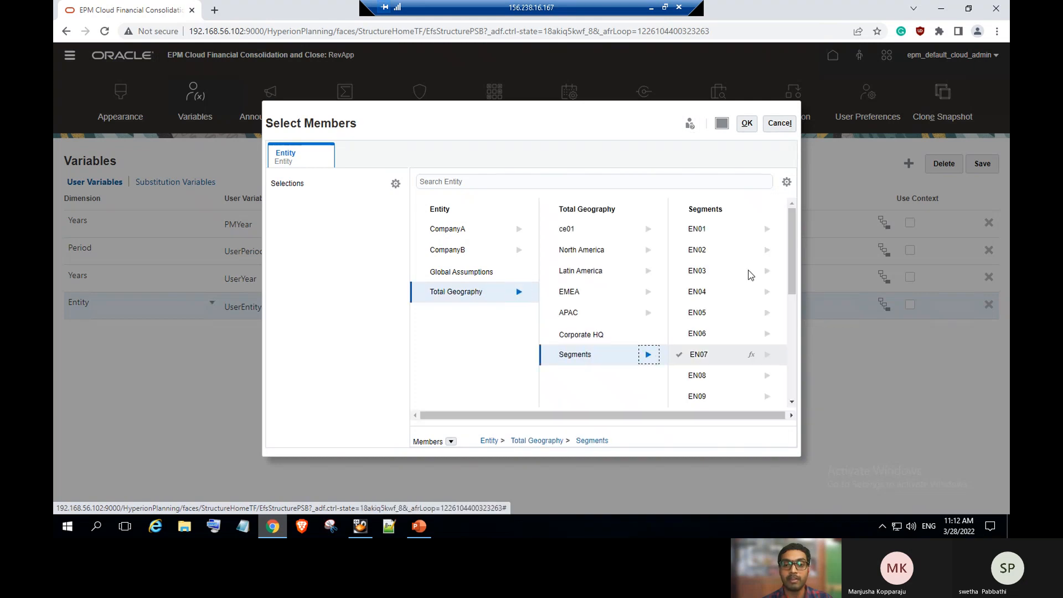
left_click(765, 229)
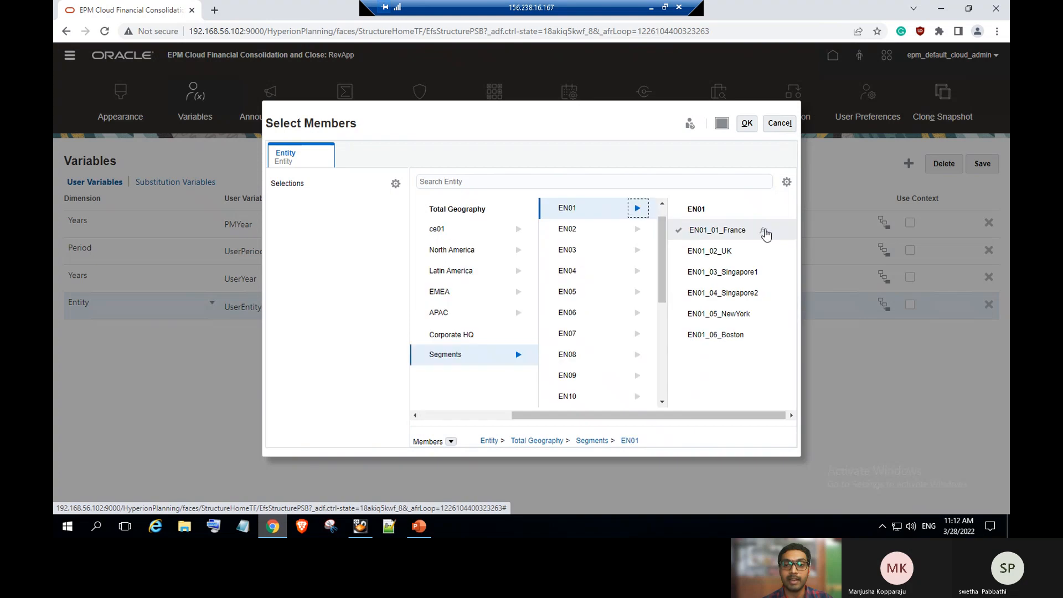
left_click(678, 314)
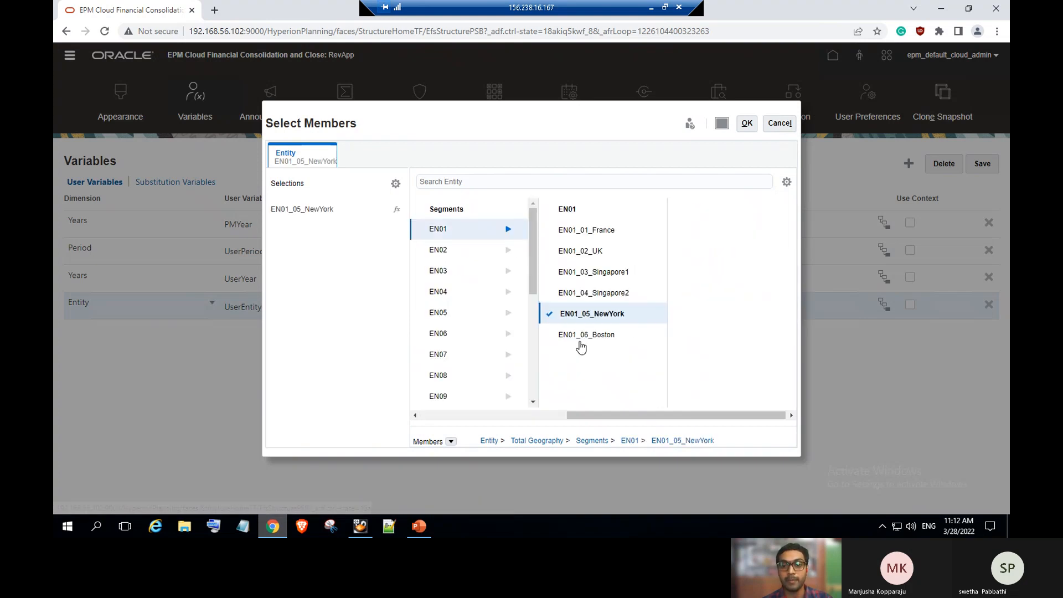
left_click(549, 336)
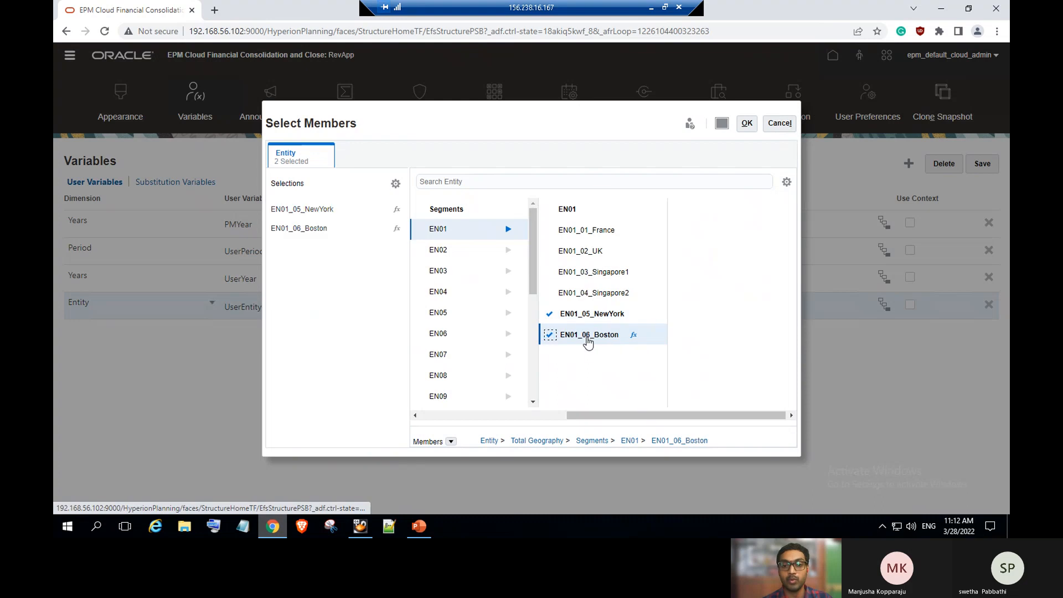
Recheck use case 1 in PowerPoint, accept the member selection for UserEntity in the browser and save the user variables.
left_click(419, 526)
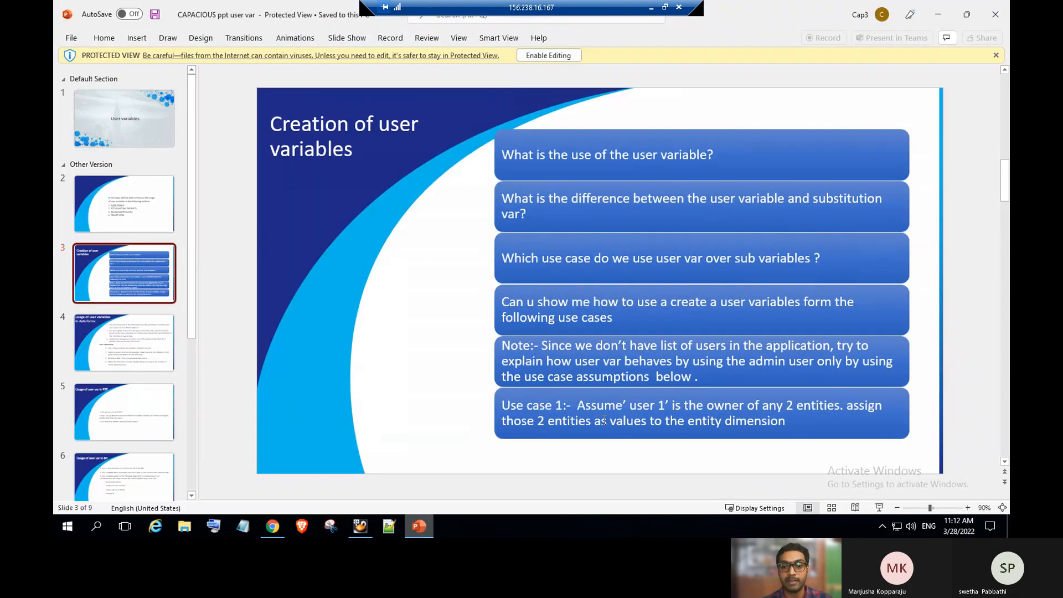
key("alt+Tab")
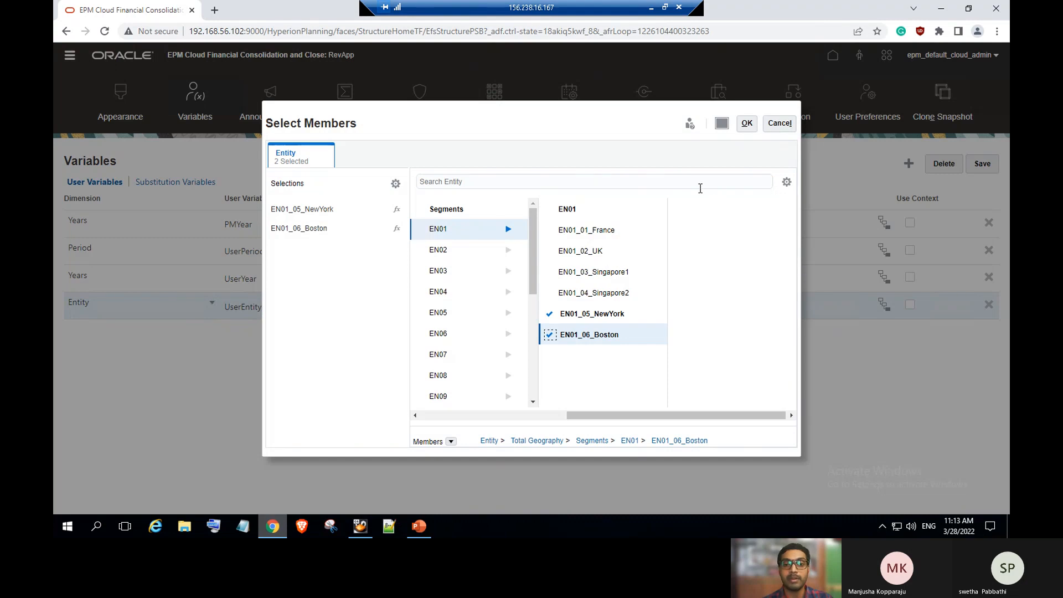
left_click(746, 124)
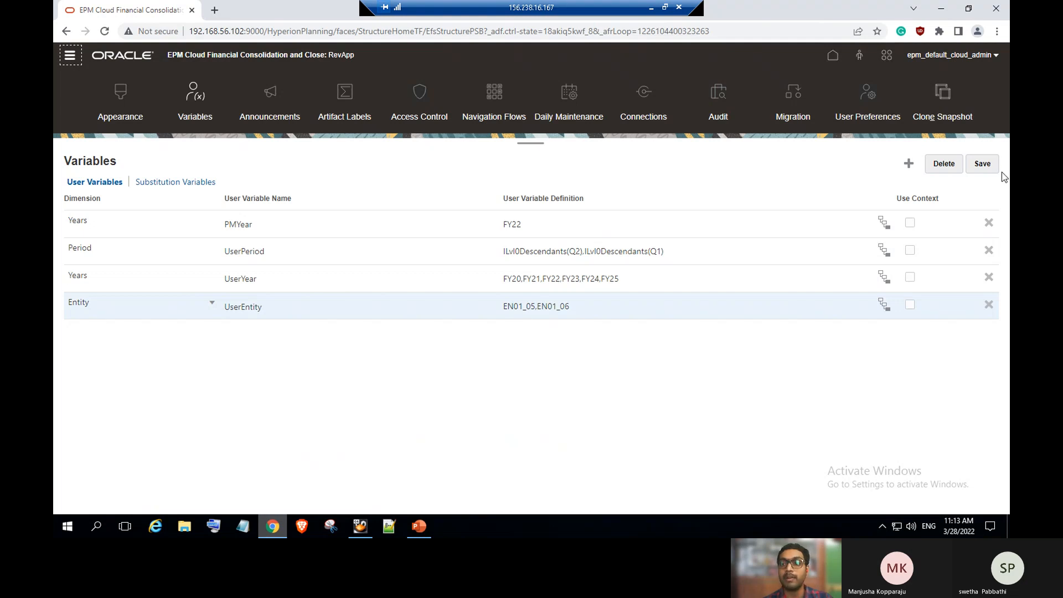
left_click(987, 166)
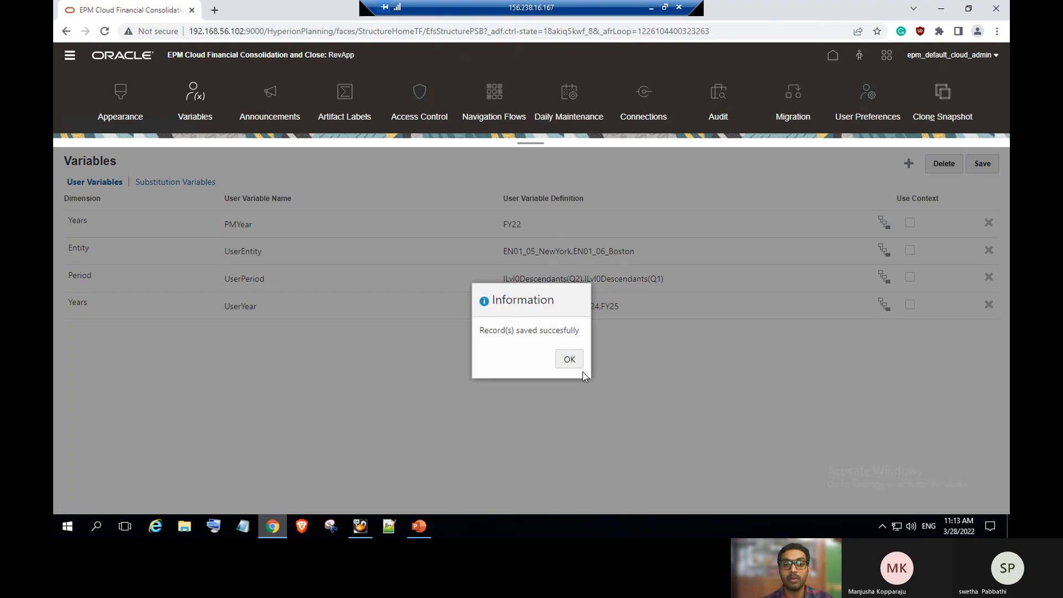
left_click(566, 363)
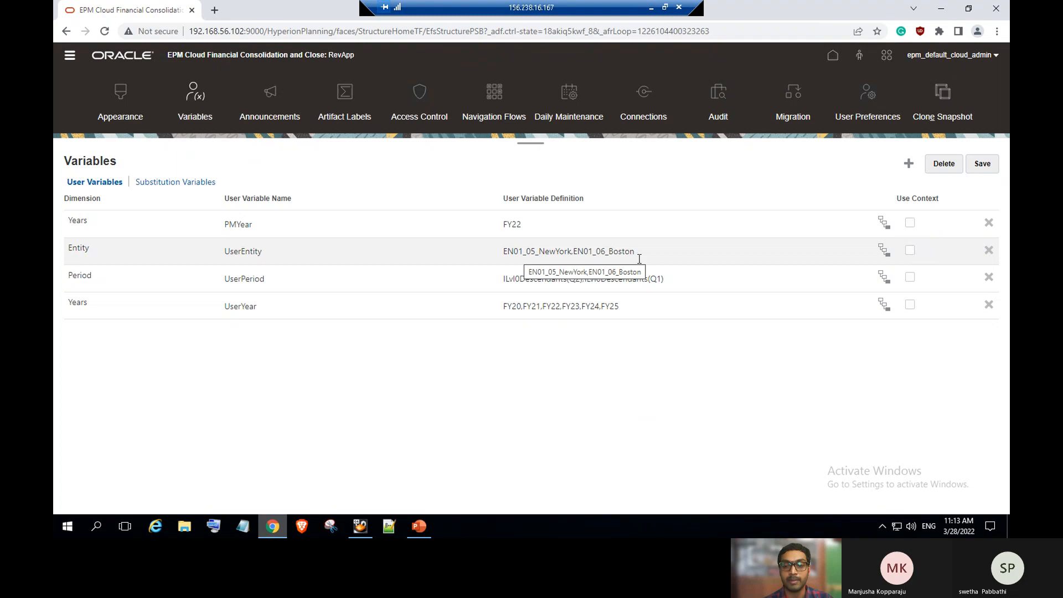
Switch to PowerPoint to read slide 4 on using user variables in data forms, and return to the browser.
key("alt+Tab")
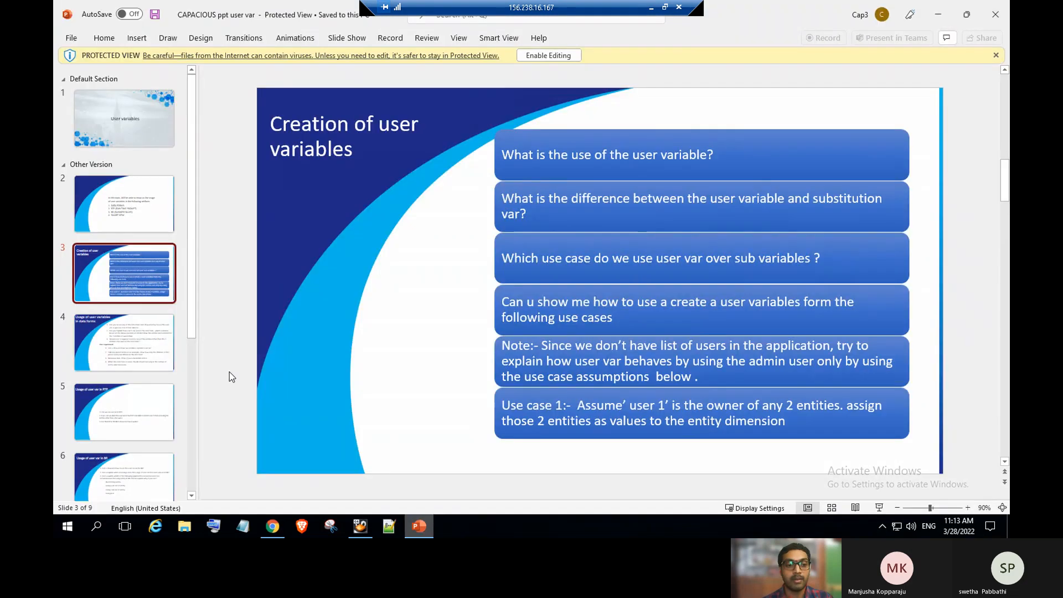
left_click(147, 360)
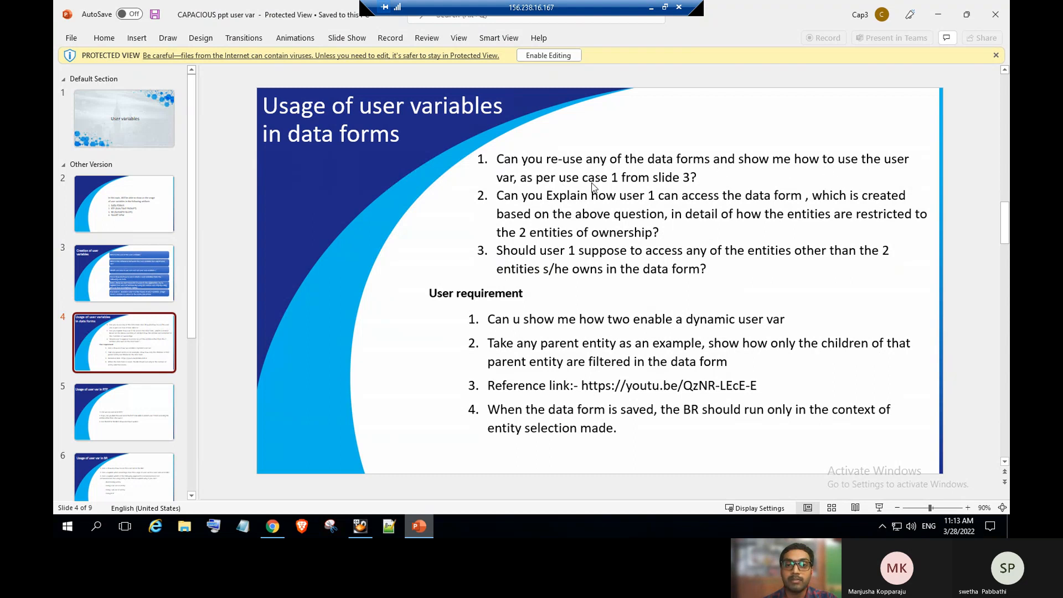
left_click(272, 526)
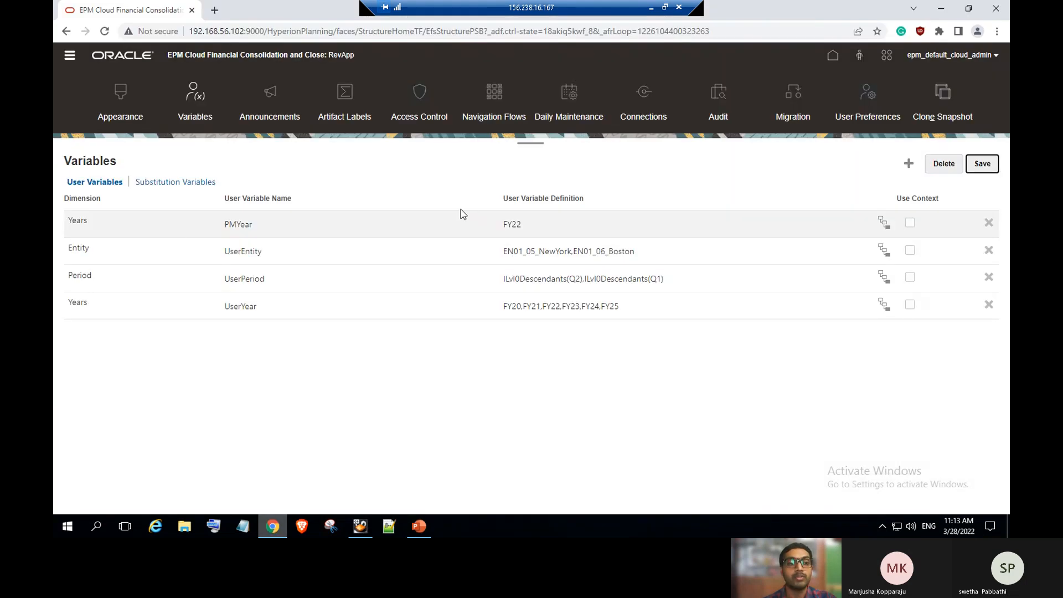
Open the User Variable Demo Form from the Demos folder of the forms library for editing.
left_click(70, 57)
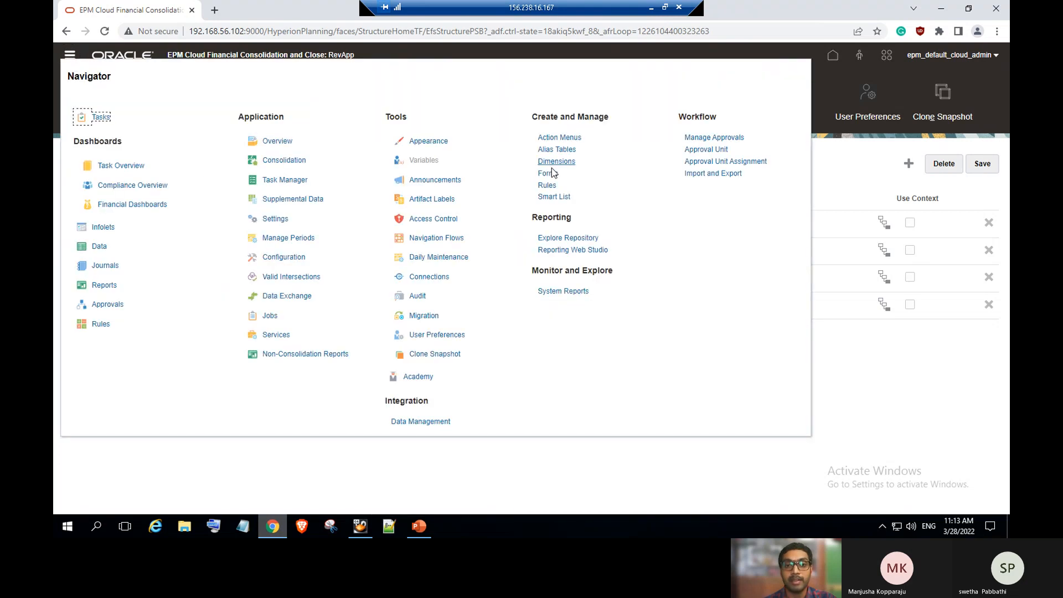
left_click(547, 173)
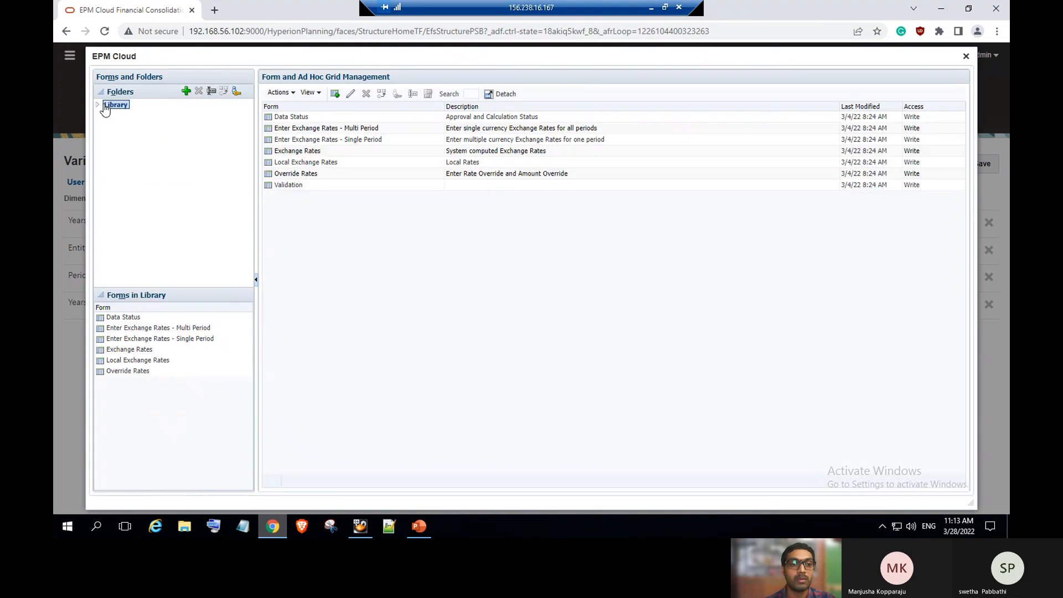
left_click(97, 109)
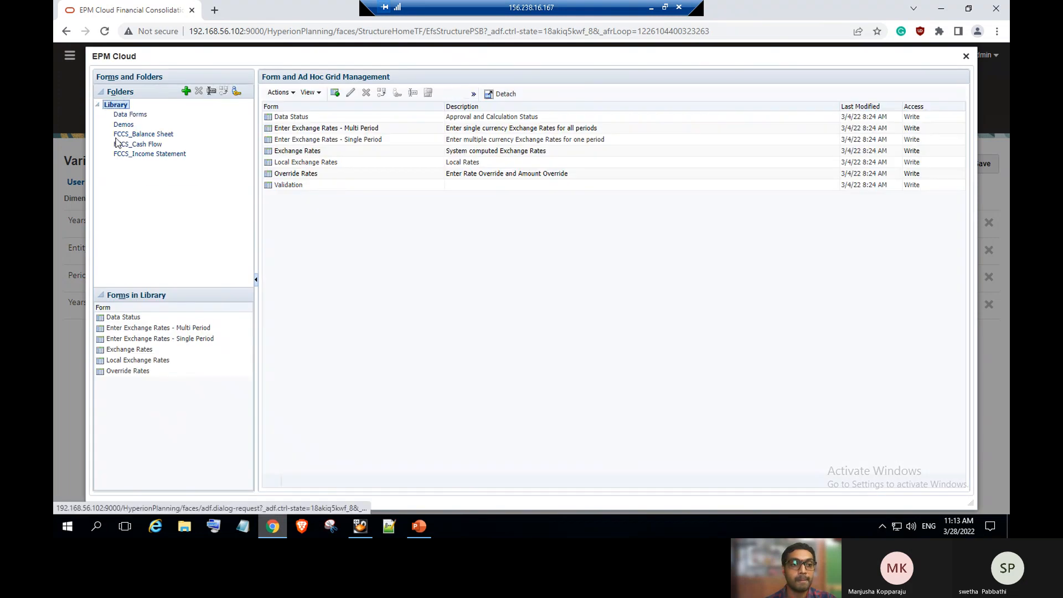
left_click(123, 129)
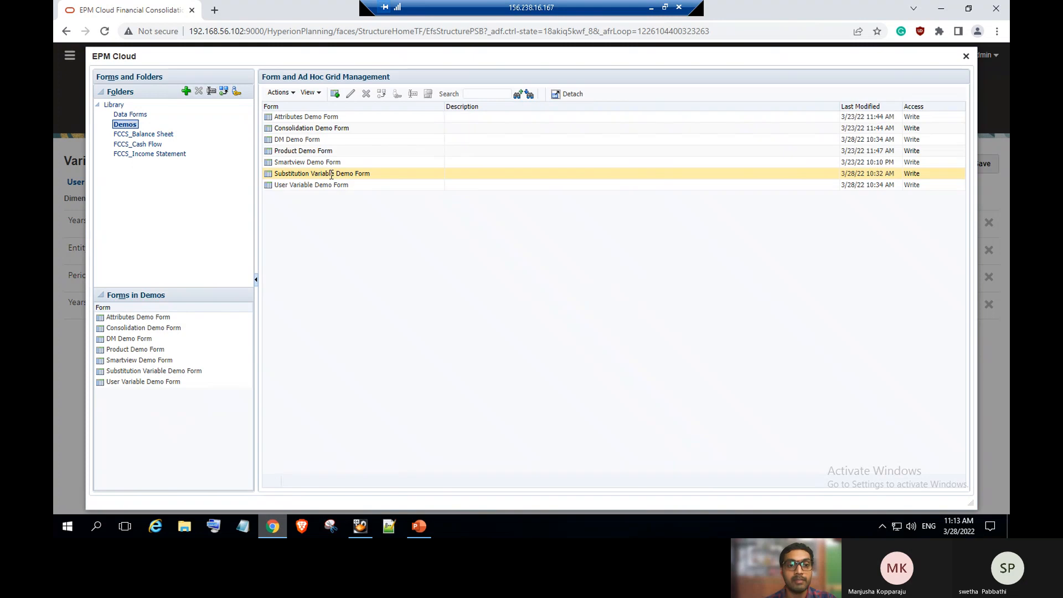
left_click(329, 186)
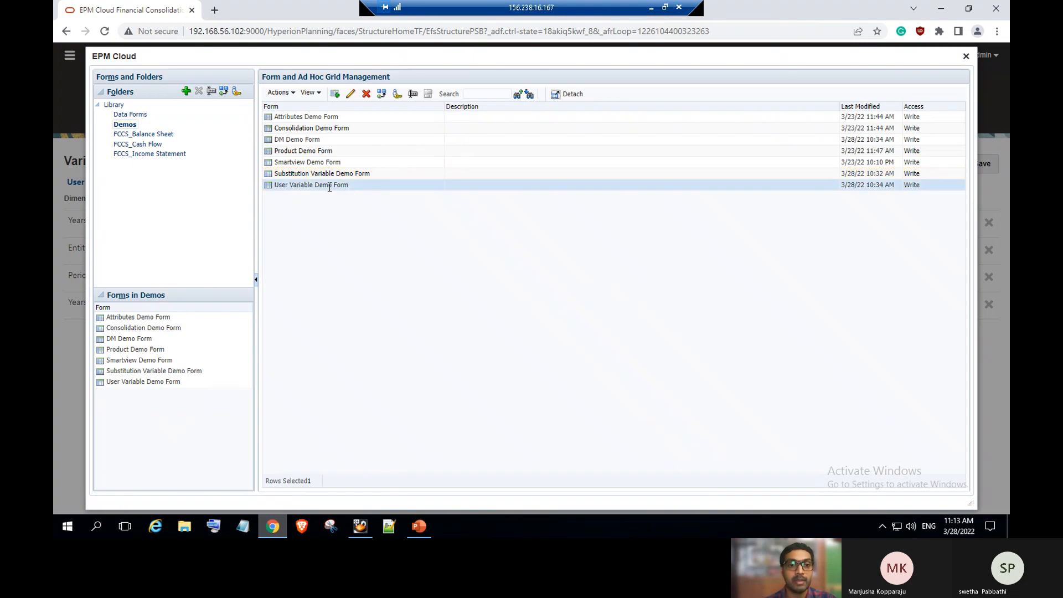
left_click(350, 96)
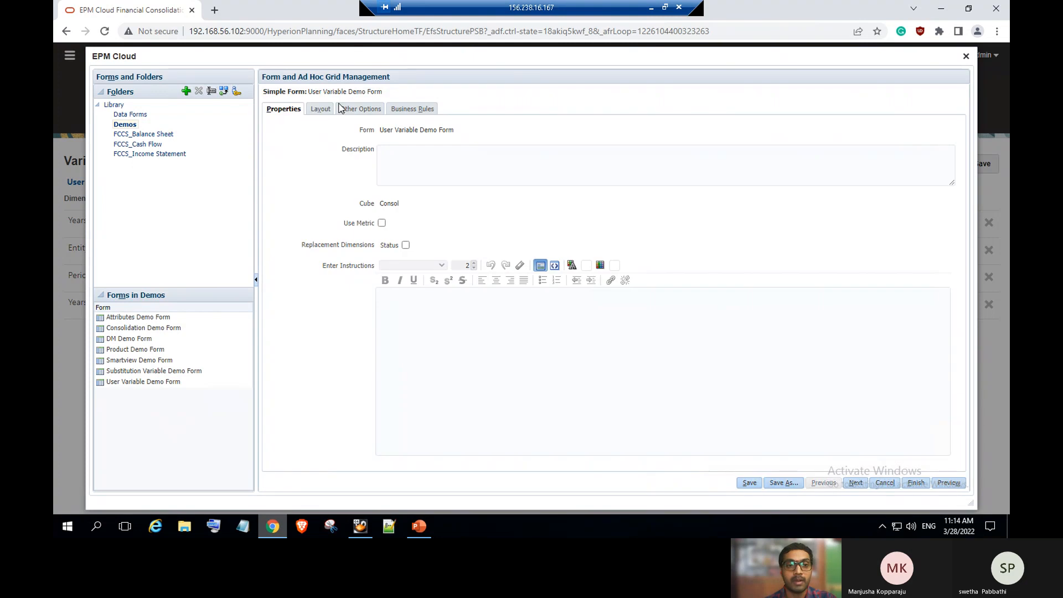
Examine the demo form's layout, including its point of view, rows and both column segments, and preview the form.
left_click(329, 111)
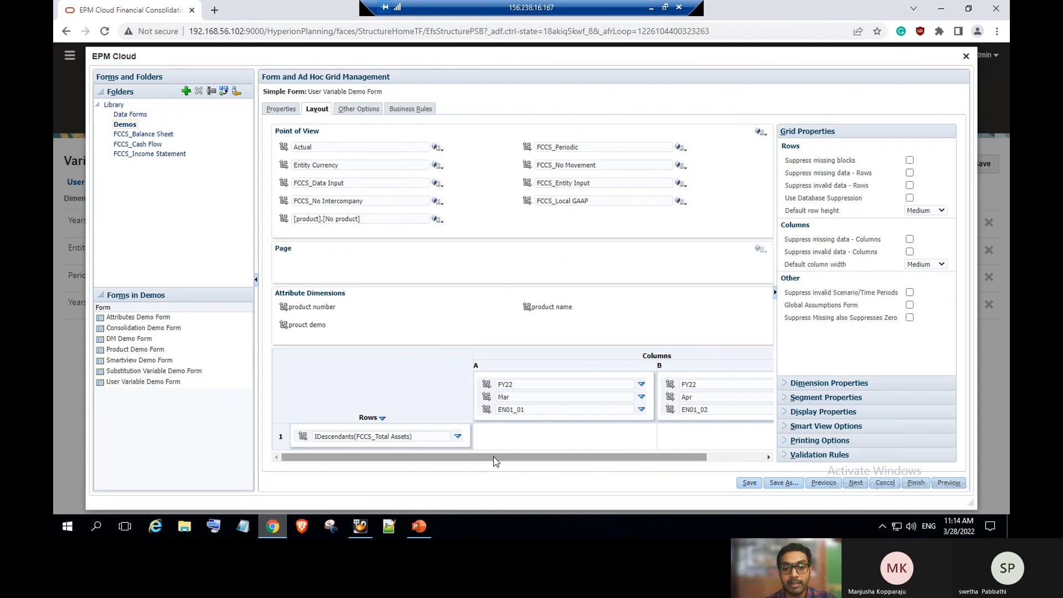
left_click_drag(494, 456, 554, 457)
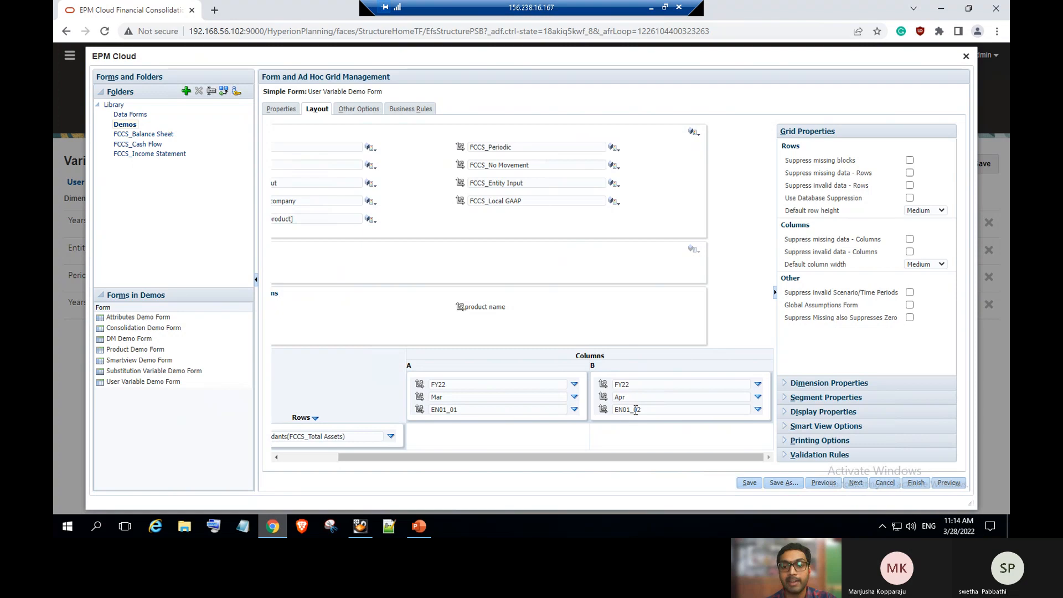
left_click_drag(348, 457, 259, 435)
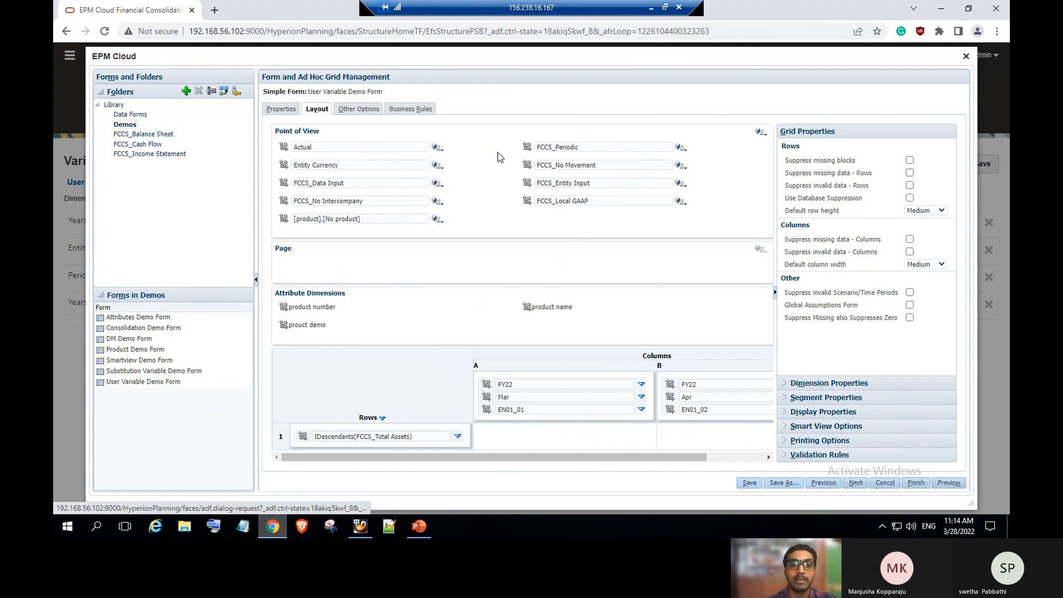
left_click(950, 484)
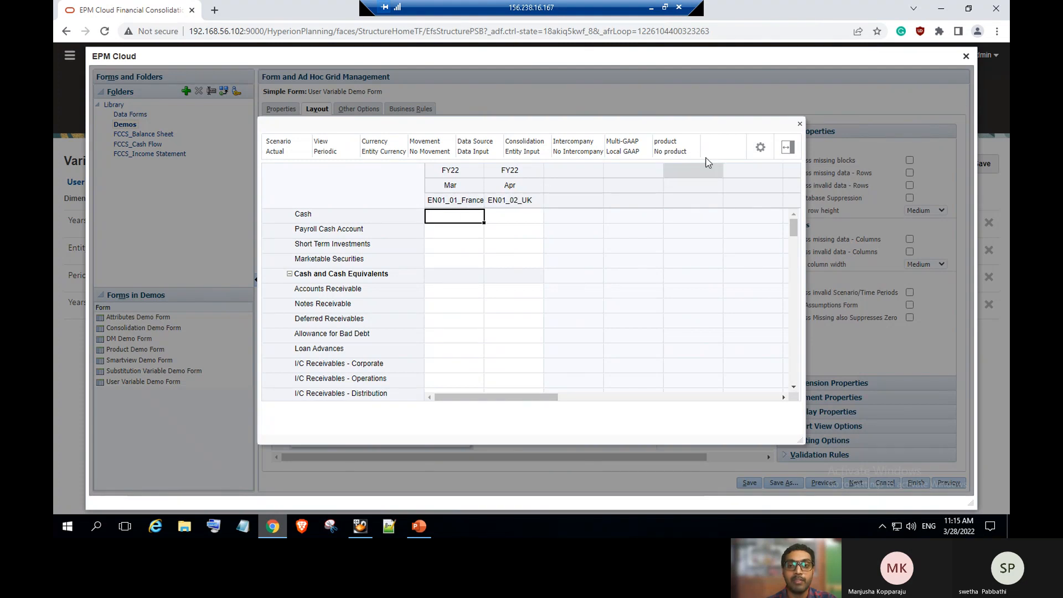
Close the form preview, reread slide 4 in PowerPoint on using user variables in data forms, and return to the browser.
left_click(799, 124)
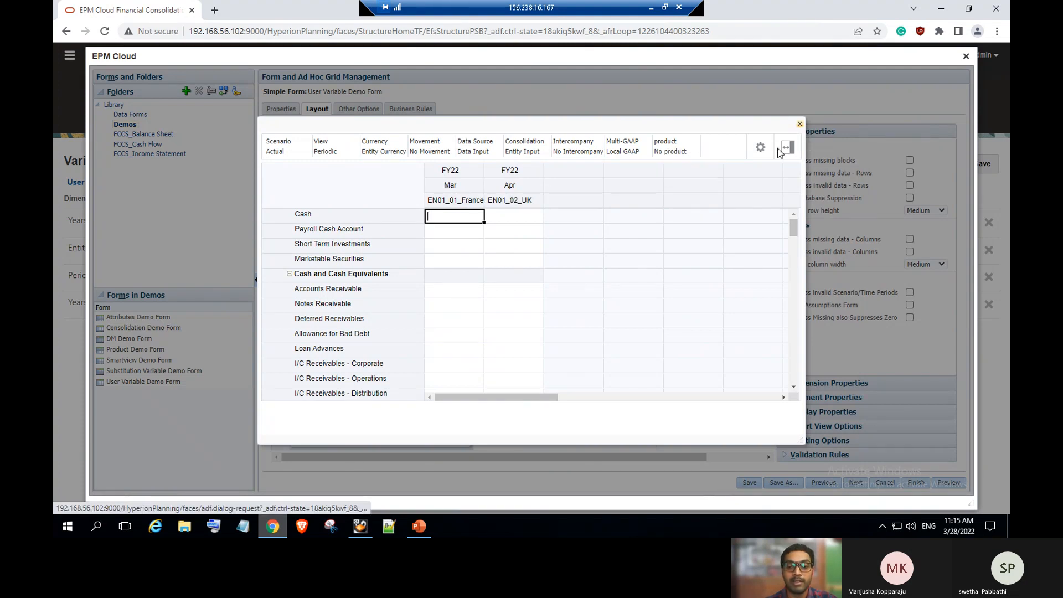
left_click(419, 526)
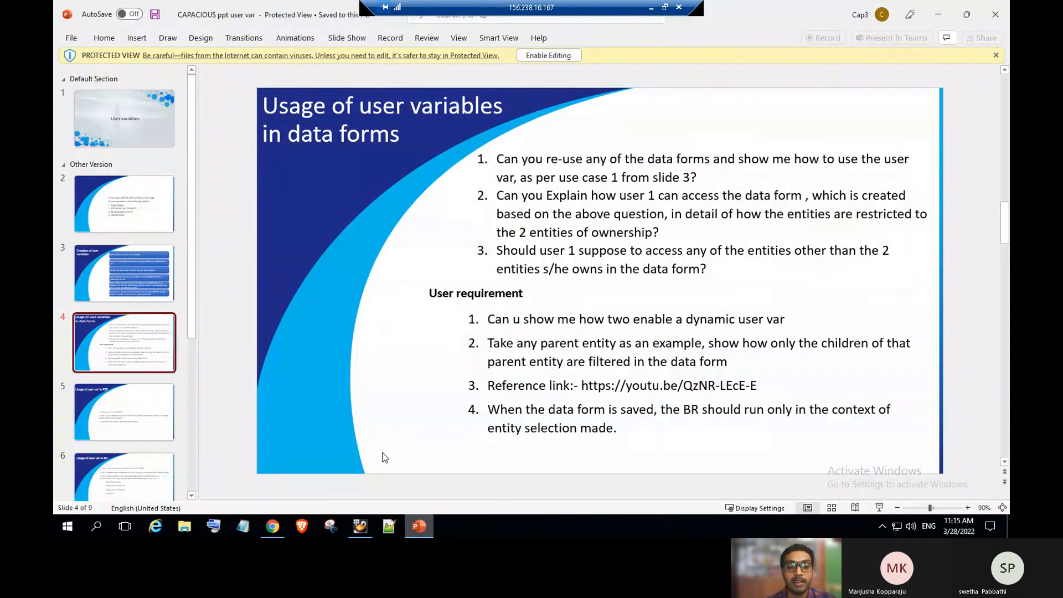
left_click(280, 525)
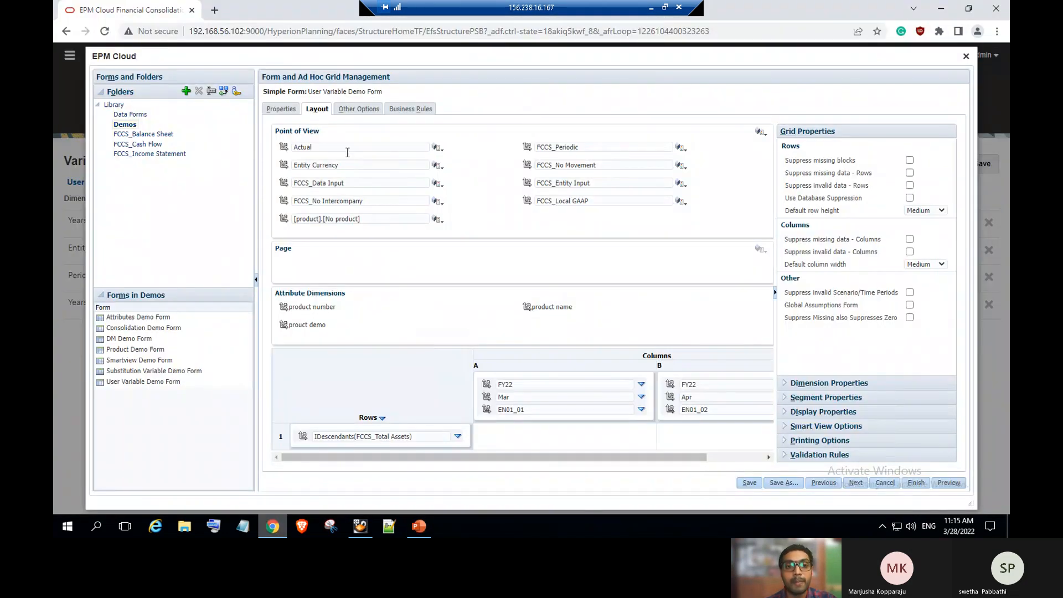
Add a new column segment C after column B in the demo form's layout.
left_click(726, 457)
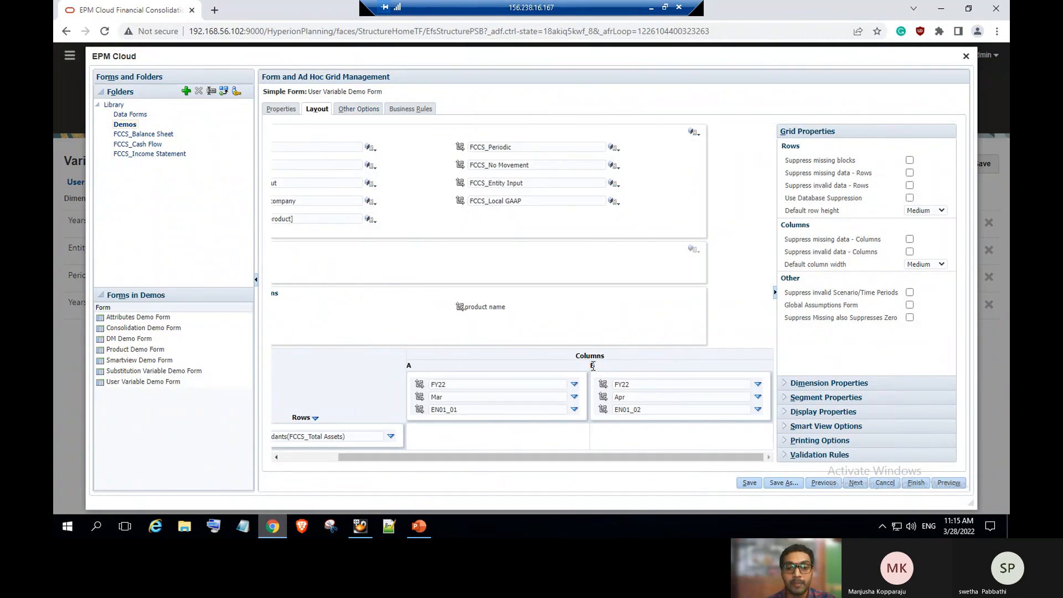
left_click(593, 367)
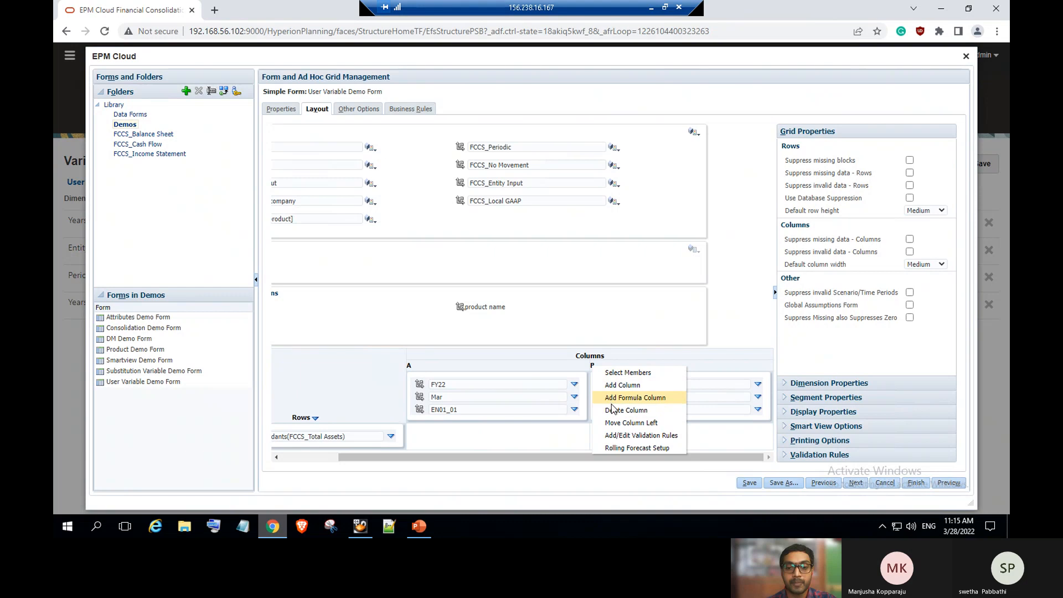
left_click(618, 385)
left_click_drag(627, 457, 726, 457)
left_click_drag(633, 453, 665, 454)
Replace the FY22 member of column C's Years dimension with the user variable UserYear.
left_click(758, 384)
left_click(781, 388)
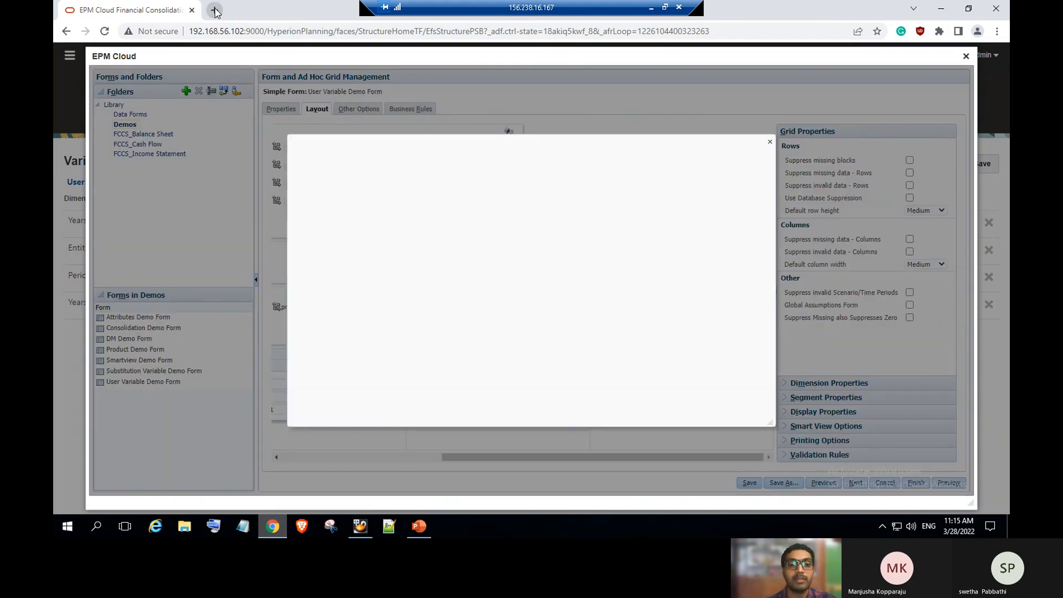
left_click(348, 186)
left_click(344, 228)
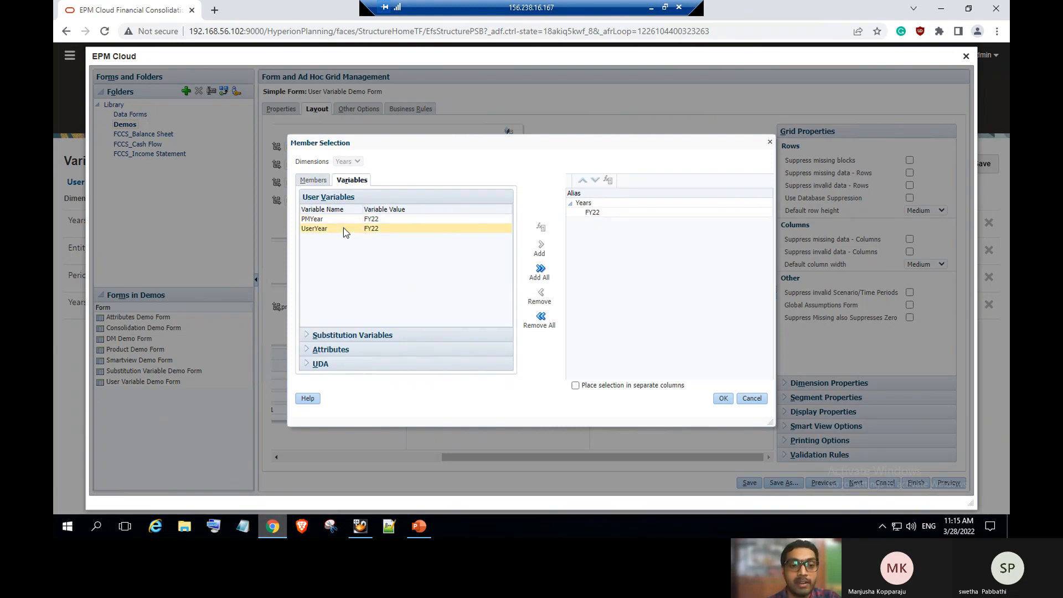
left_click(344, 228)
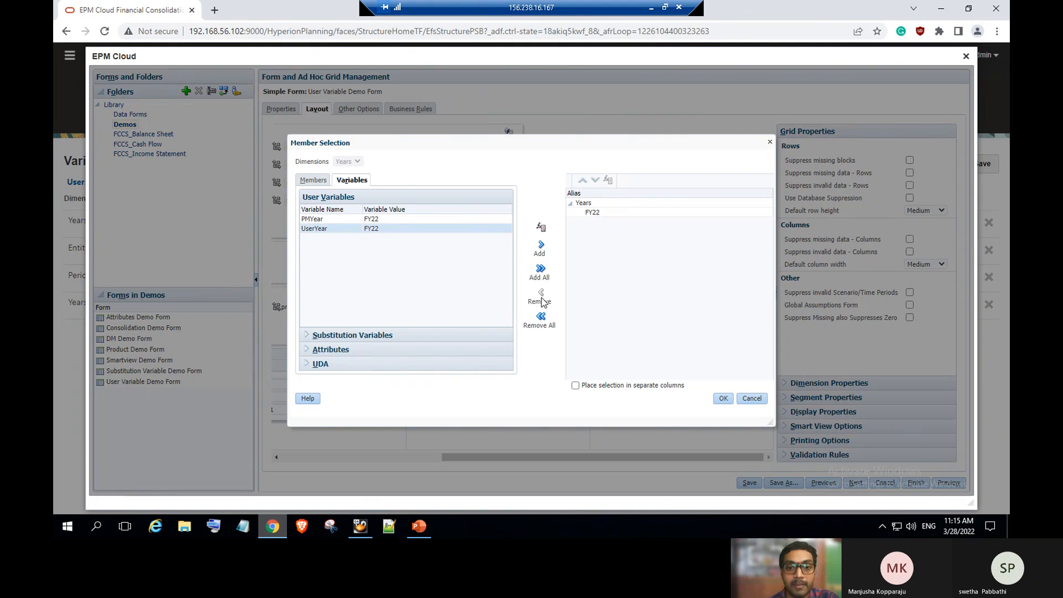
left_click(600, 207)
left_click(592, 212)
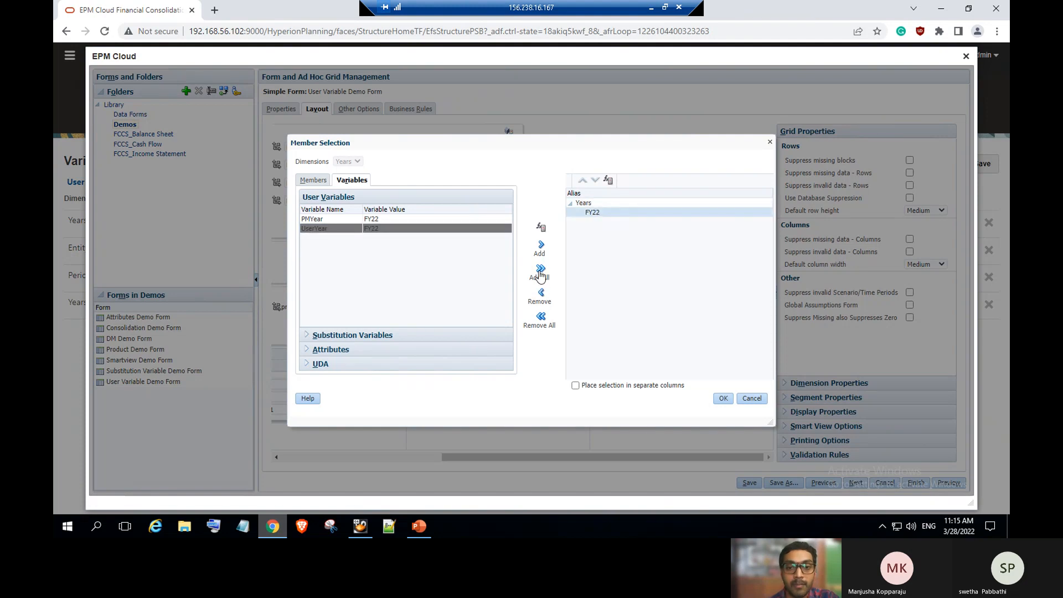
left_click(540, 295)
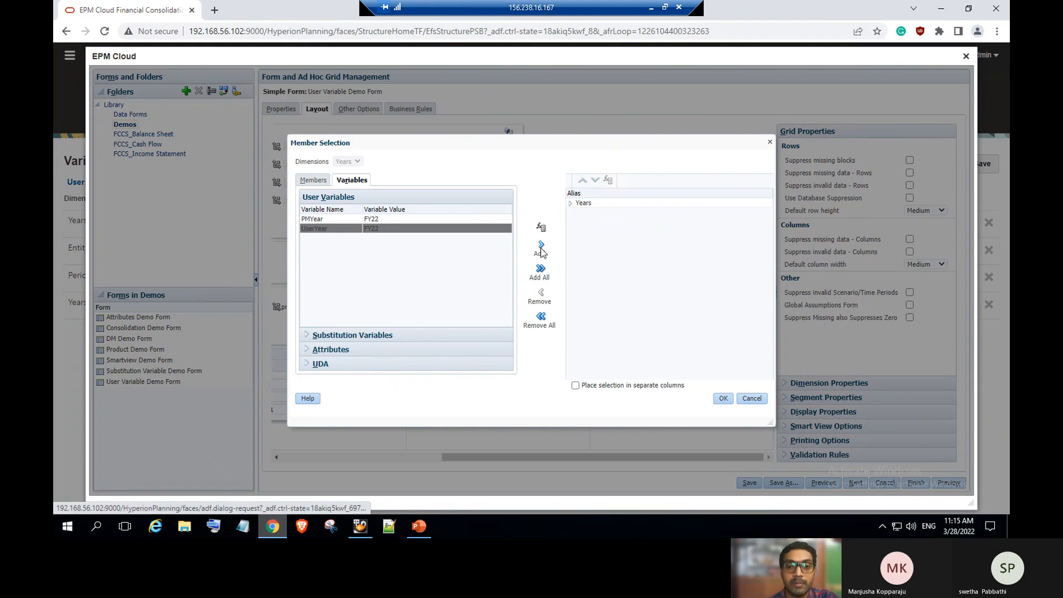
left_click(722, 398)
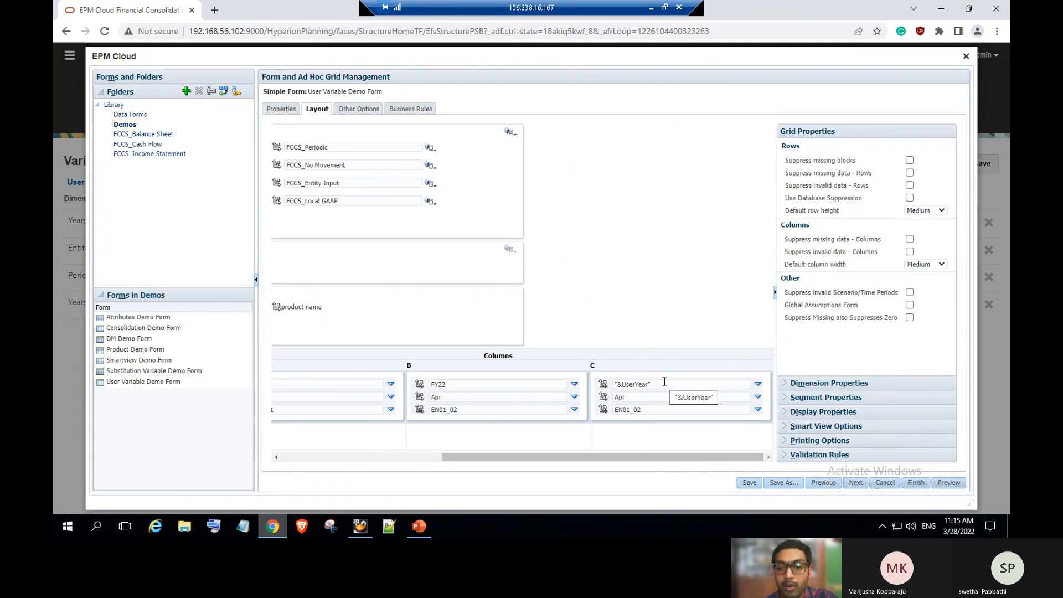
Replace the Apr member of column C's Period dimension with the user variable UserPeriod.
left_click(758, 399)
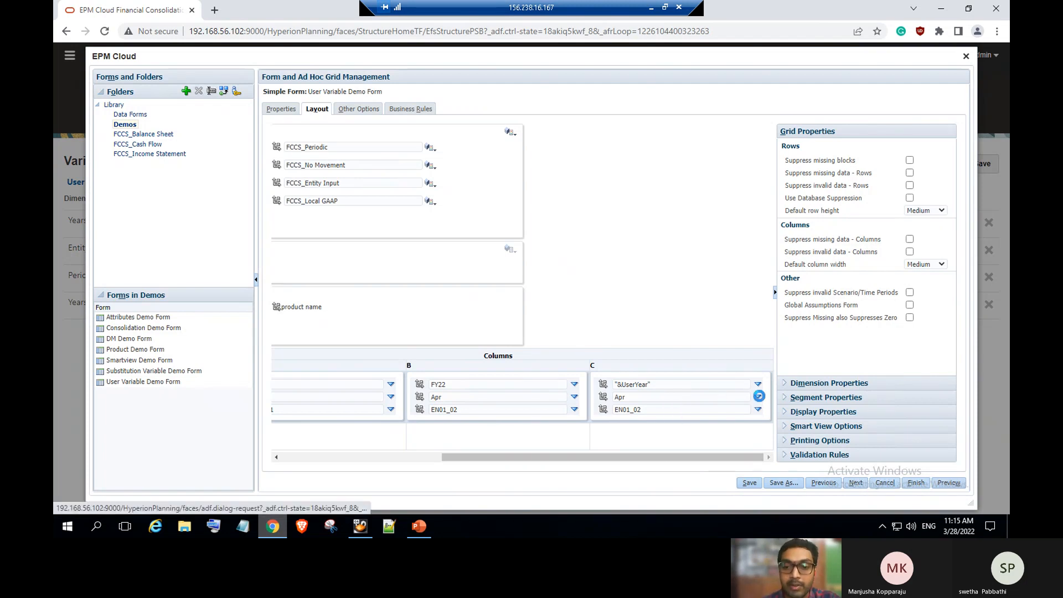
left_click(758, 397)
left_click(782, 399)
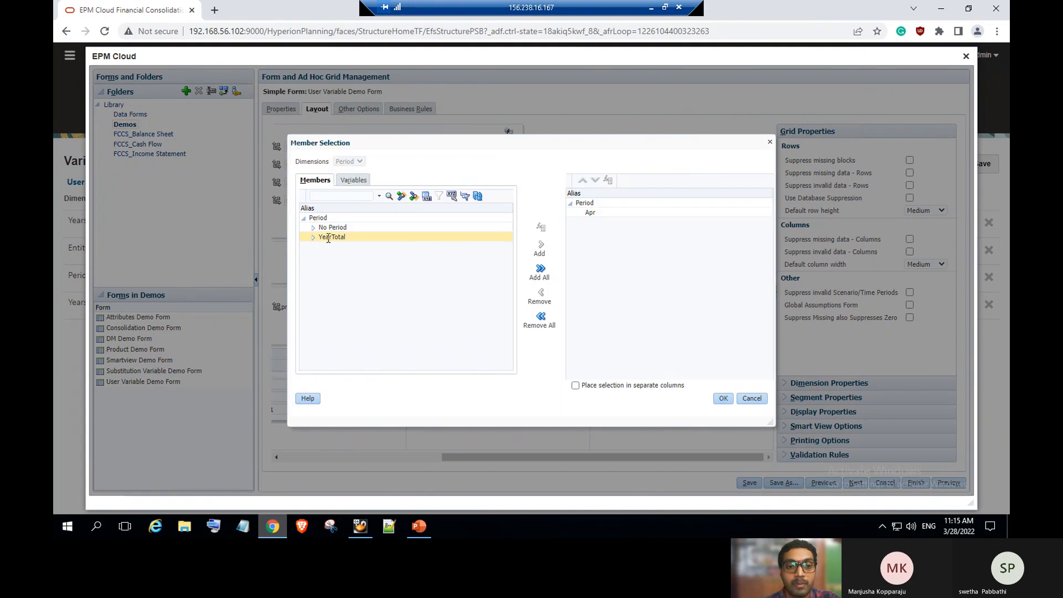
left_click(604, 212)
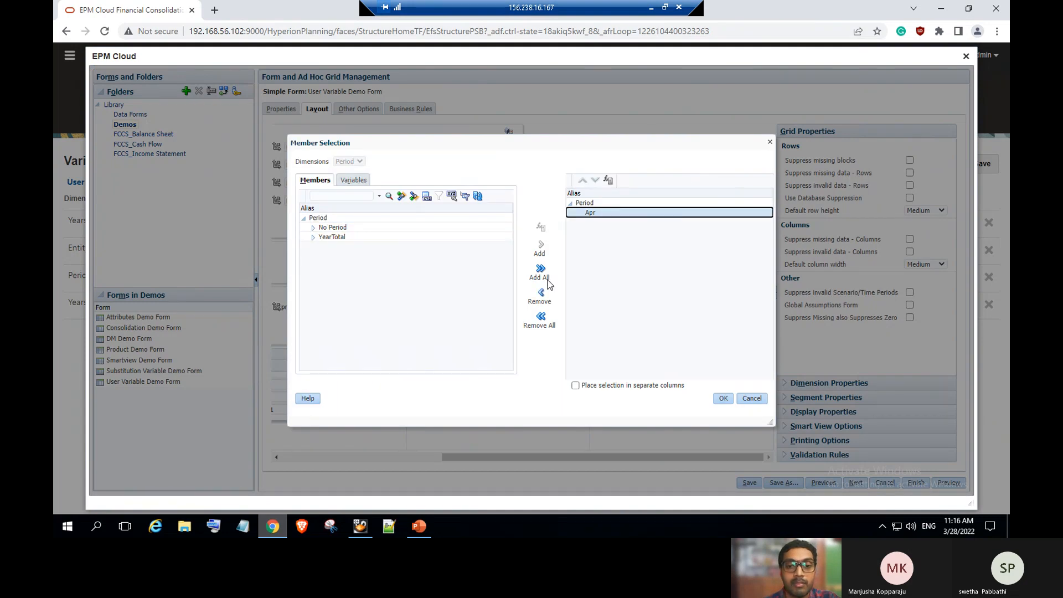
left_click(542, 297)
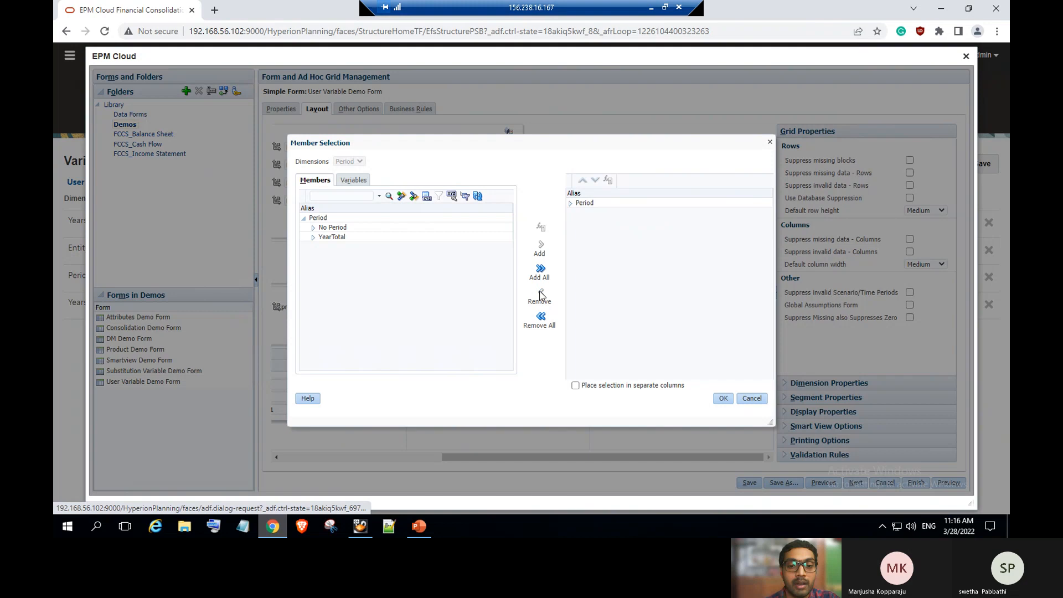
left_click(353, 180)
left_click(368, 220)
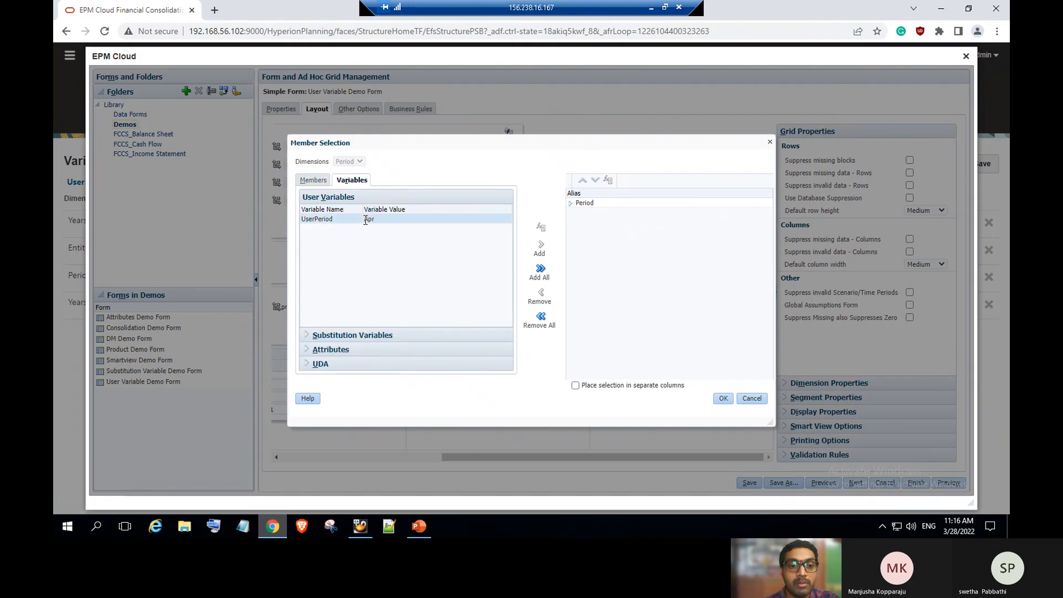
left_click(543, 249)
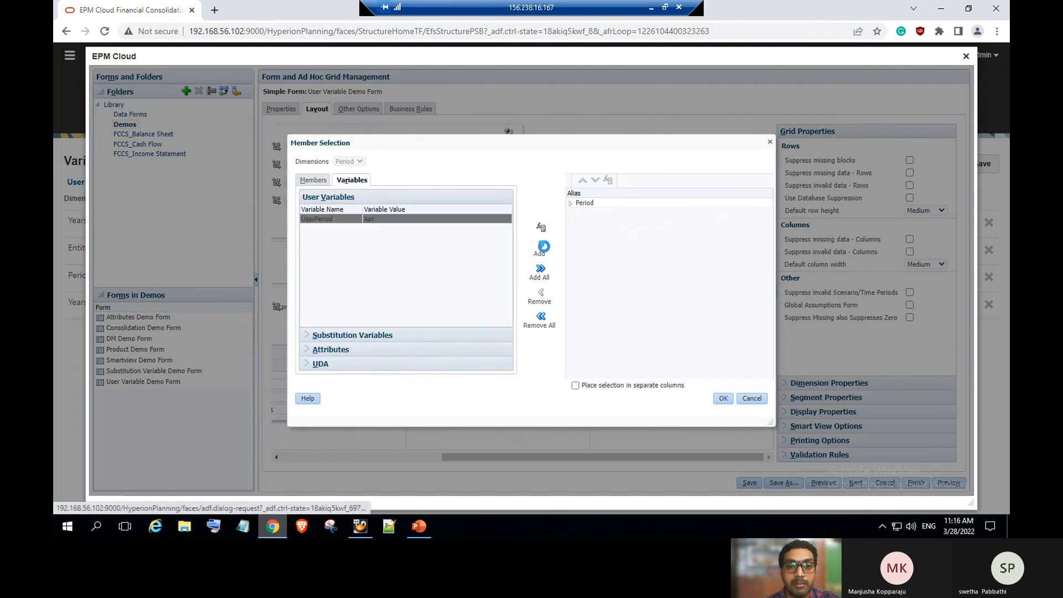
left_click(724, 399)
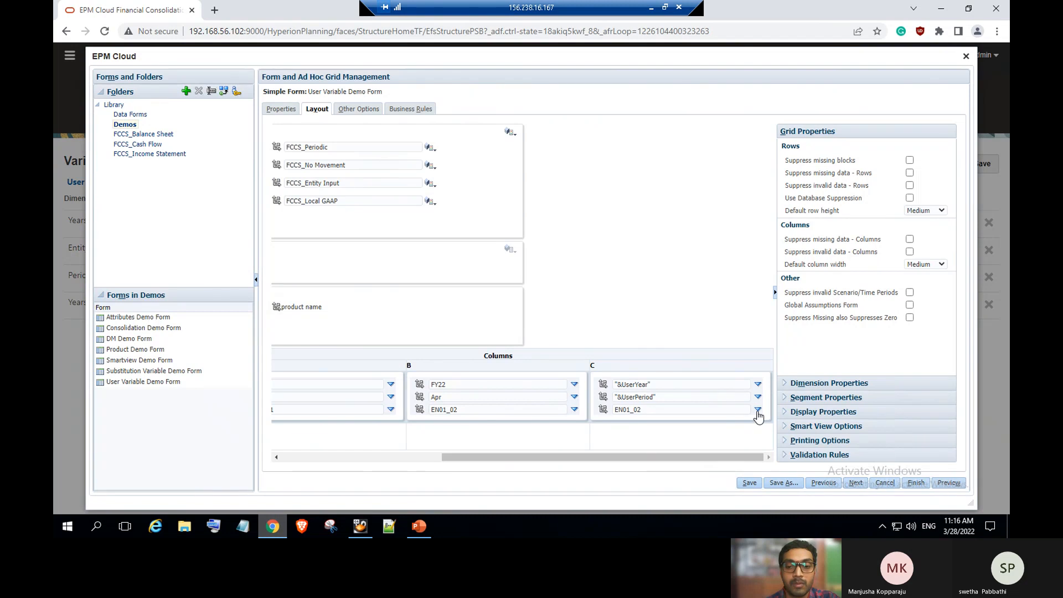
Replace the EN01_02_UK member of column C's Entity dimension with the user variable UserEntity.
left_click(758, 411)
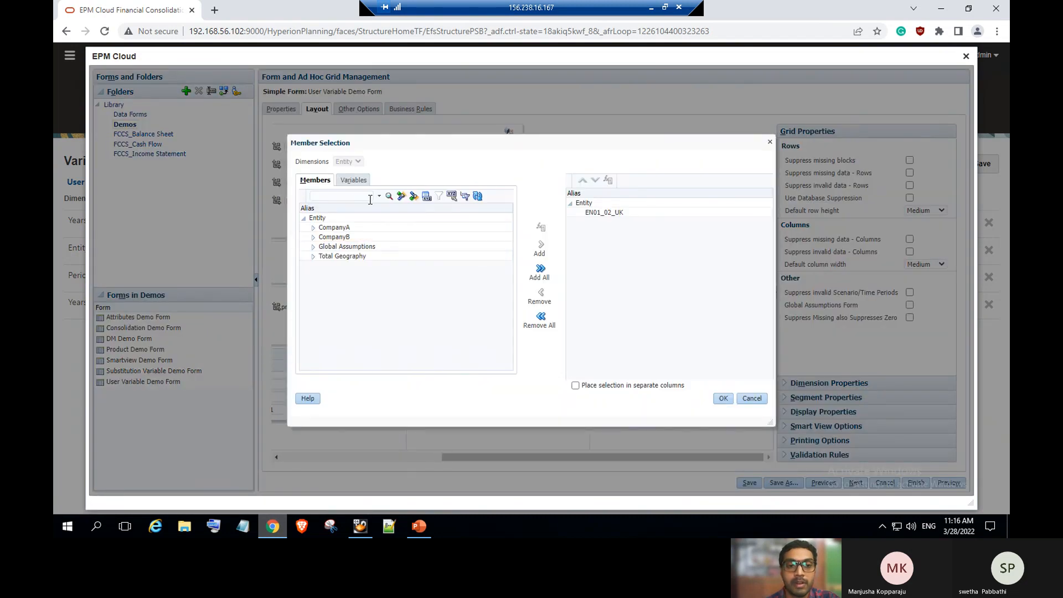
left_click(344, 182)
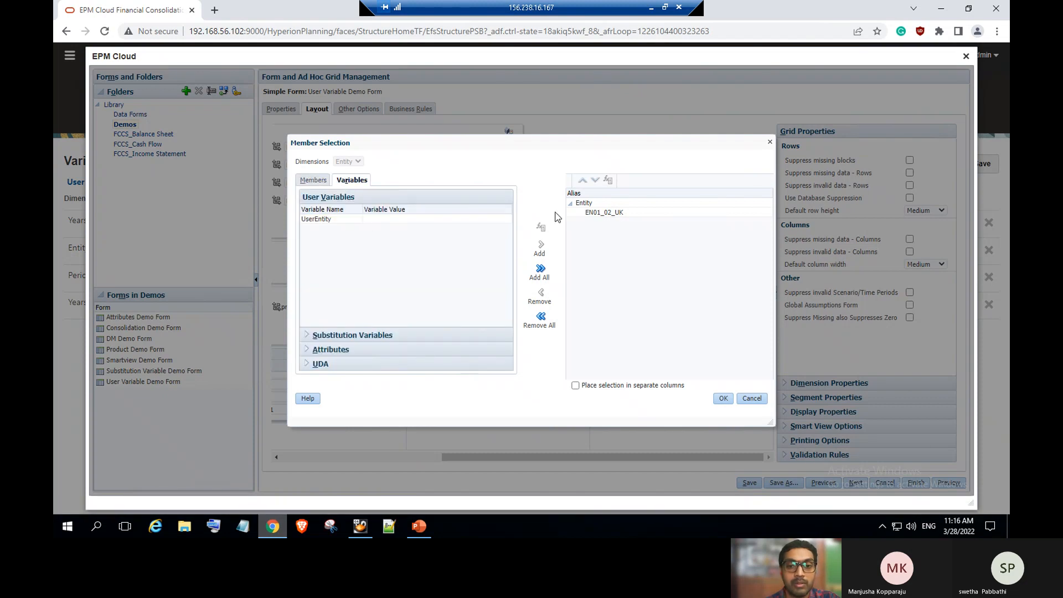
left_click(573, 211)
left_click(538, 300)
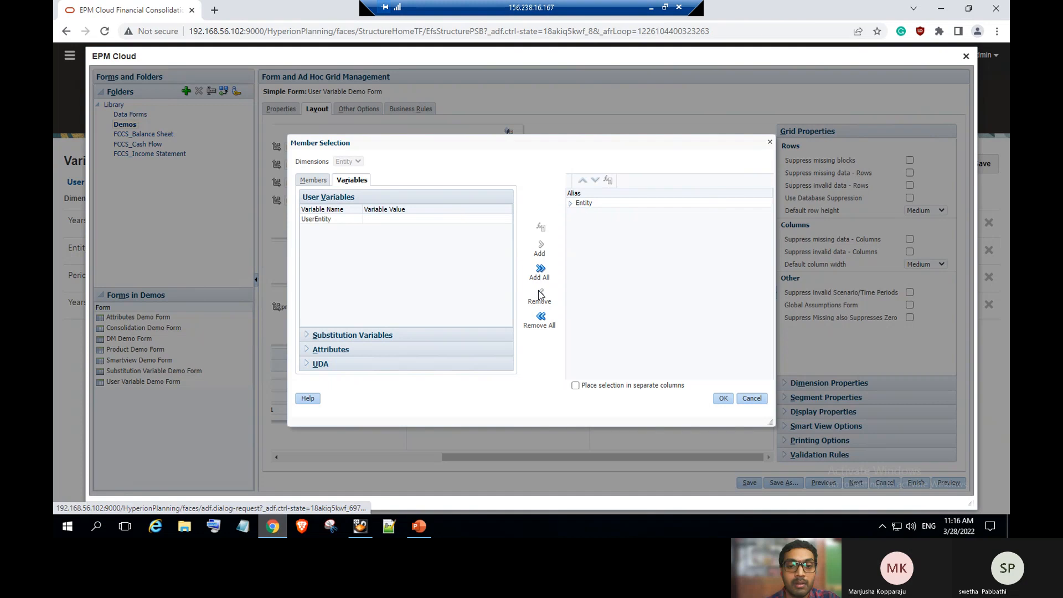
left_click(380, 220)
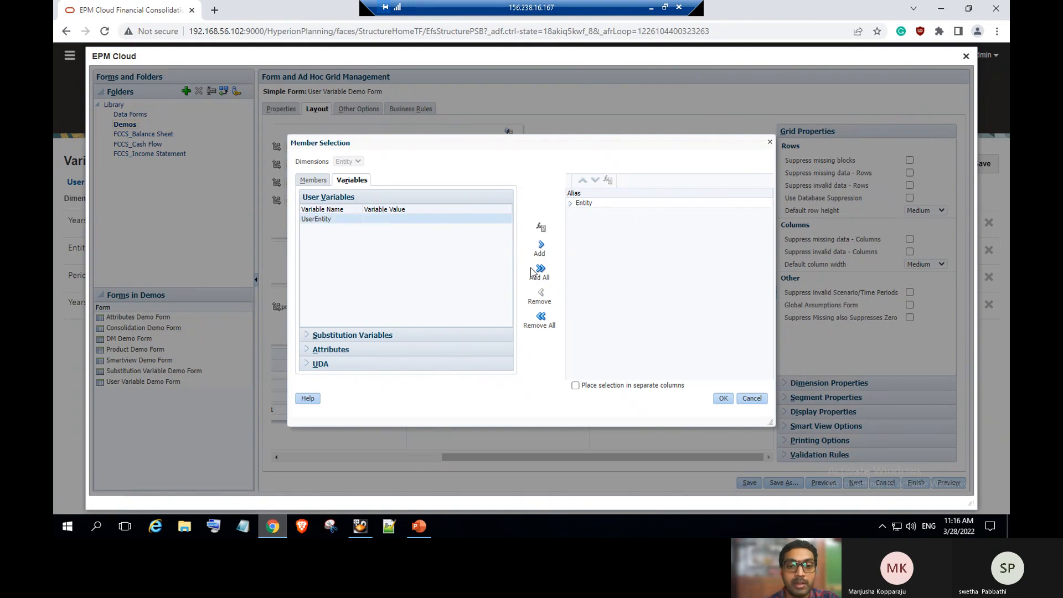
left_click(540, 248)
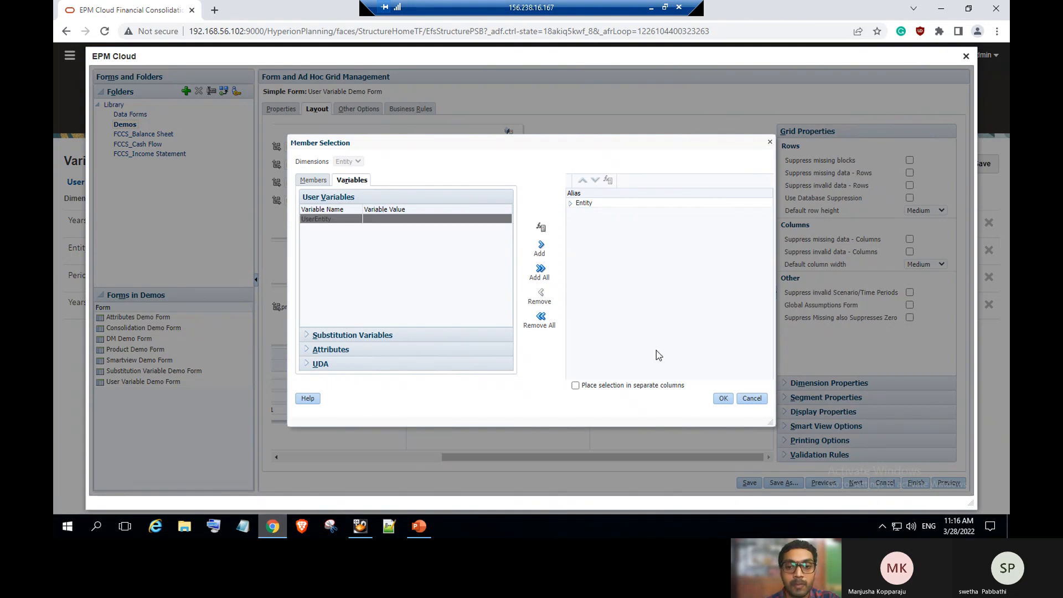
left_click(722, 399)
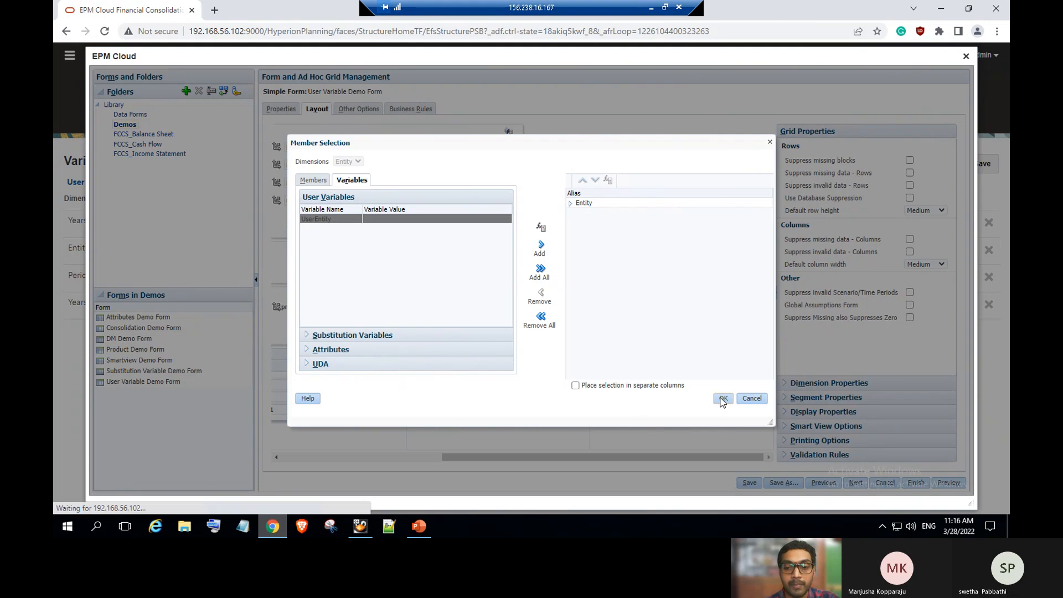
Save the User Variable Demo Form and preview it.
left_click(749, 482)
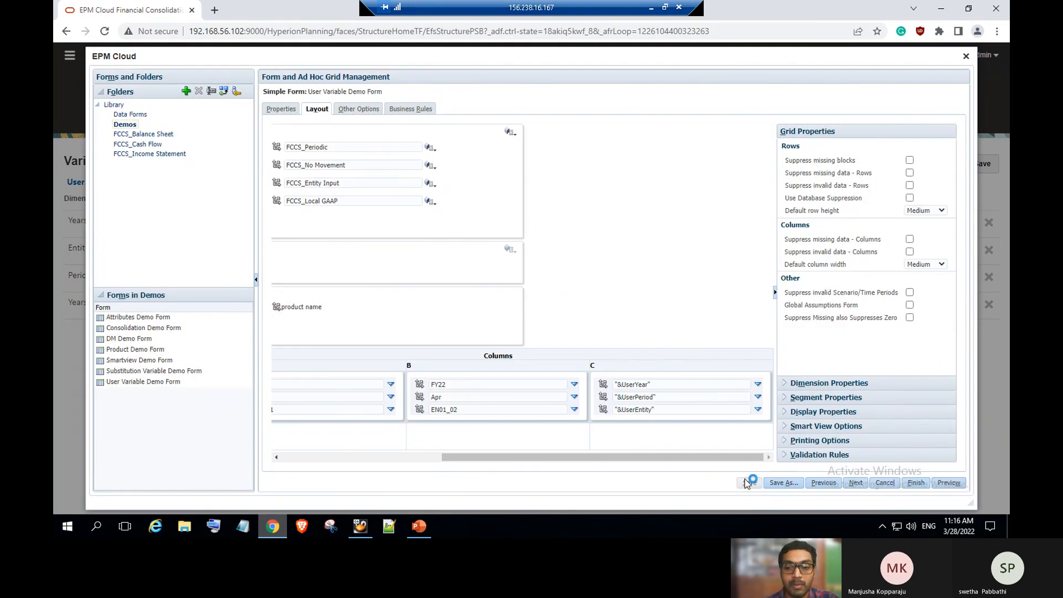
left_click(602, 190)
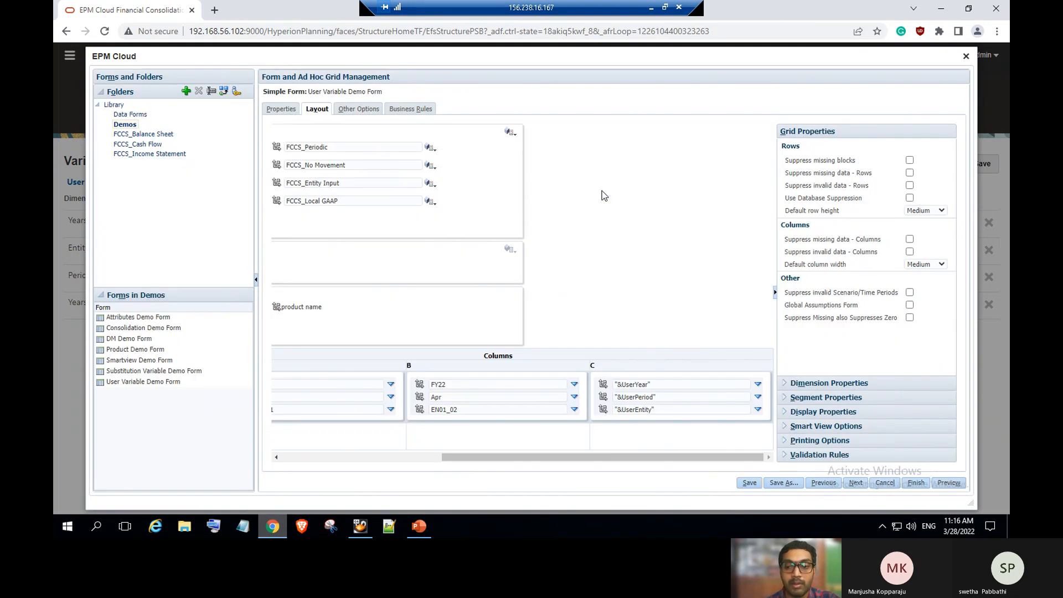
left_click(947, 484)
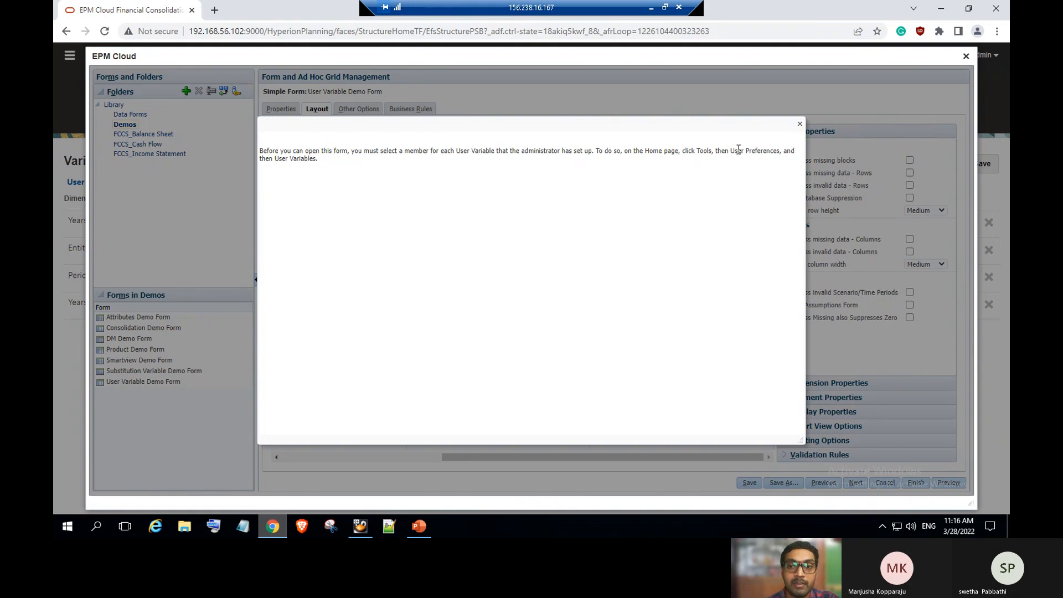
left_click(800, 125)
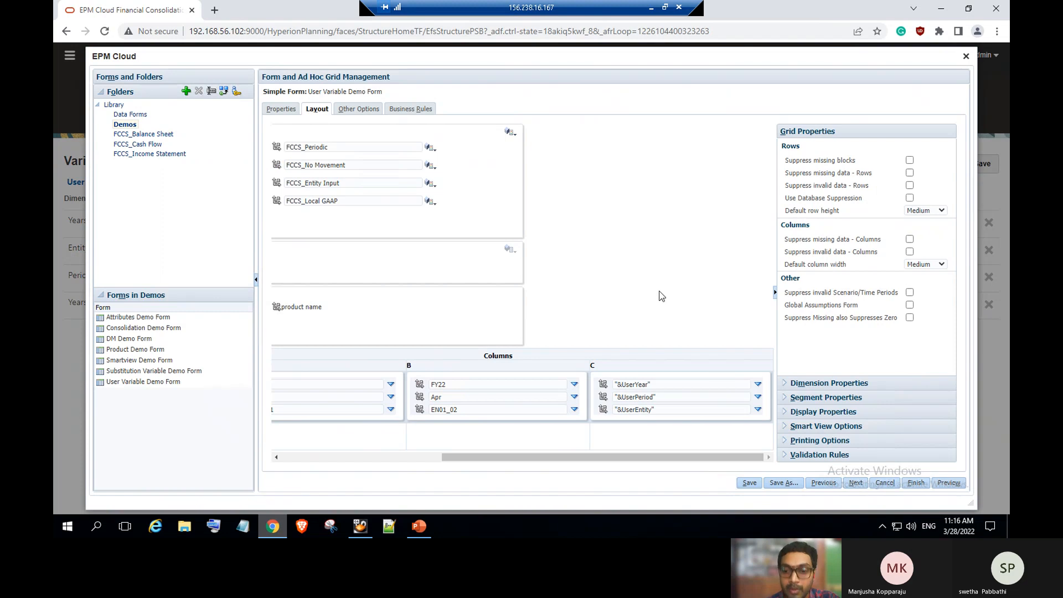
Finish editing the form, close the form manager and open the user variables in the user preferences.
left_click(917, 484)
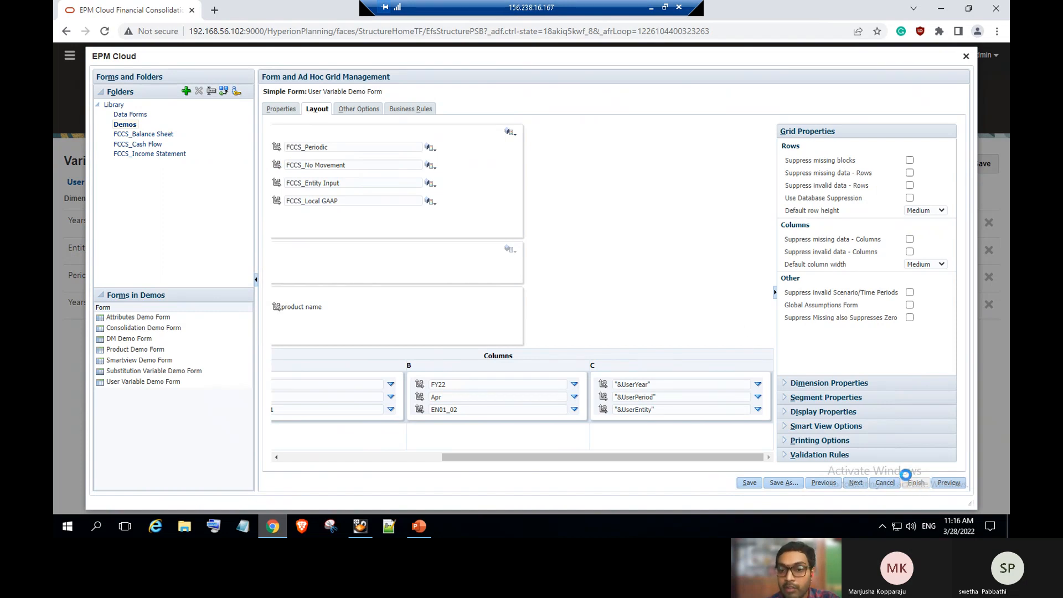
left_click(967, 56)
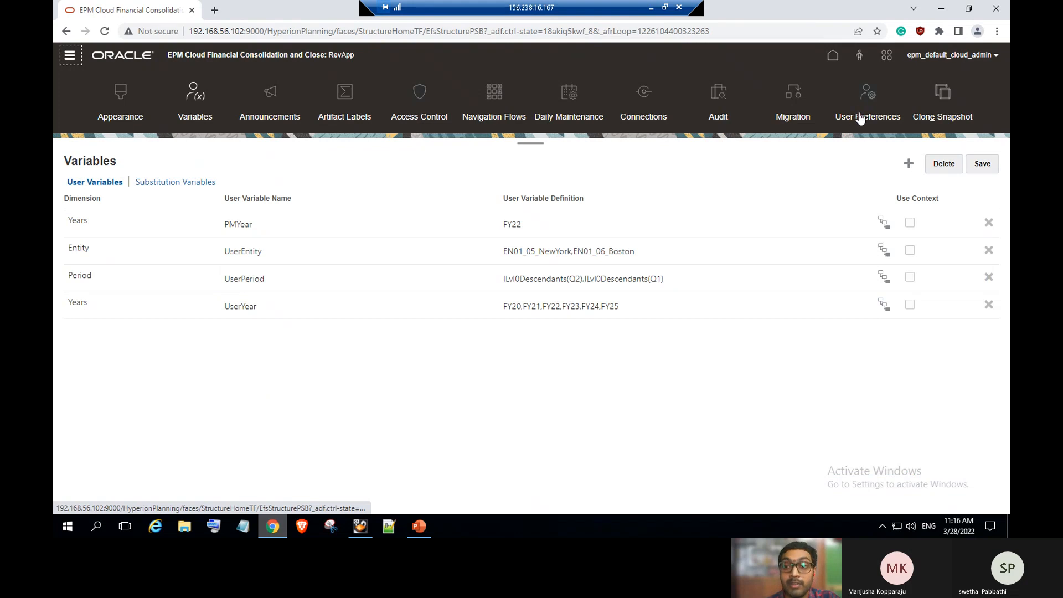
left_click(860, 118)
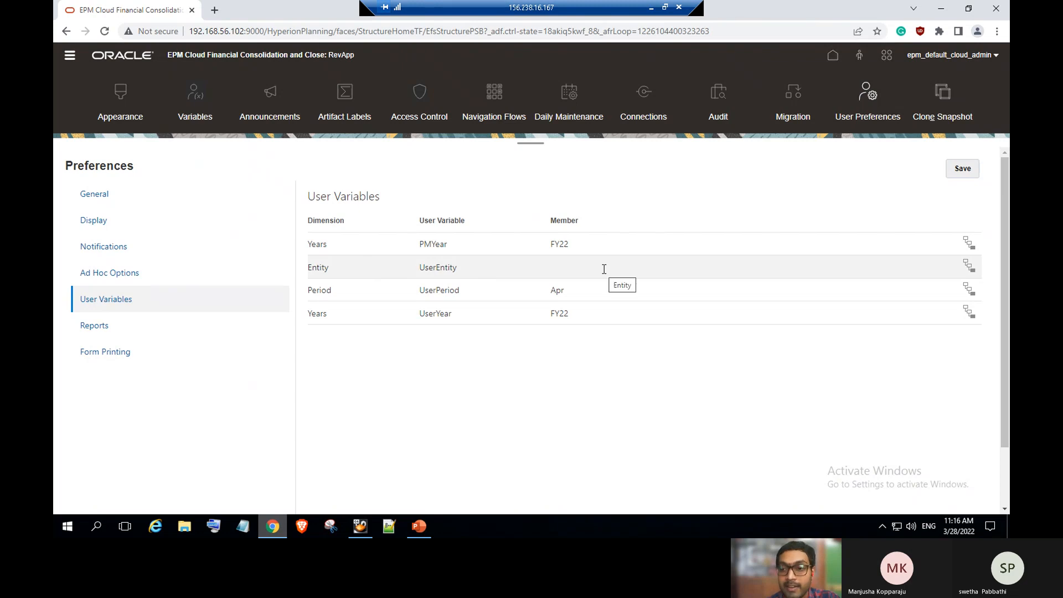
Set the member of the UserEntity user variable to EN01_05_NewYork under Total Geography > Segments > EN01 and save the preferences.
left_click(977, 267)
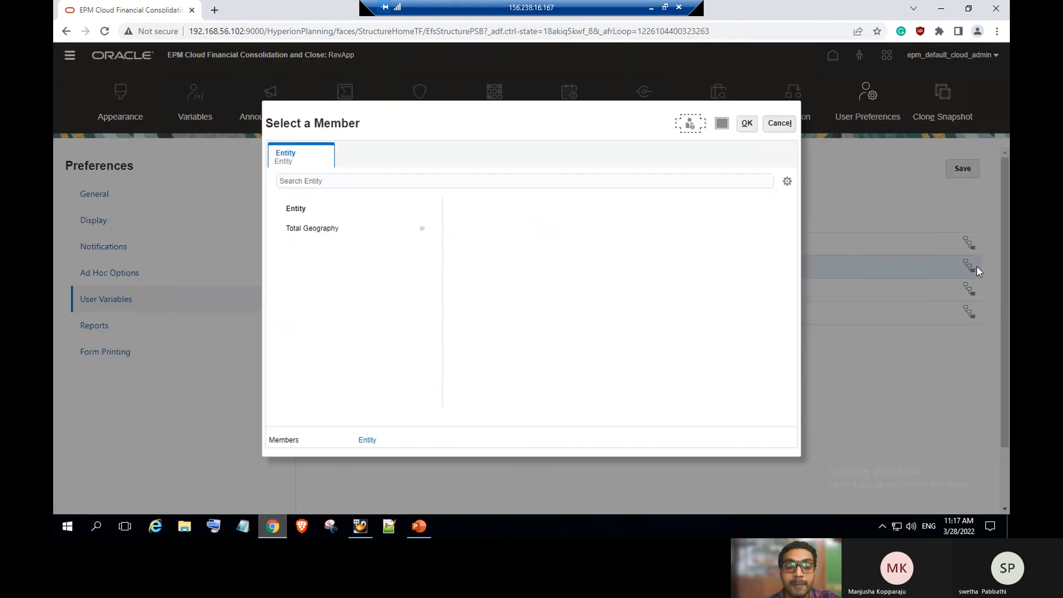
left_click(424, 228)
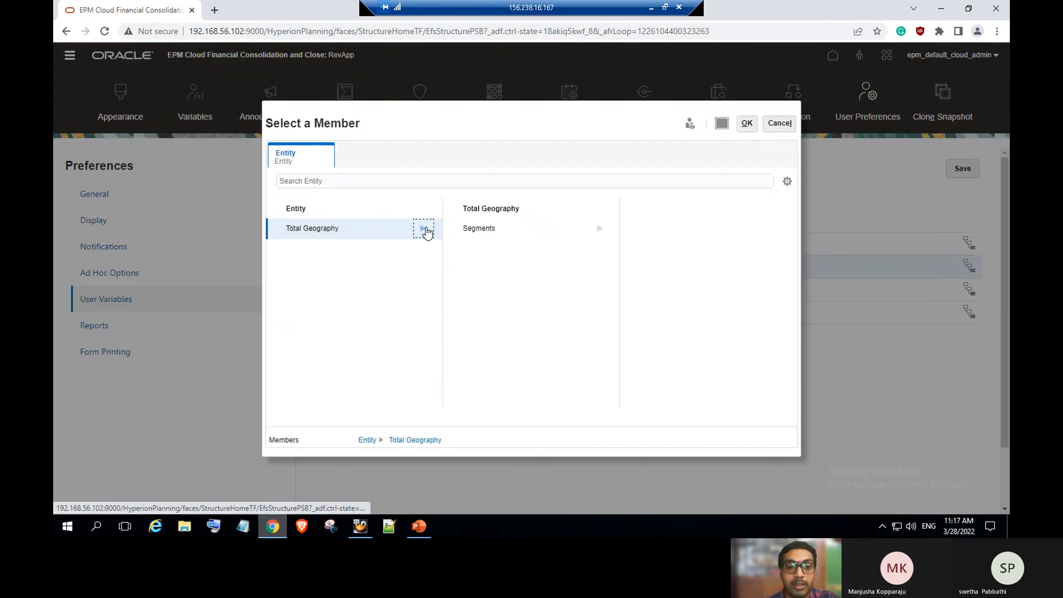
left_click(602, 230)
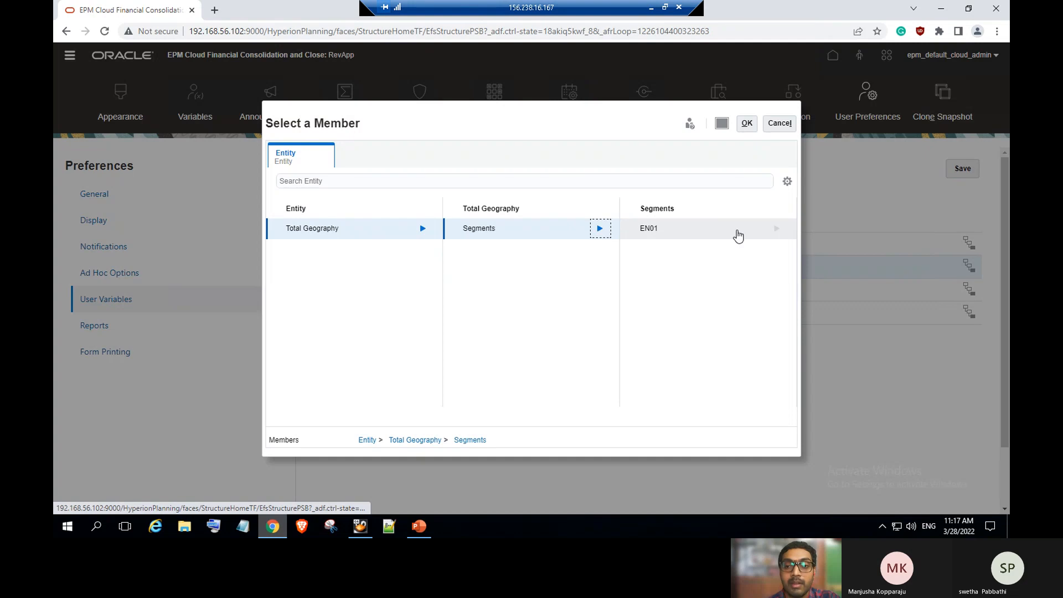
left_click(775, 228)
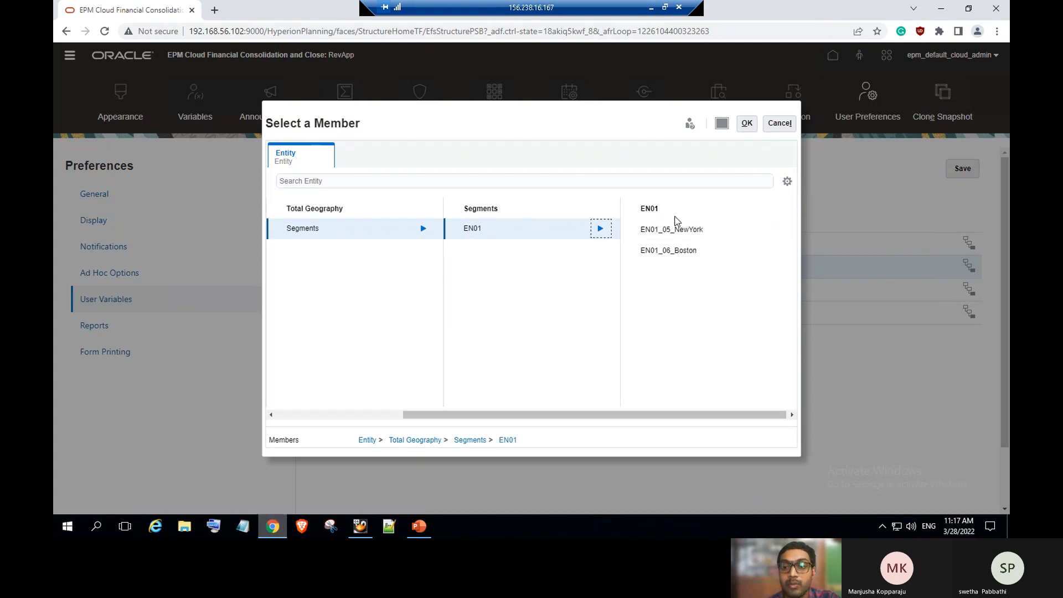
left_click(663, 256)
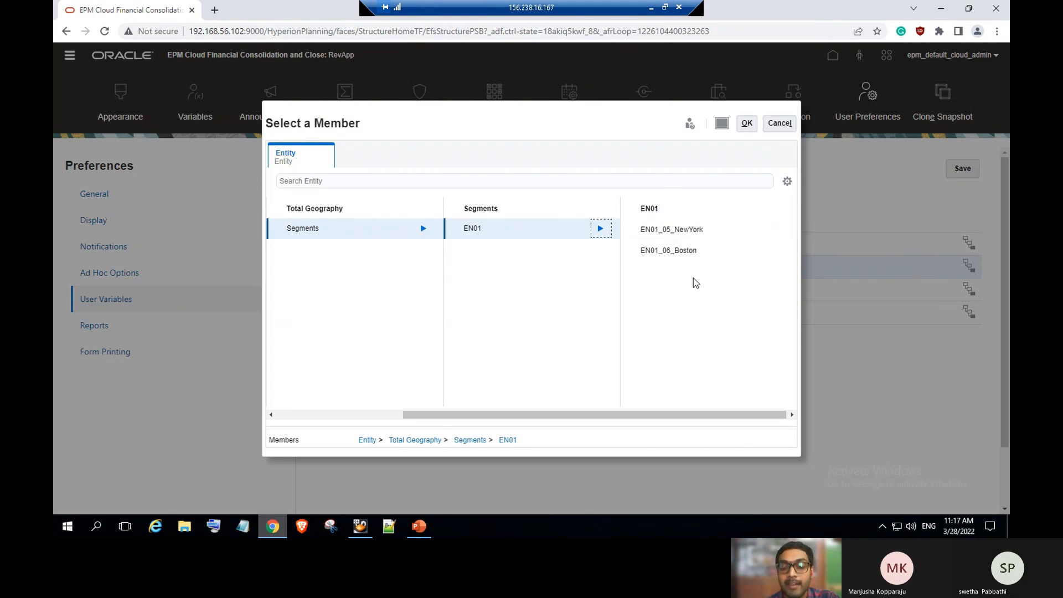
left_click(632, 230)
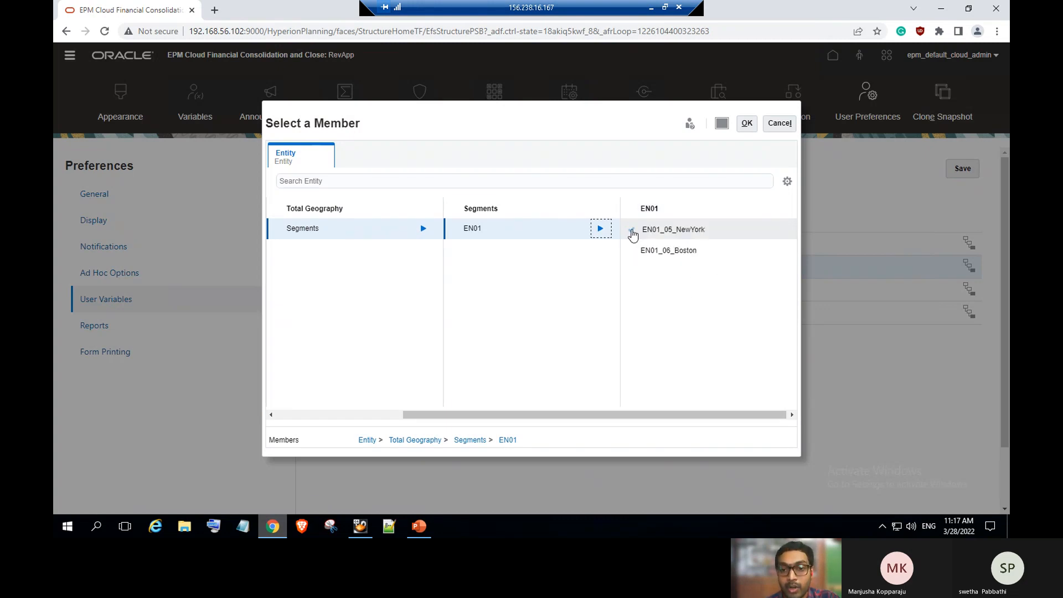
left_click(747, 123)
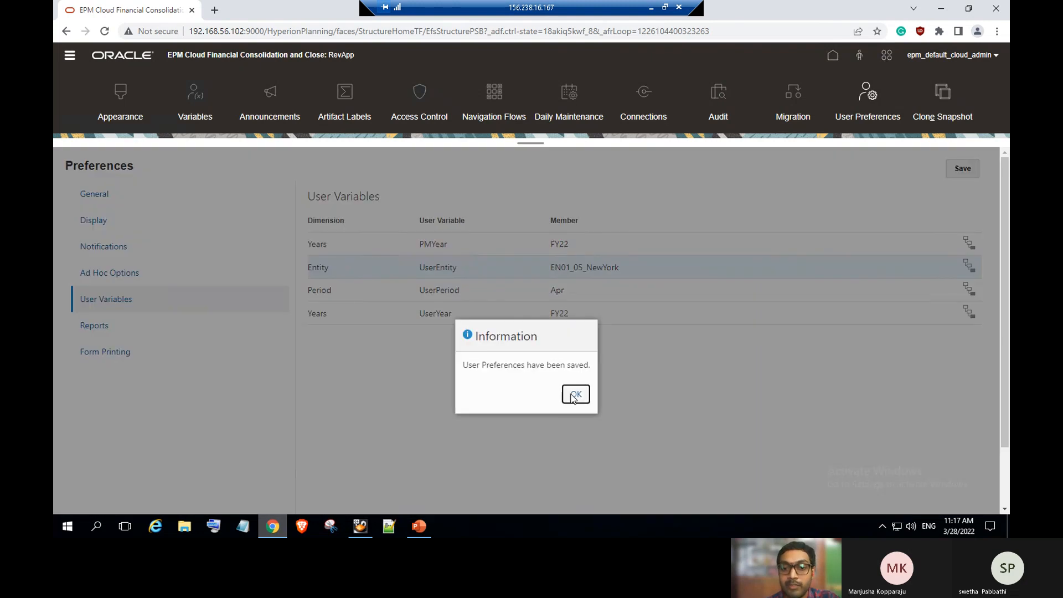
left_click(570, 393)
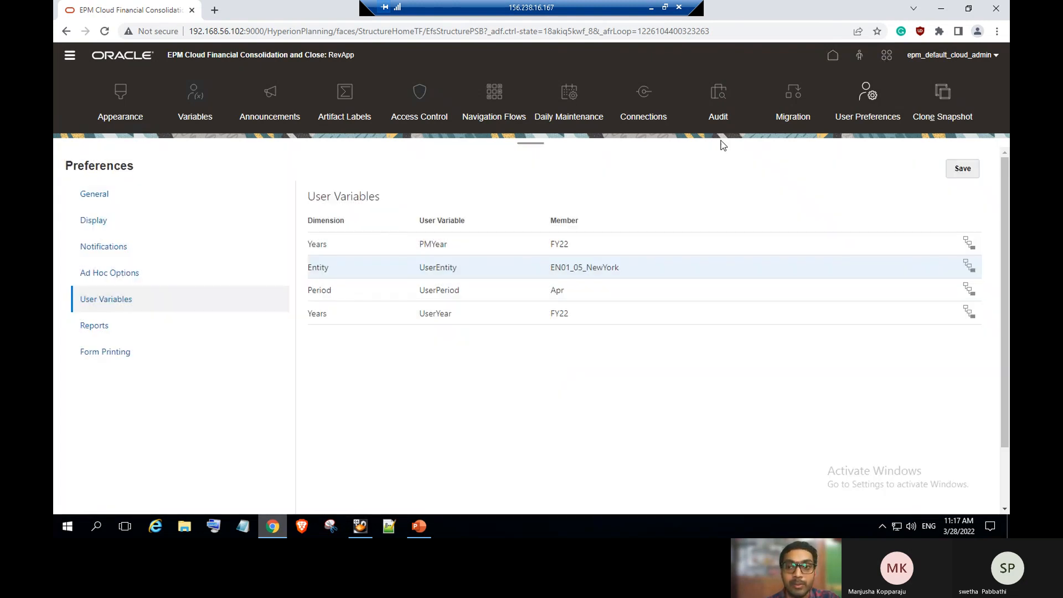
Open the User Variable Demo Form from the Demos folder of the form manager for editing and preview it.
left_click(71, 57)
left_click(547, 173)
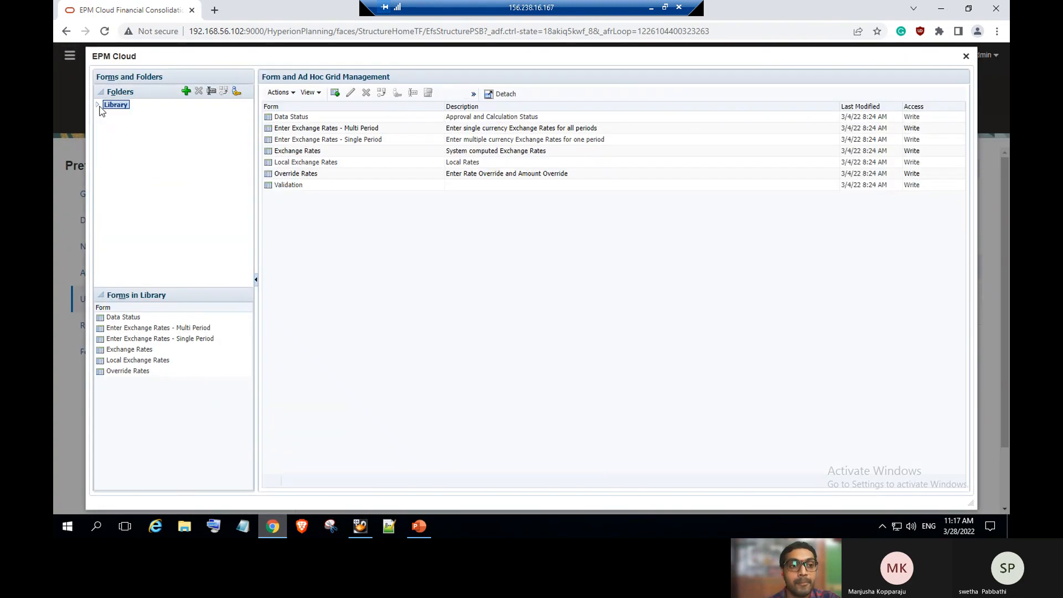
left_click(98, 105)
left_click(125, 125)
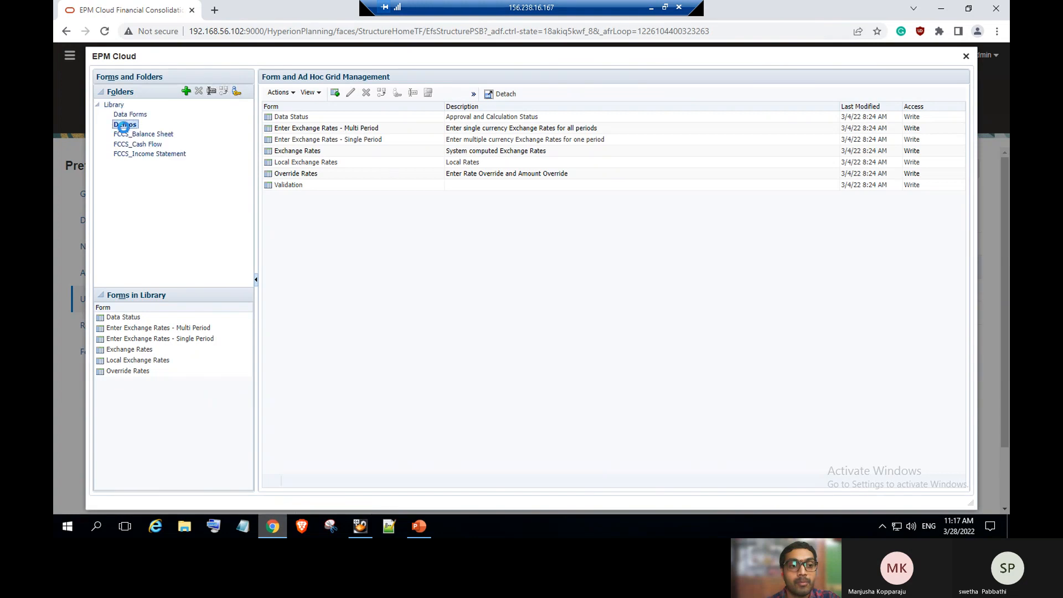
left_click(296, 185)
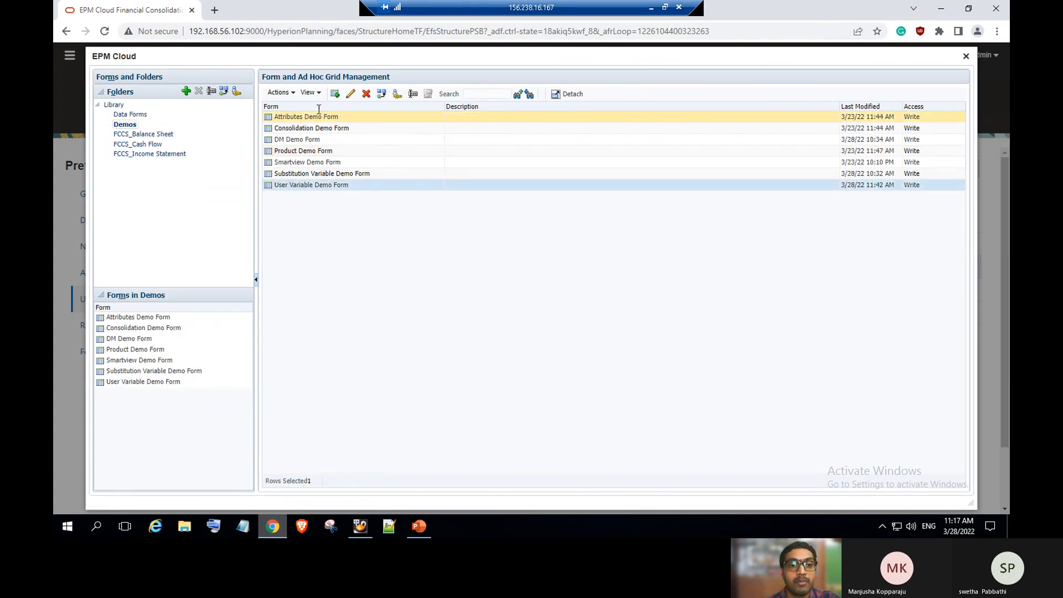
left_click(349, 92)
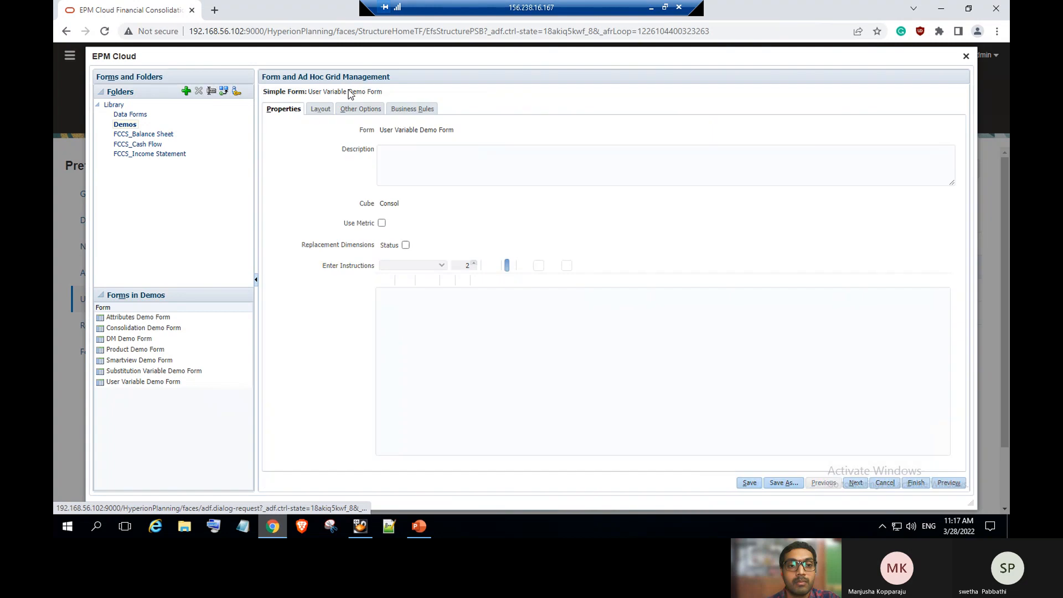
left_click(948, 482)
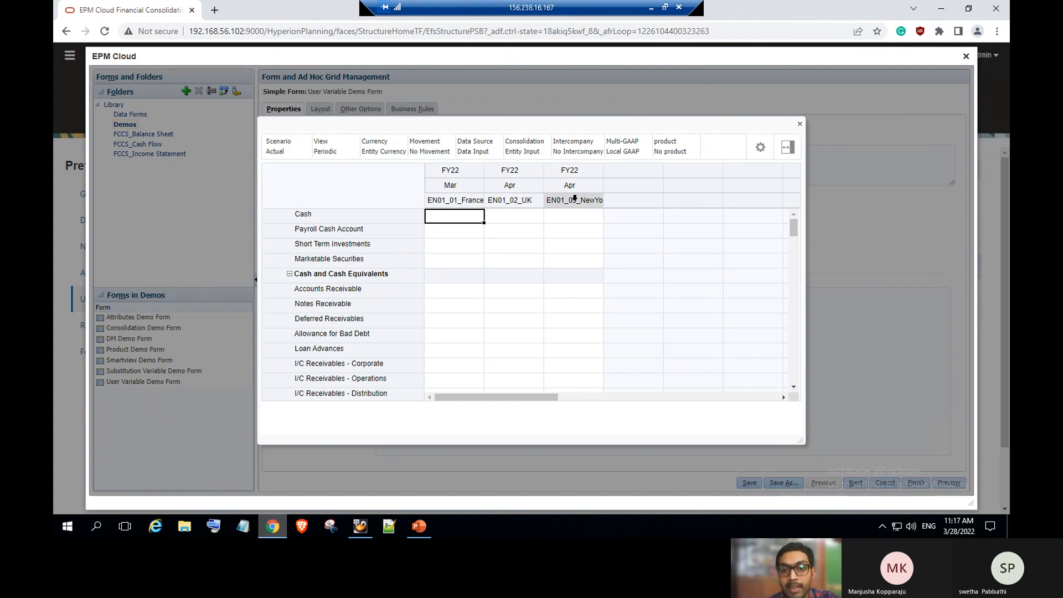
Examine the Years, Period and Entity headers of the third column in the preview, and close the preview and the form manager.
left_click(575, 199)
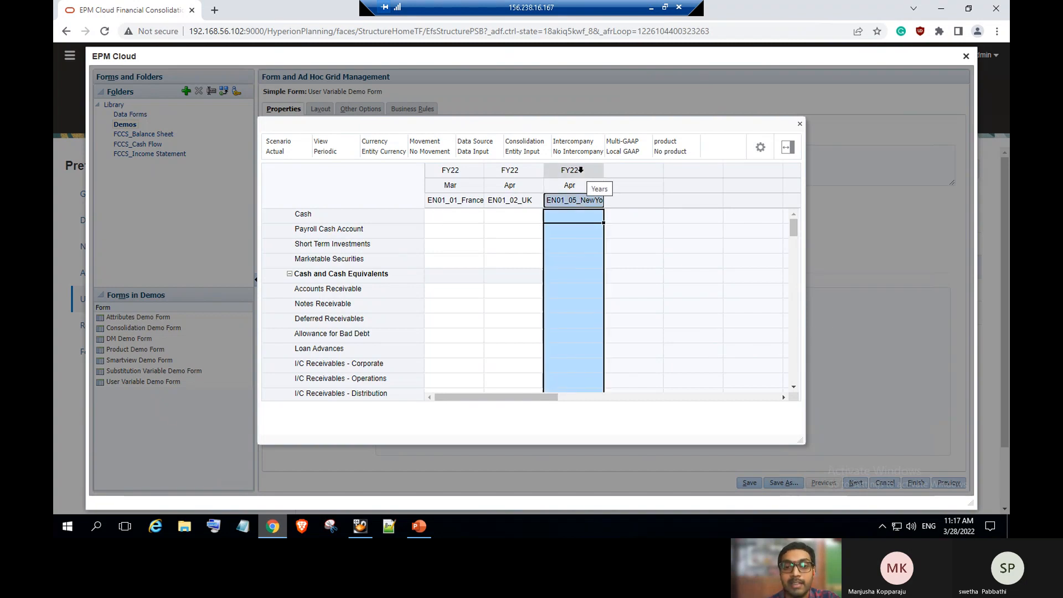
left_click(582, 172)
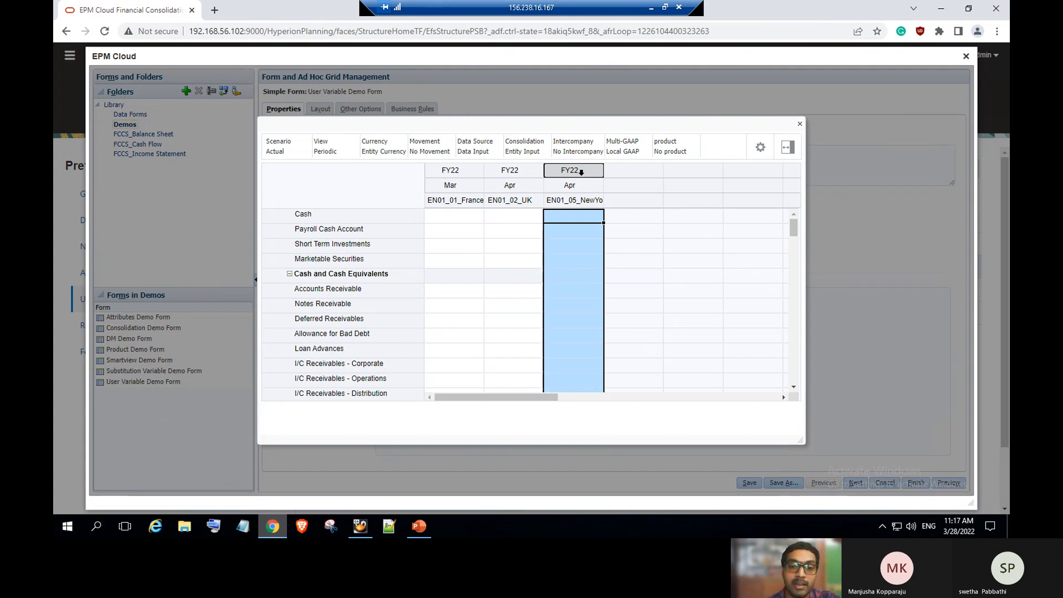
left_click(581, 185)
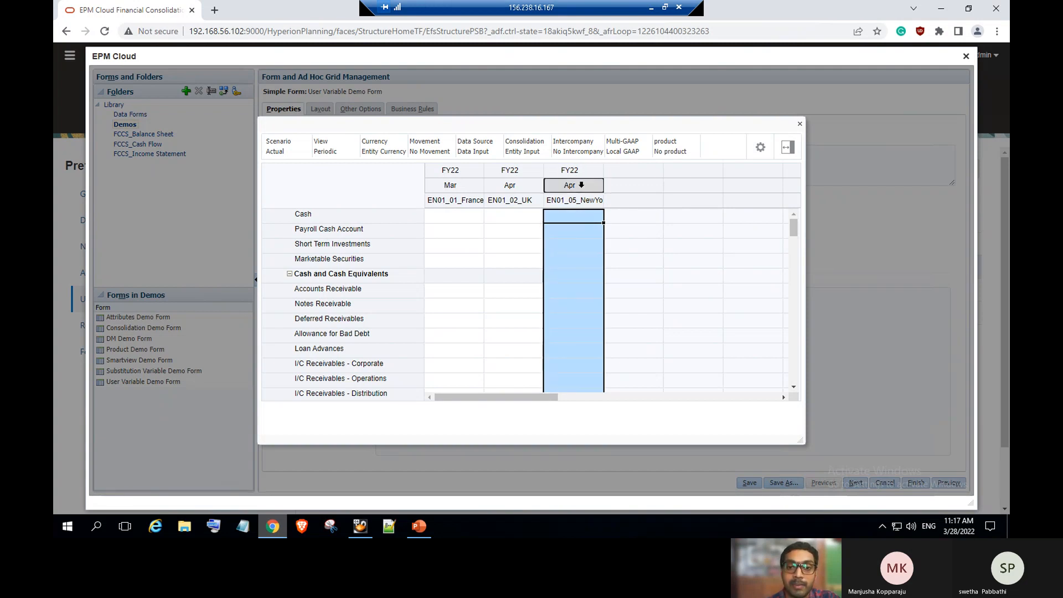
left_click(577, 199)
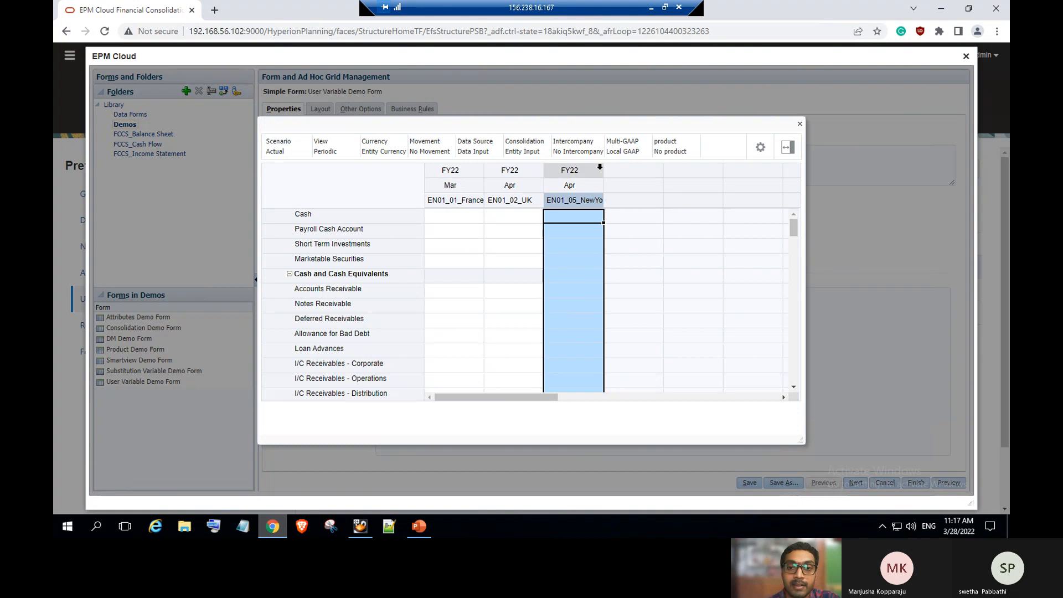
left_click(800, 125)
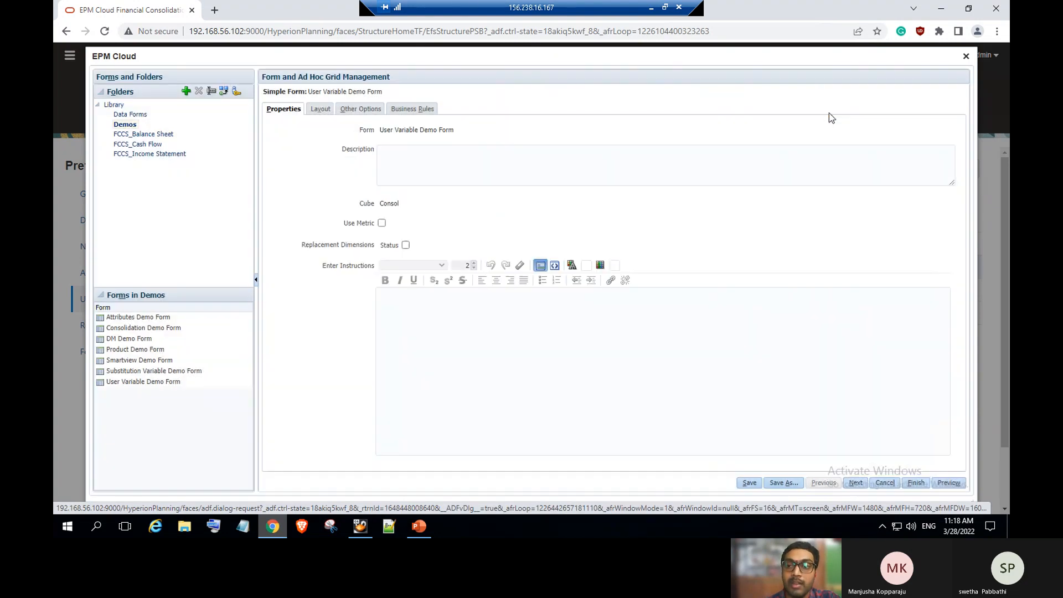
left_click(967, 57)
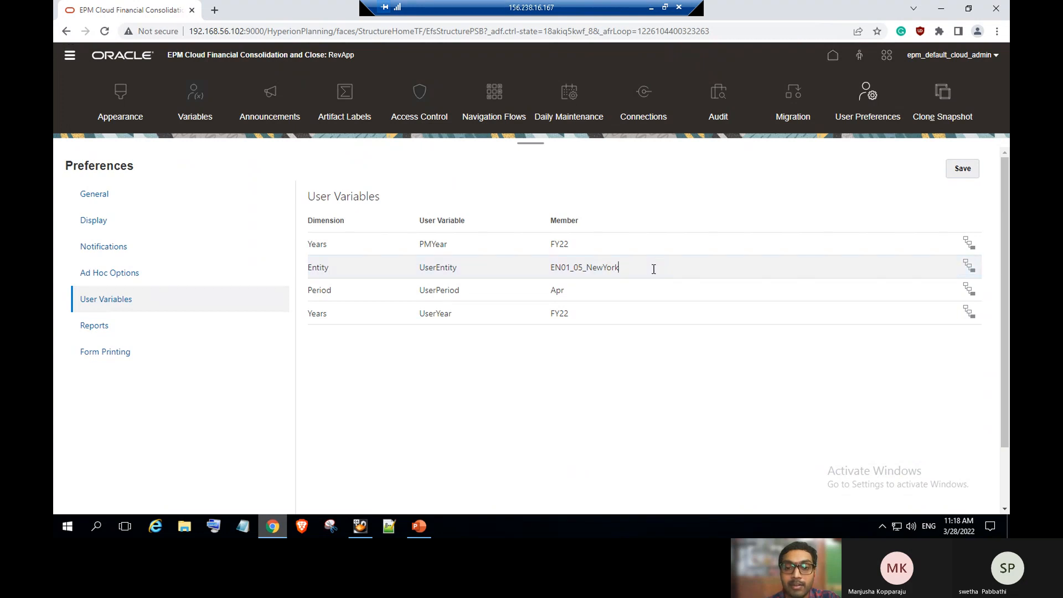
Replace the UserEntity user variable's member with EN01_06_Boston under Total Geography > Segments > EN01 and save the preferences.
key("BackSpace")
key("BackSpace")
key("BackSpace")
key("BackSpace")
key("BackSpace")
key("BackSpace")
key("BackSpace")
key("BackSpace")
key("BackSpace")
key("BackSpace")
key("BackSpace")
key("BackSpace")
key("BackSpace")
key("BackSpace")
key("BackSpace")
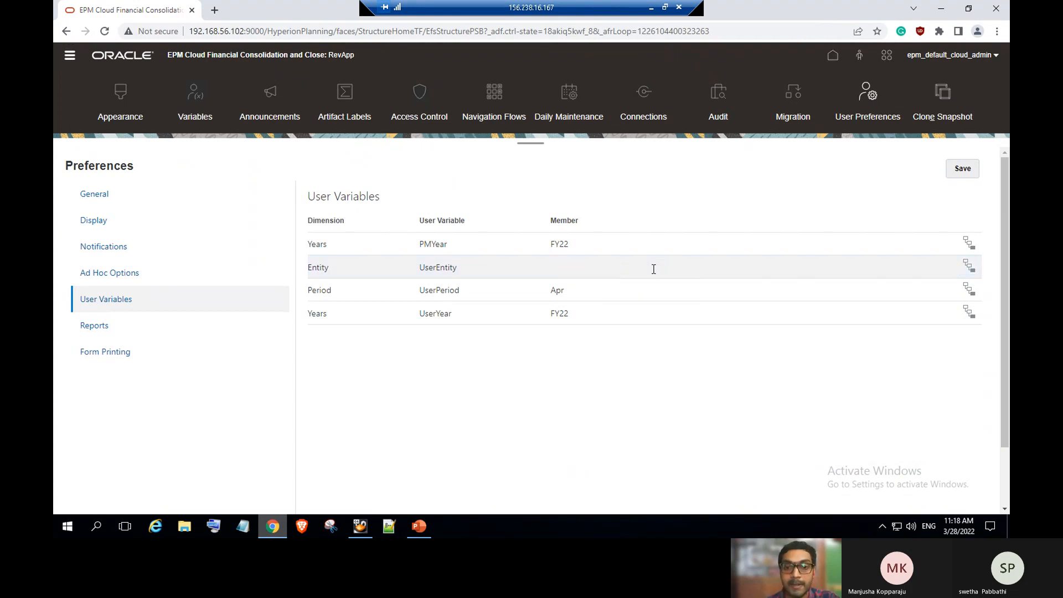
left_click(970, 266)
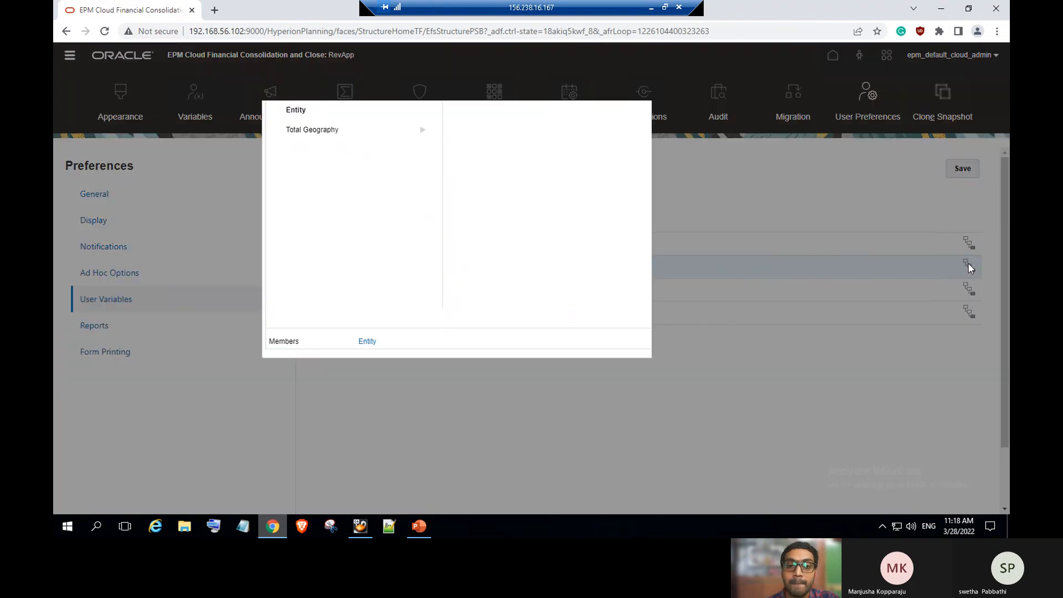
left_click(423, 230)
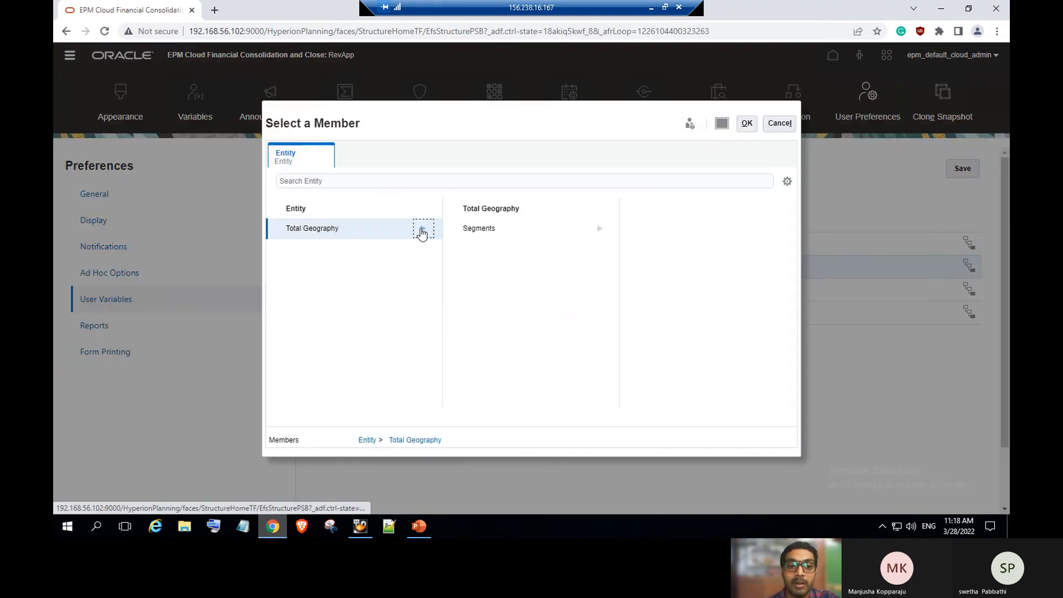
left_click(601, 230)
left_click(776, 230)
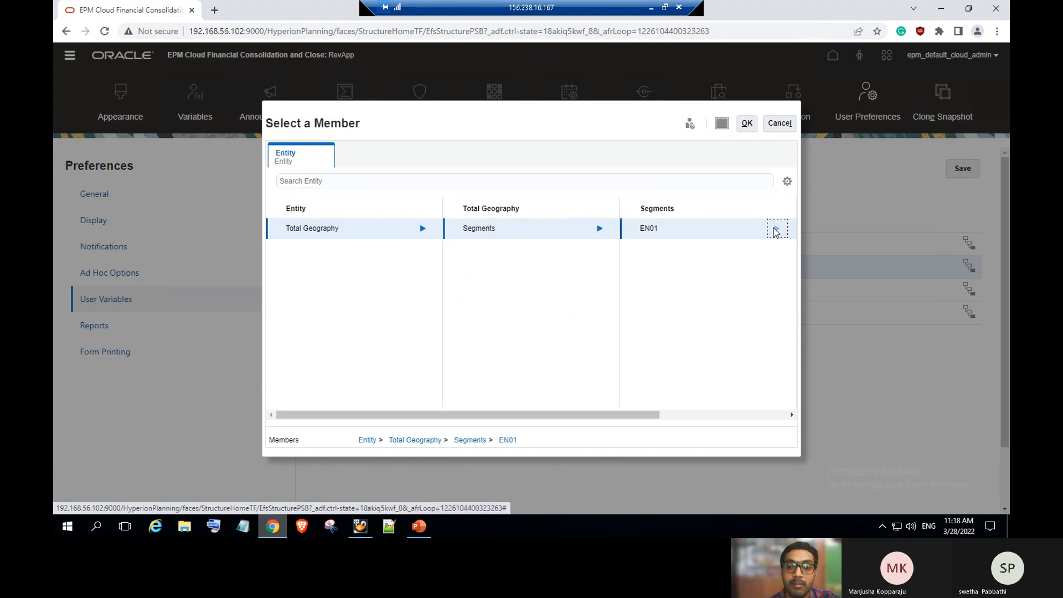
left_click(630, 253)
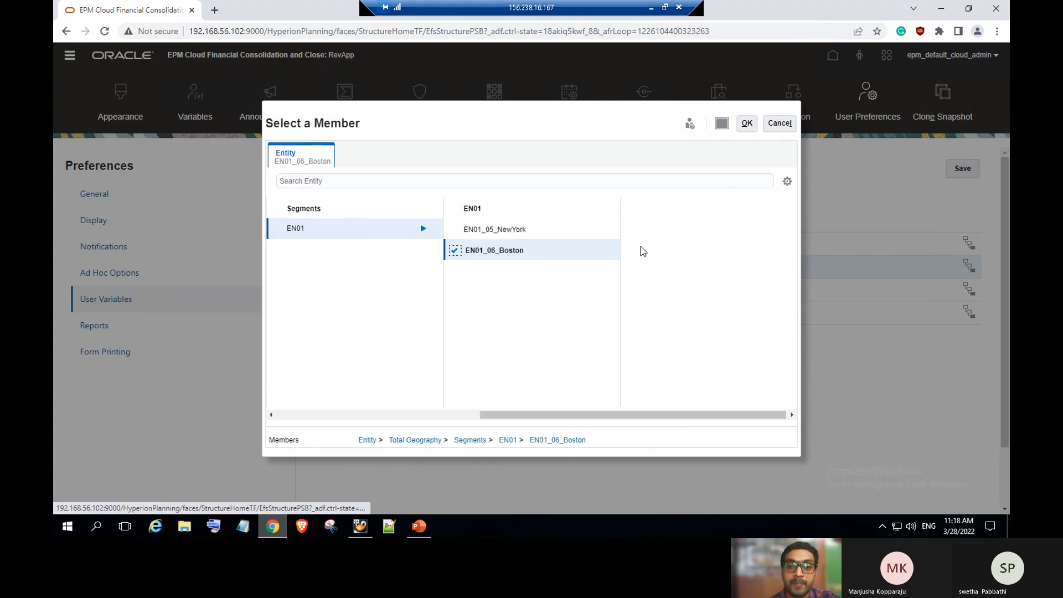
left_click(747, 124)
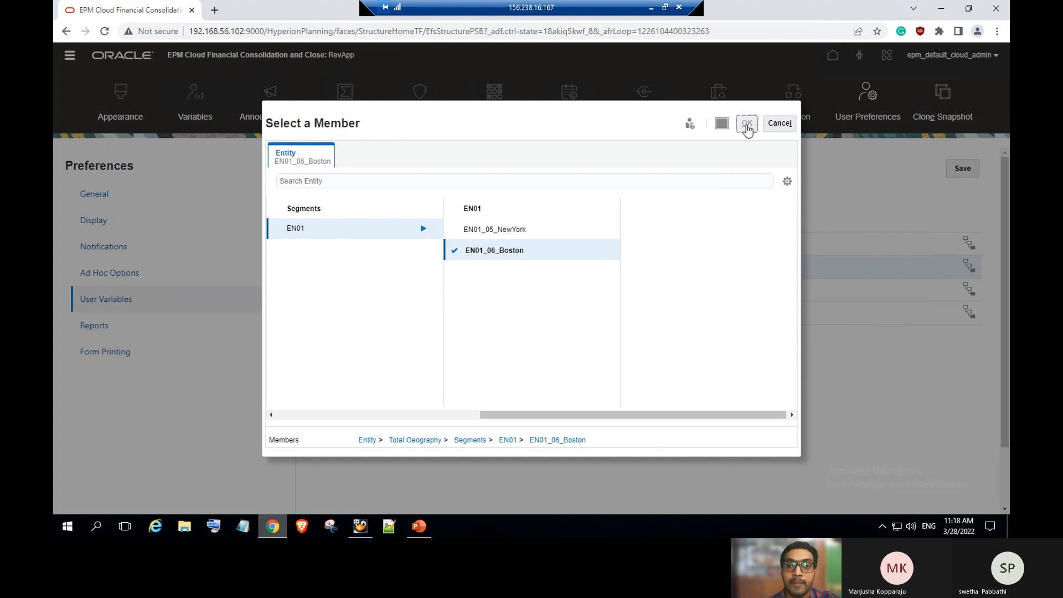
left_click(961, 170)
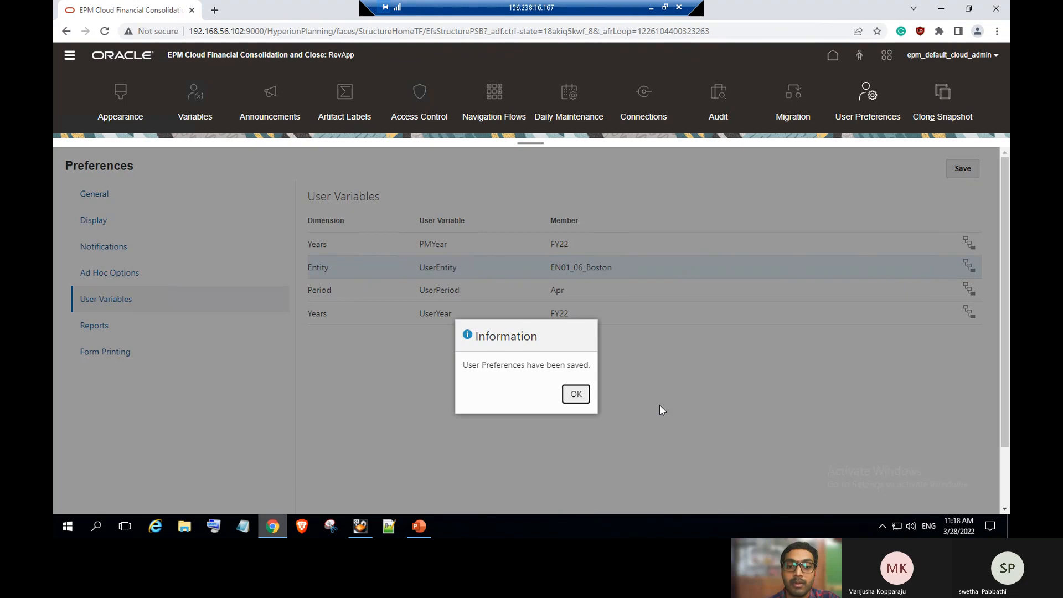
left_click(571, 394)
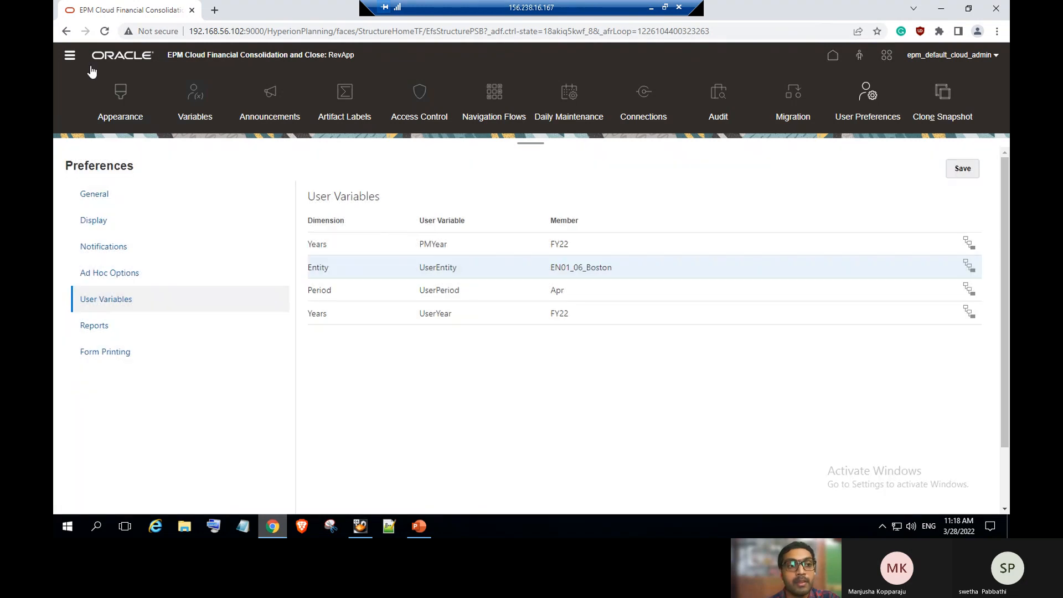
Reopen the User Variable Demo Form from the Demos folder and preview it to check the third column's entity.
left_click(71, 57)
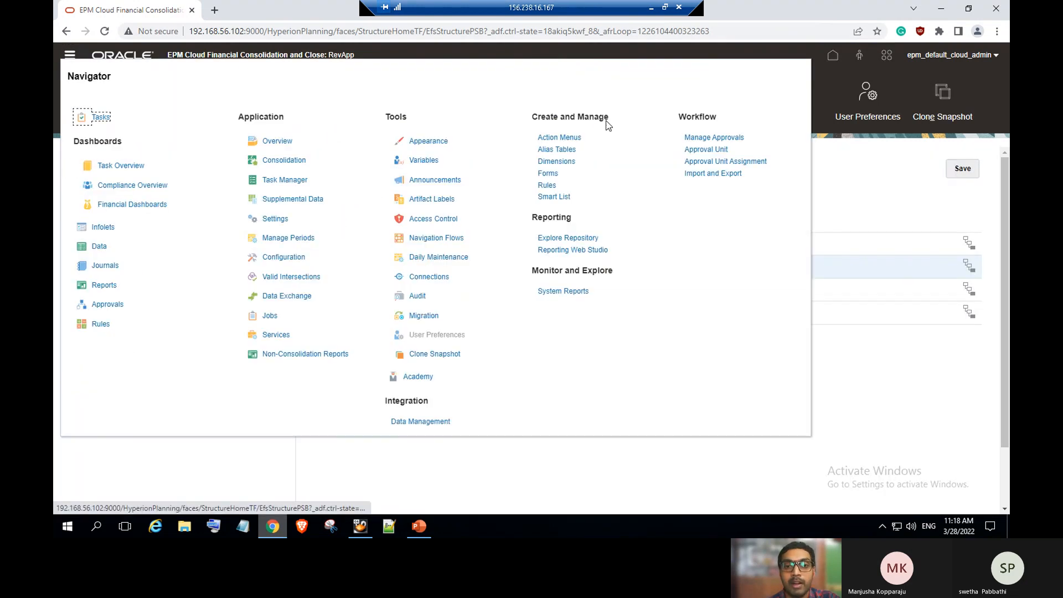
left_click(554, 175)
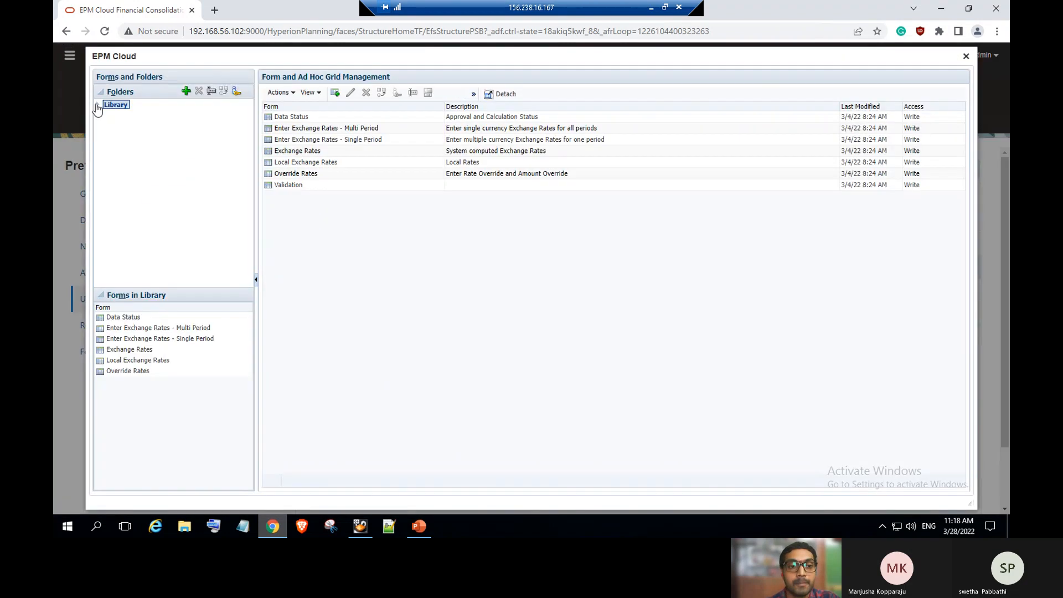
left_click(97, 106)
left_click(124, 124)
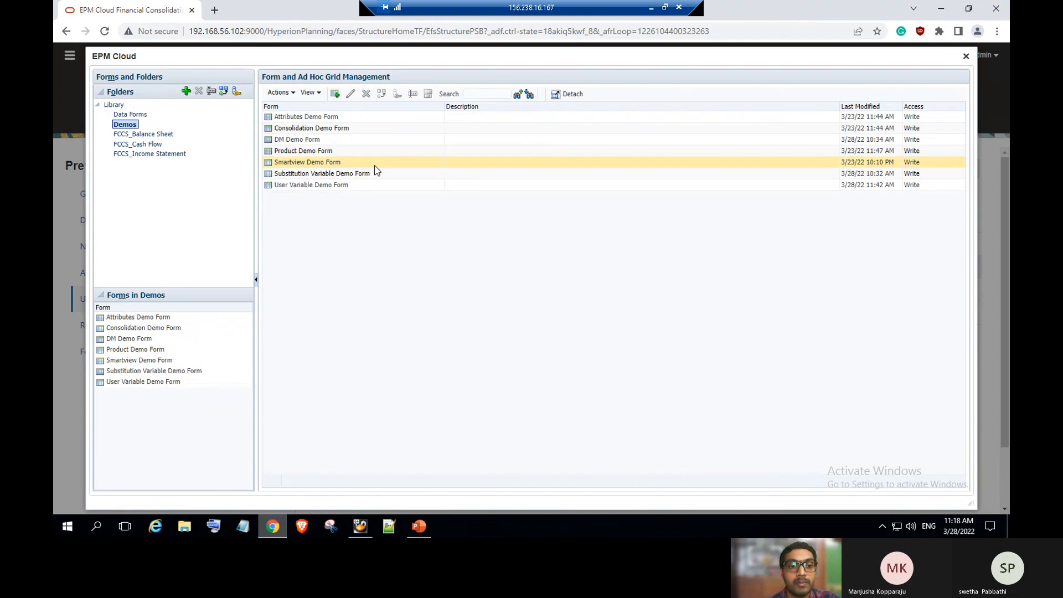
left_click(304, 184)
left_click(351, 97)
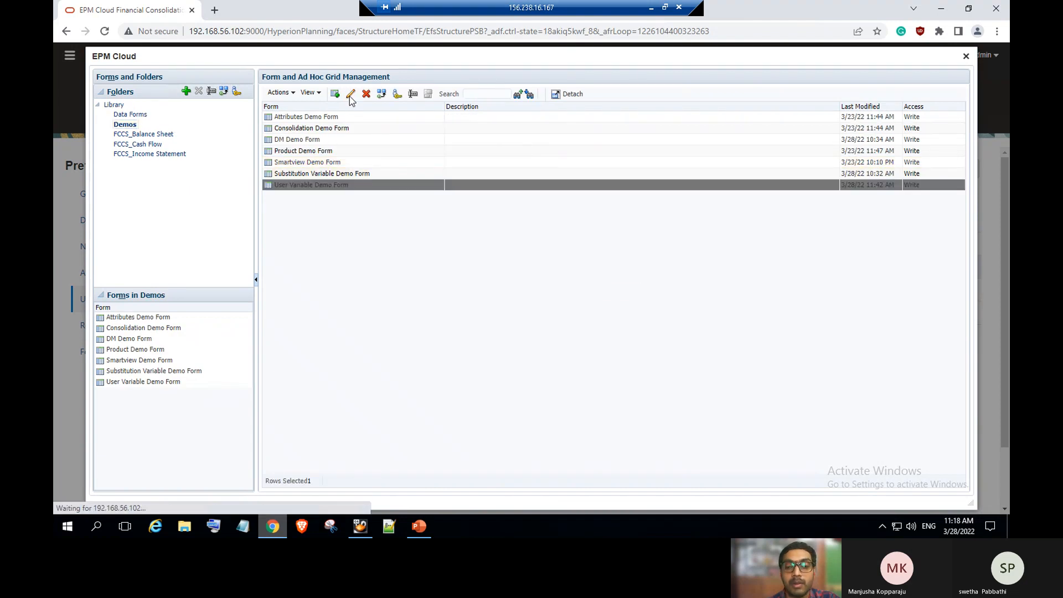
left_click(949, 482)
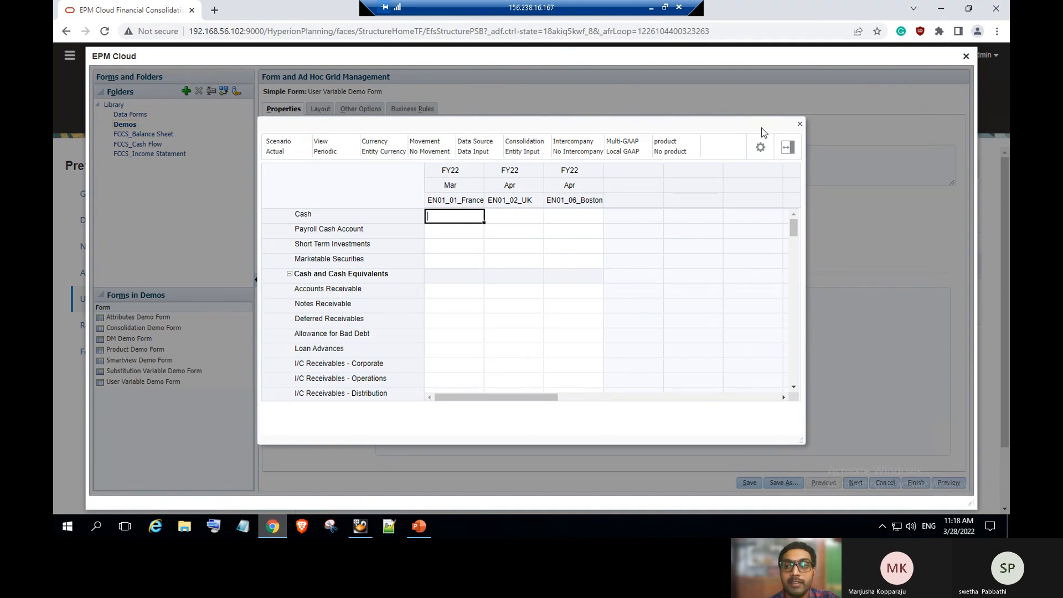
Close the form preview and the form manager, and switch to the user variables presentation in PowerPoint.
left_click(800, 124)
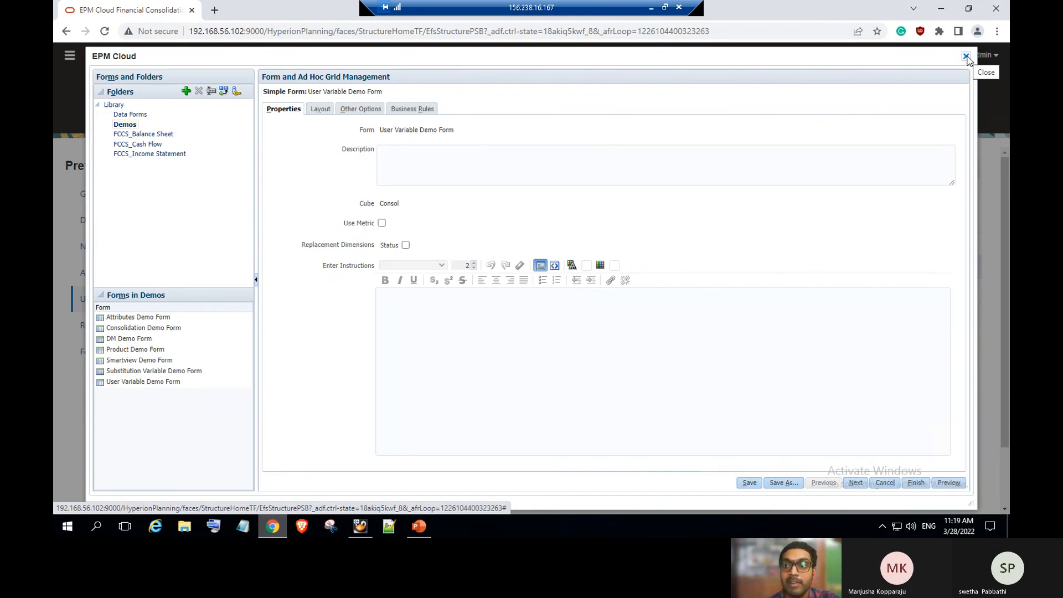
left_click(966, 57)
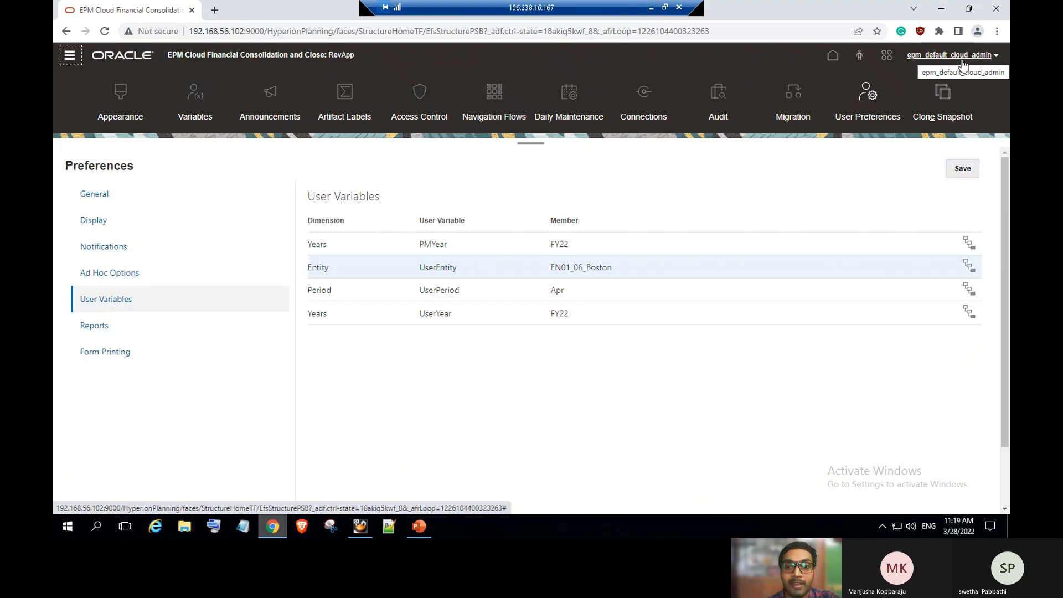
left_click(419, 526)
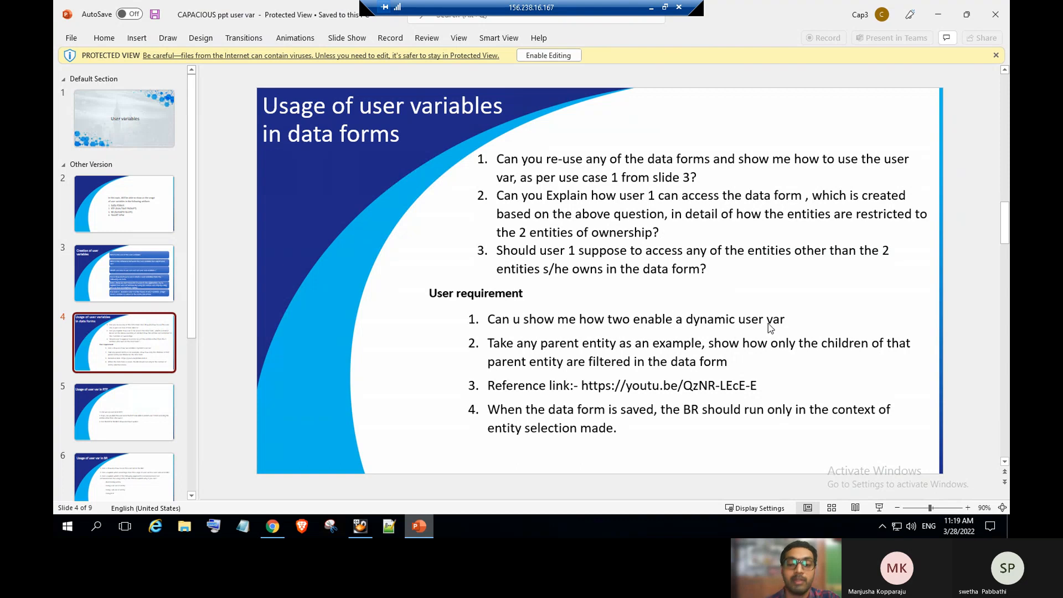
Switch to the FCCS application in Chrome and open the User Variable Demo Form from the Demos folder for editing.
left_click(274, 528)
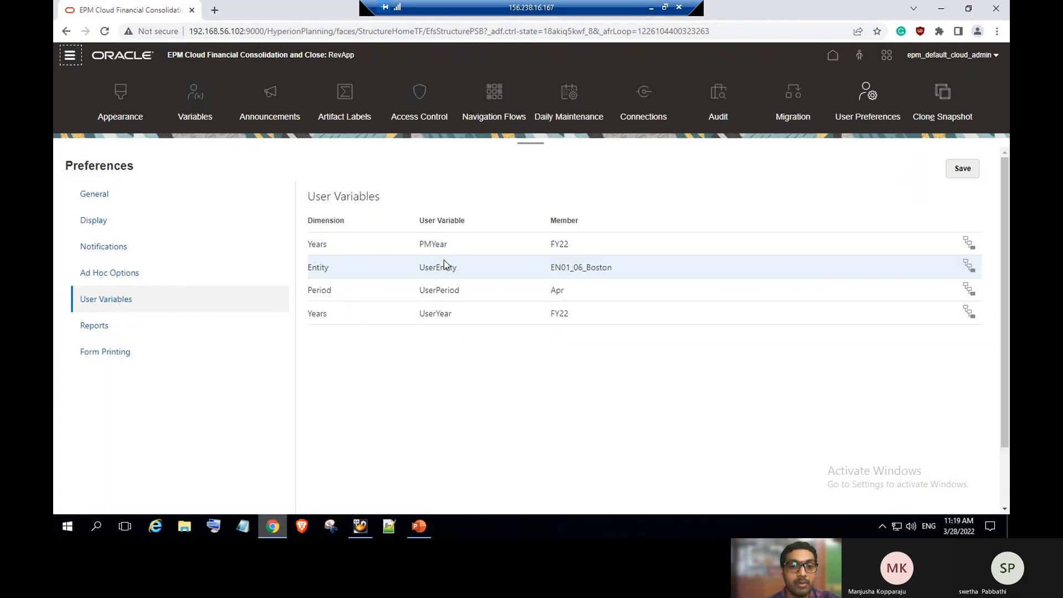
left_click(69, 55)
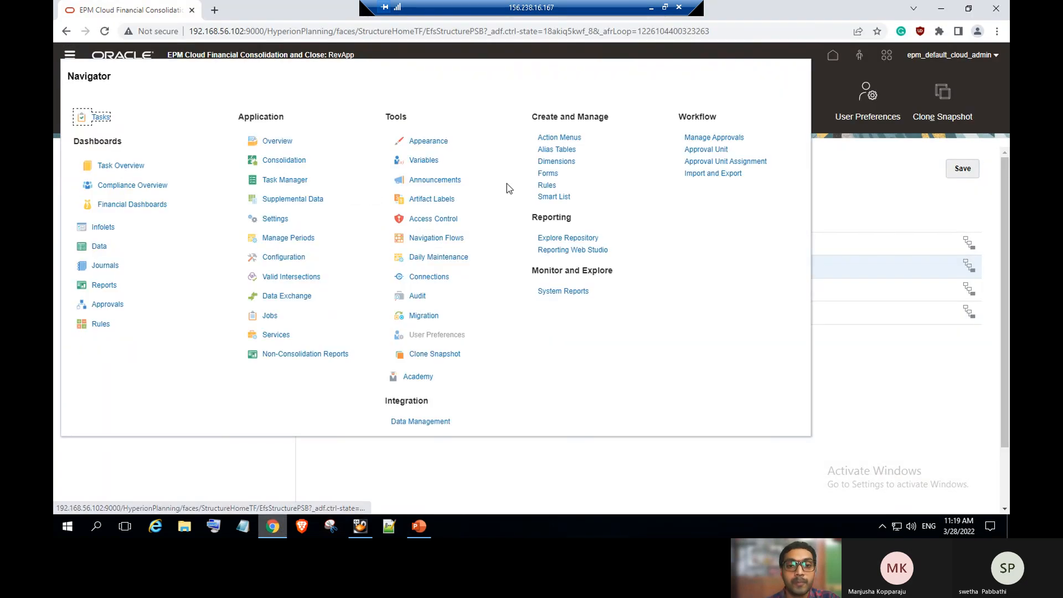
left_click(555, 174)
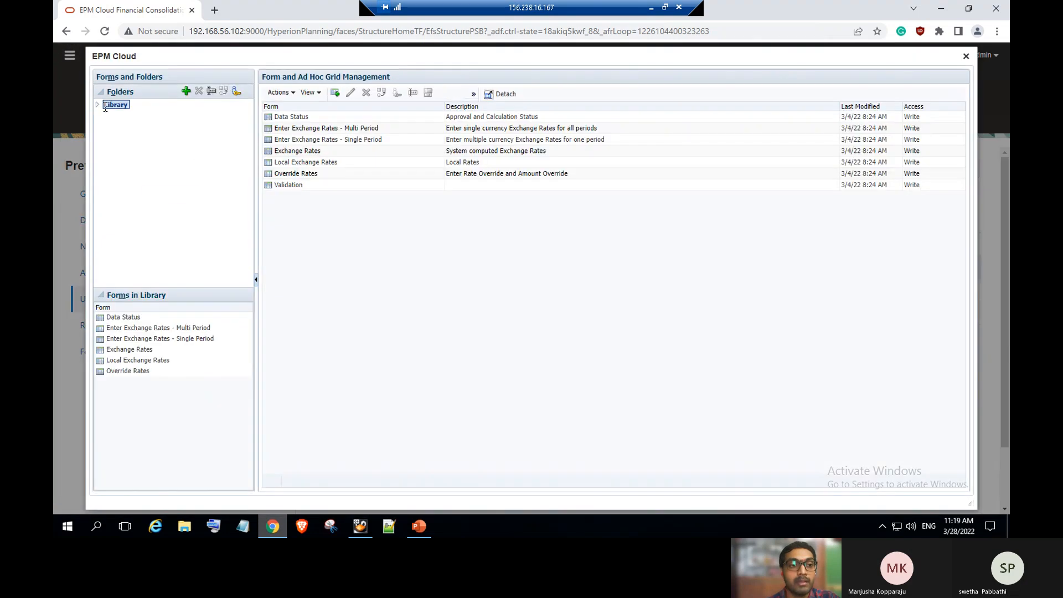
left_click(97, 105)
left_click(127, 125)
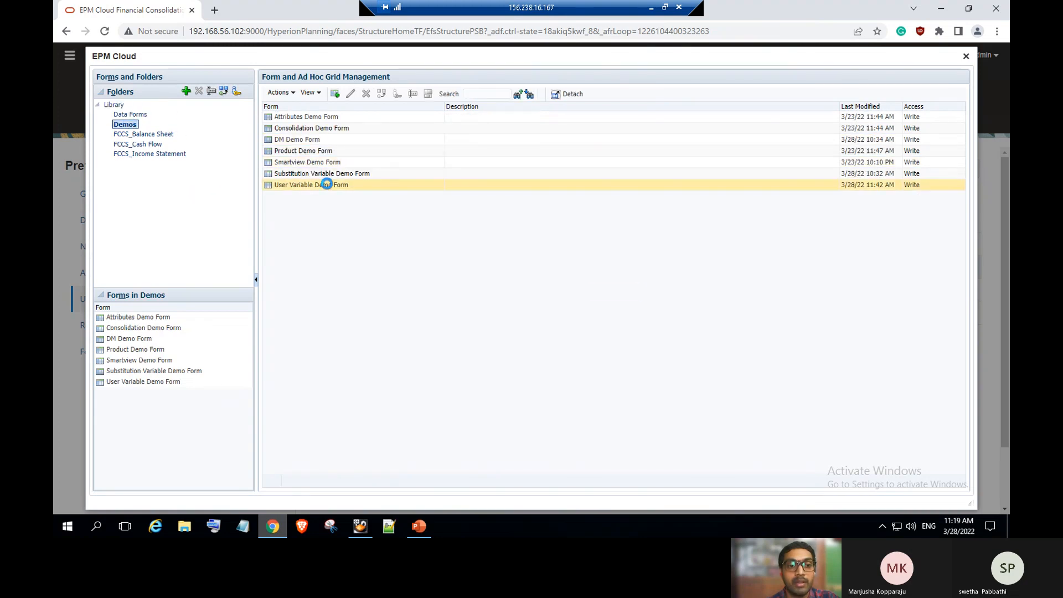
left_click(325, 184)
left_click(351, 93)
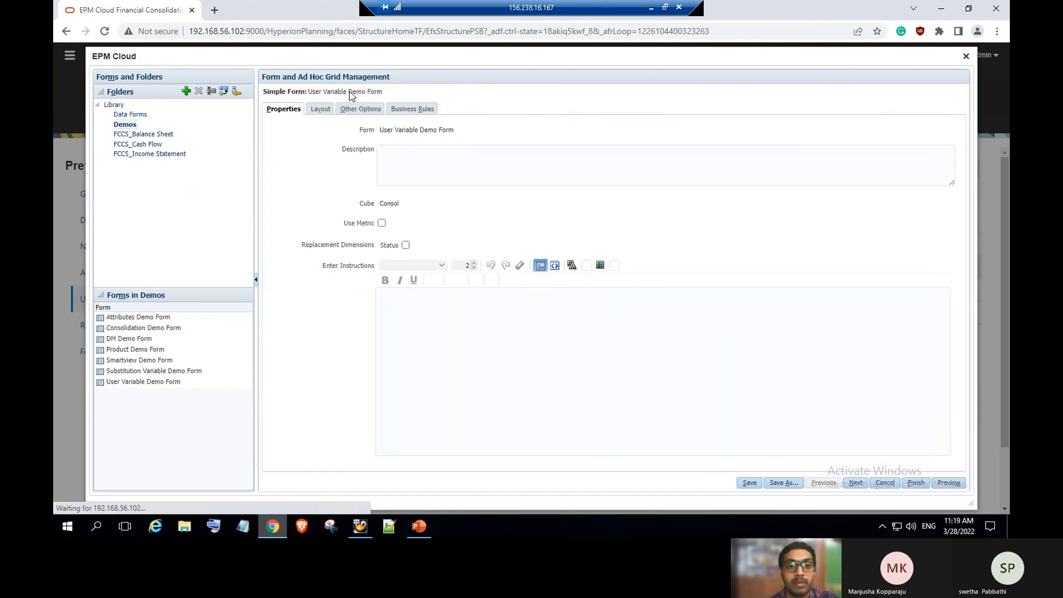
Check the user requirement slide in PowerPoint, return to the form editor in Chrome and enable dynamic user variables for the form.
left_click(419, 526)
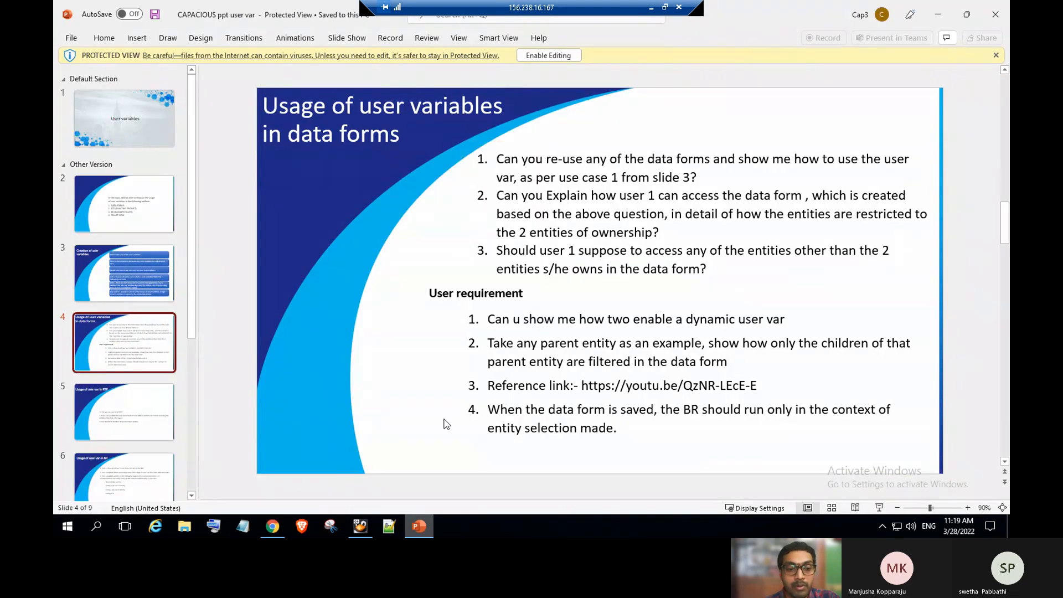
left_click(271, 525)
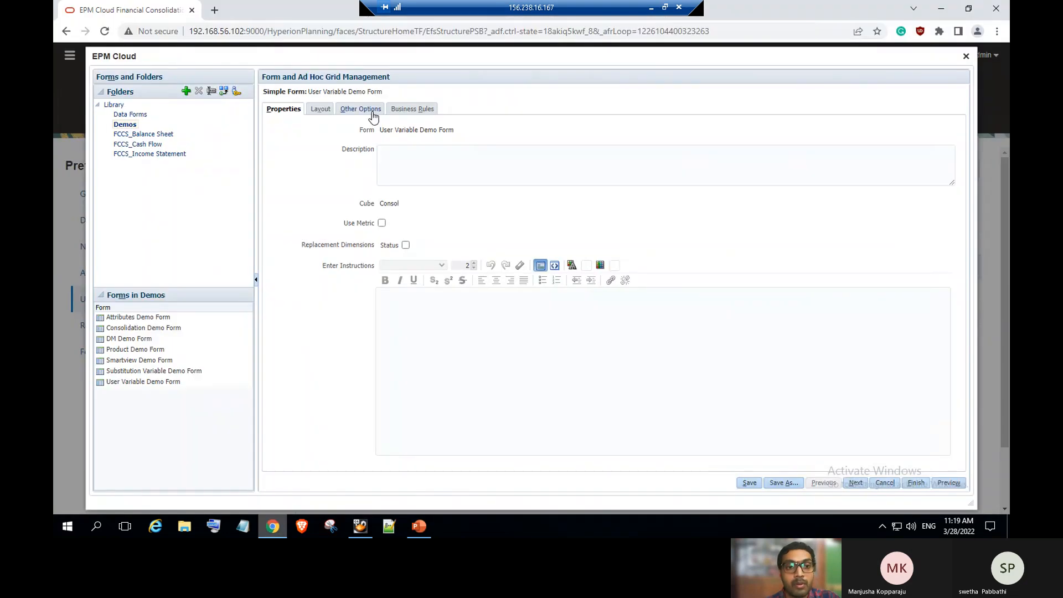
left_click(372, 111)
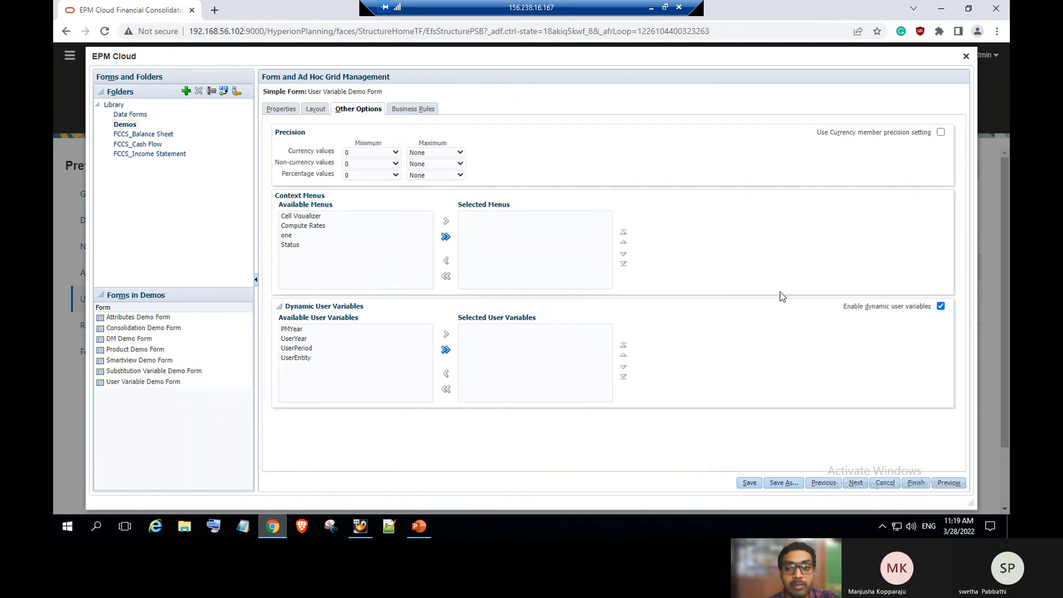
left_click(941, 307)
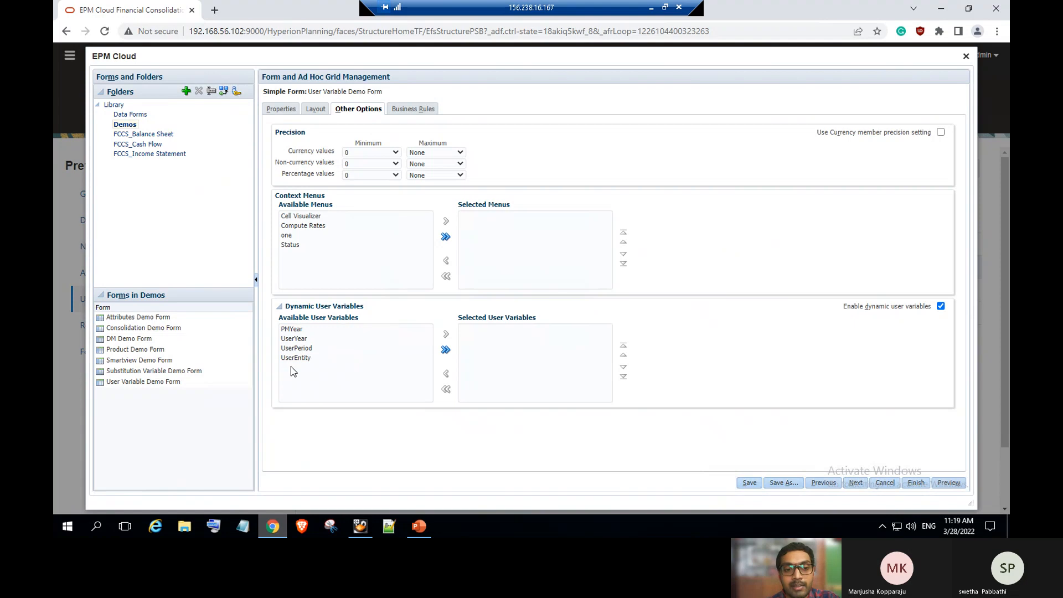
Add UserYear and UserEntity to the form's selected dynamic user variables.
left_click(292, 329)
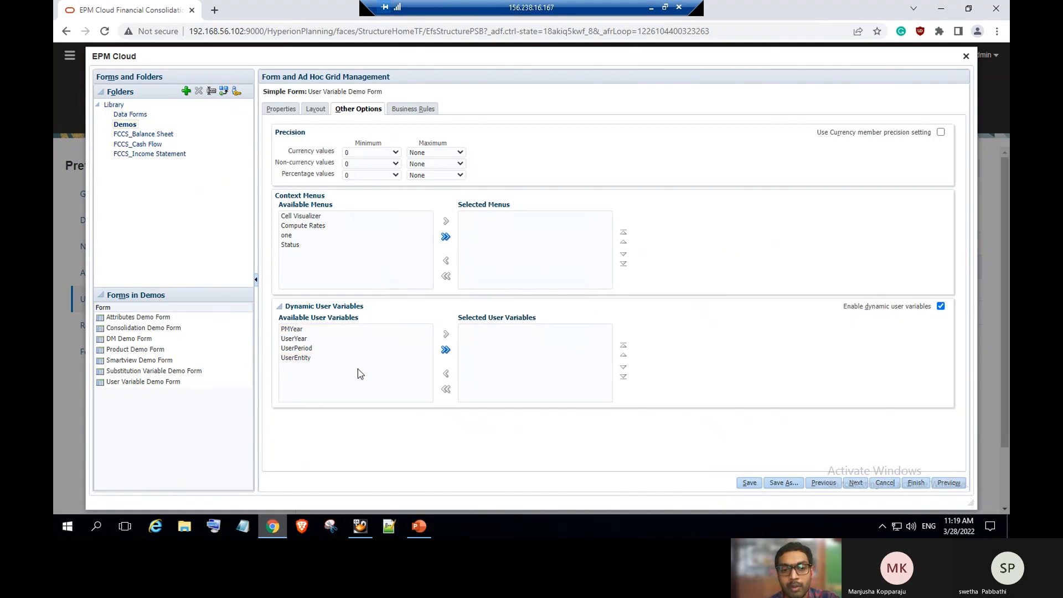
left_click(311, 341)
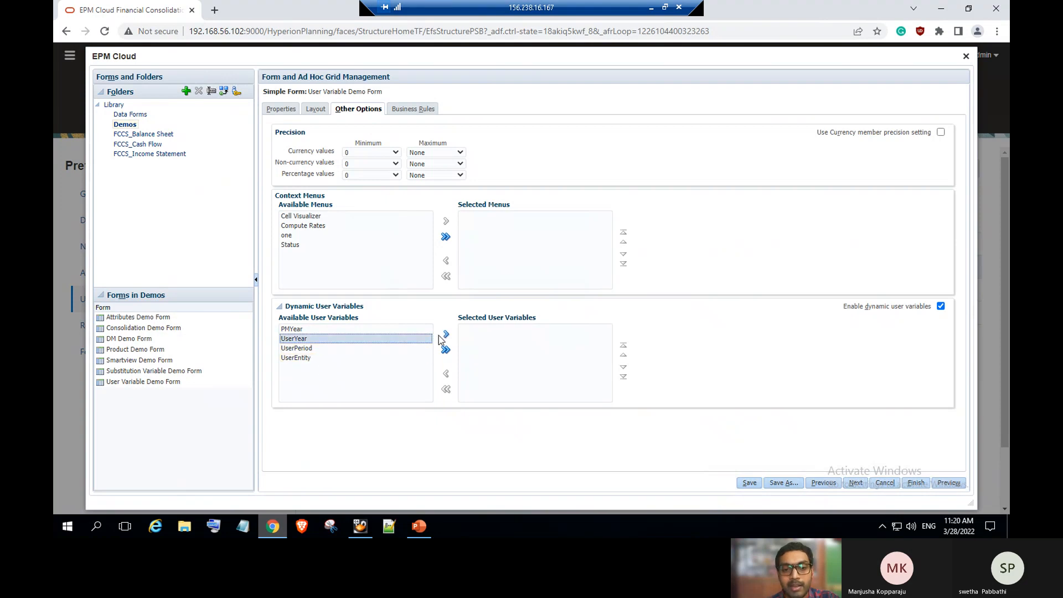
left_click(445, 335)
left_click(298, 350)
left_click(446, 335)
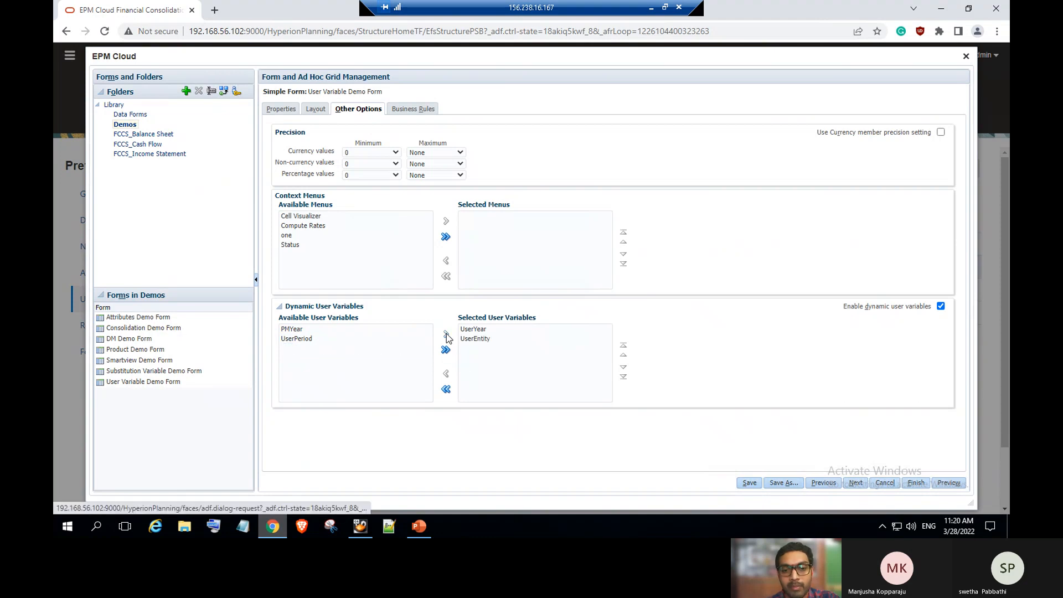
Save the User Variable Demo Form, finish editing it and close the form manager.
left_click(749, 483)
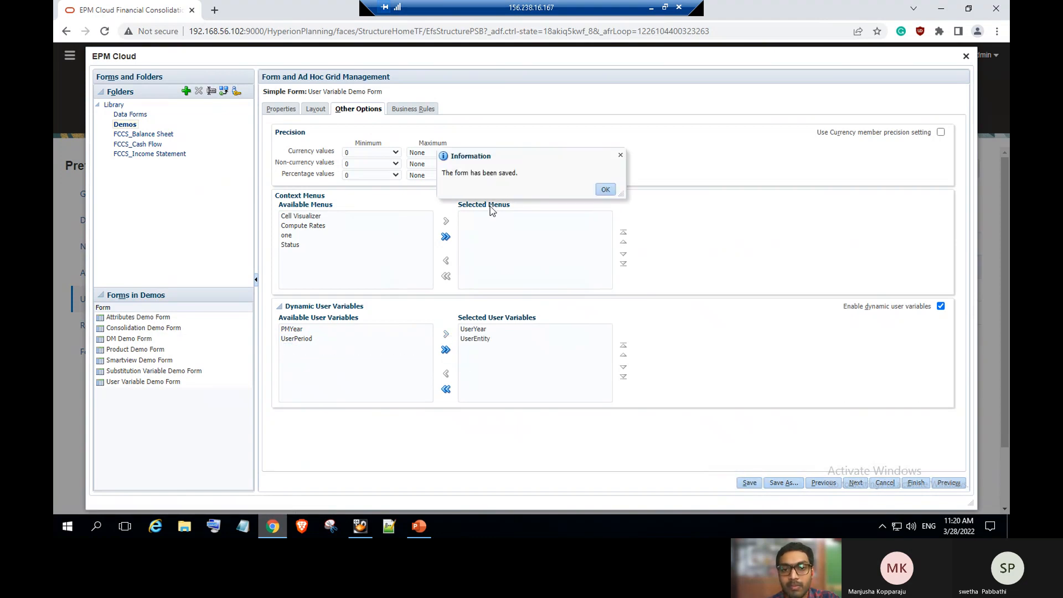
left_click(605, 190)
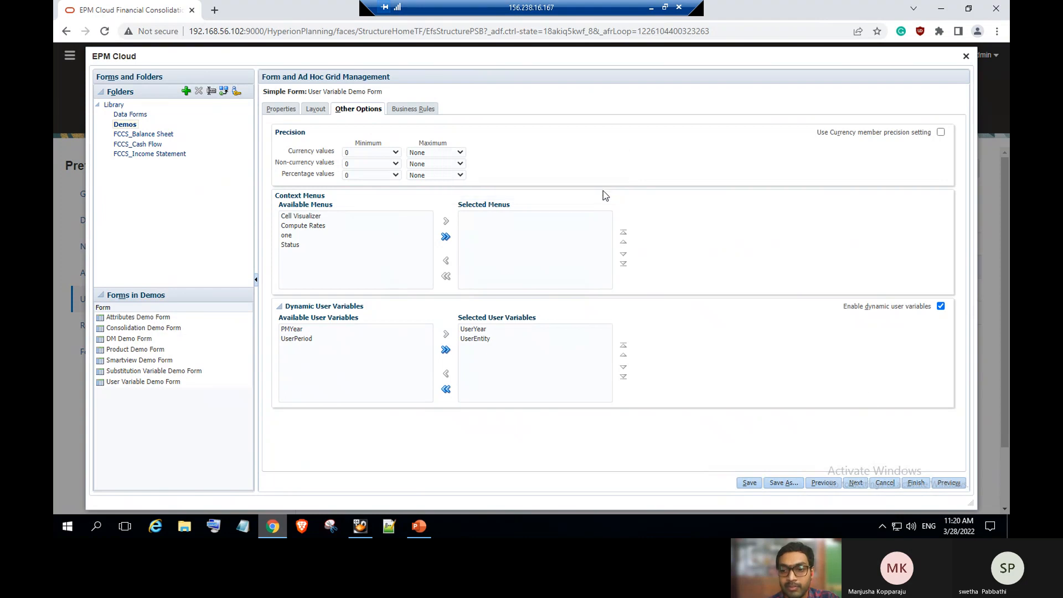
left_click(916, 483)
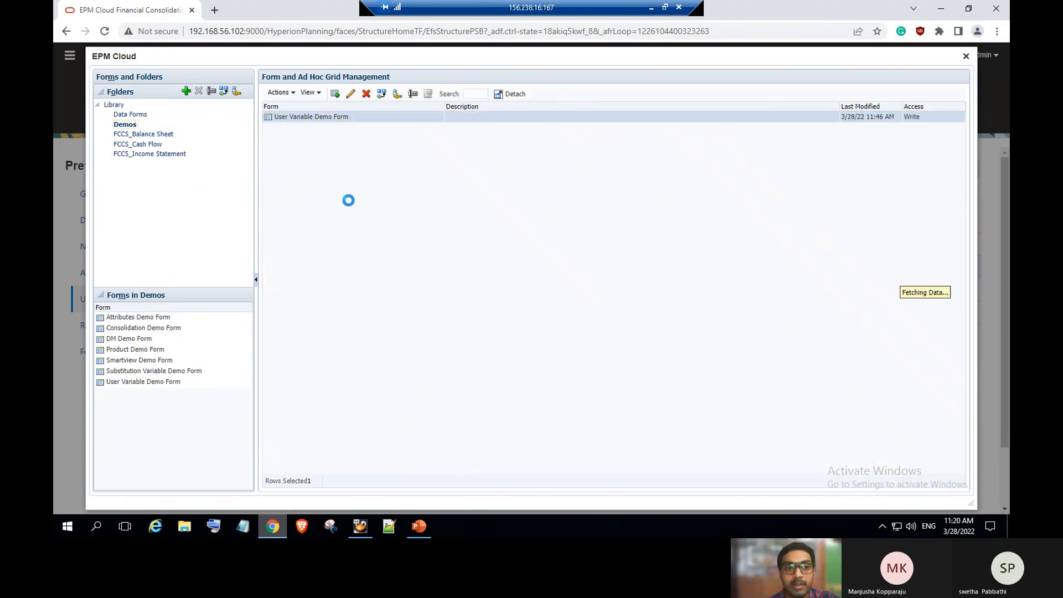
left_click(966, 56)
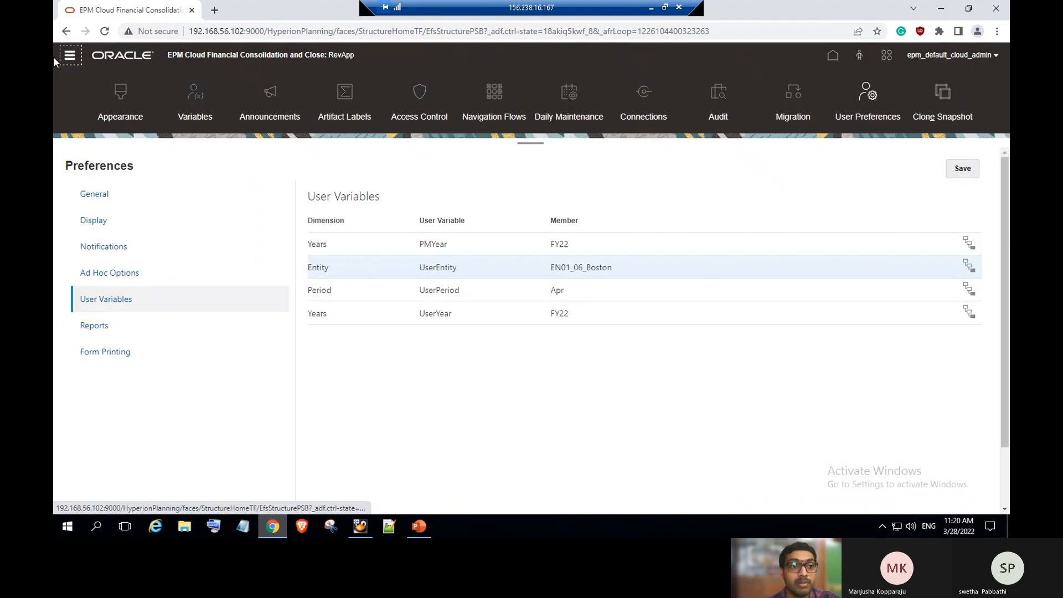
Open the User Variable Demo Form for data entry from the application's data forms.
left_click(70, 58)
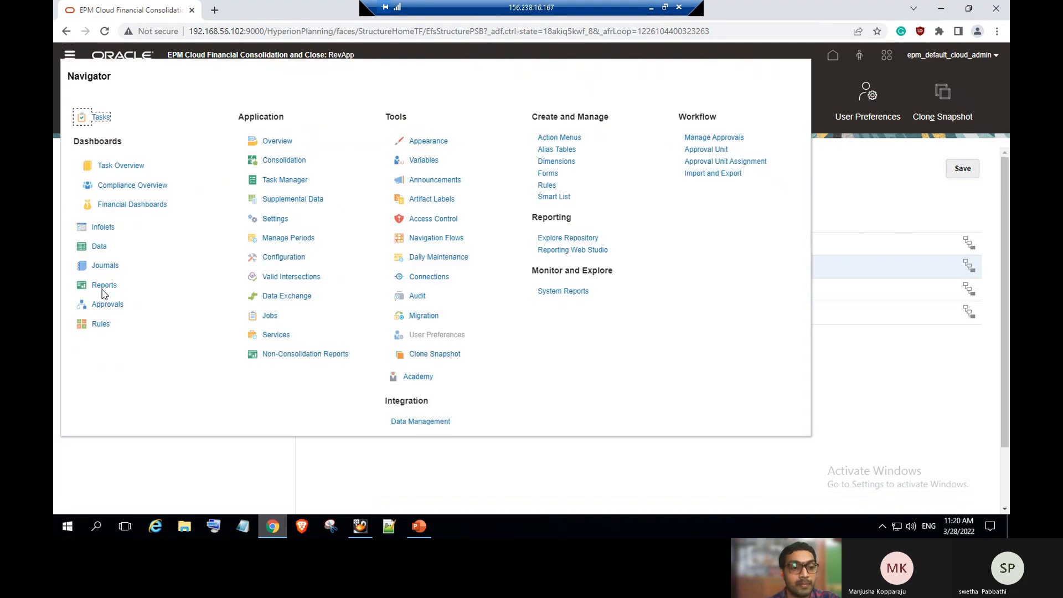
left_click(103, 250)
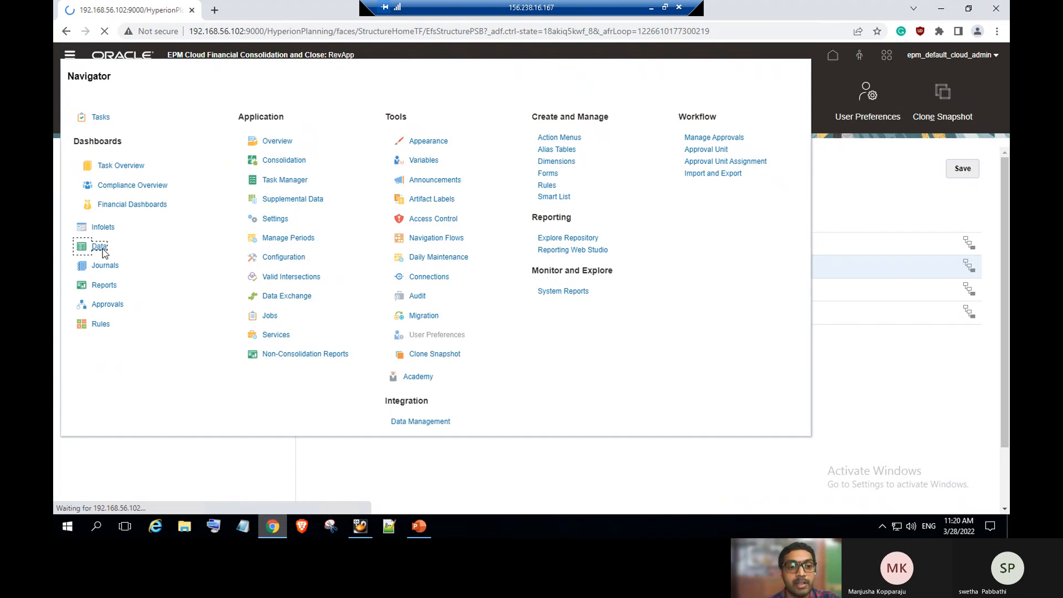
left_click(121, 304)
scroll(228, 441, "down", 2)
left_click(232, 389)
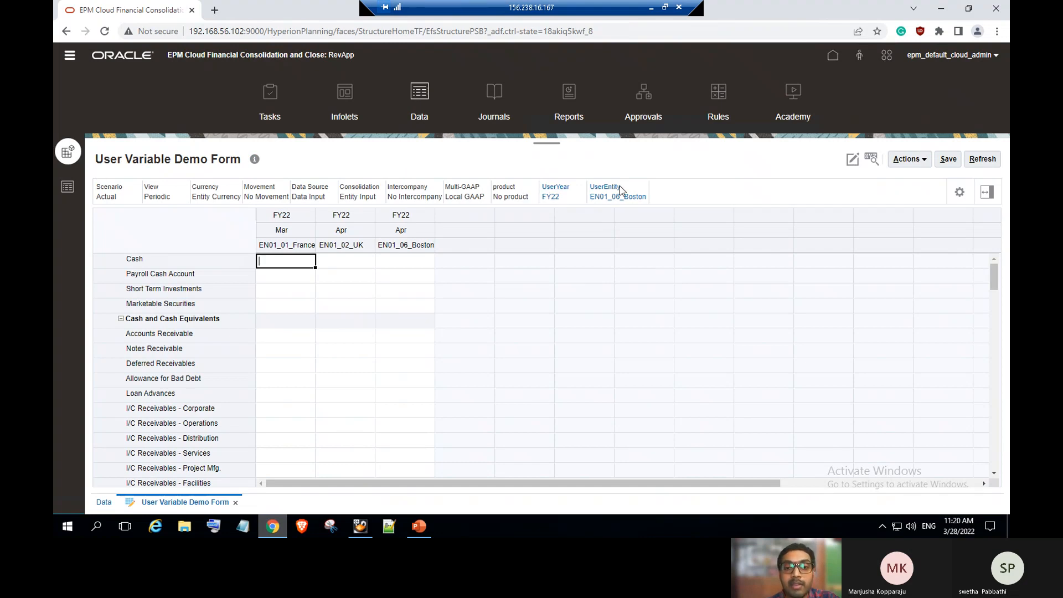
View the Years members offered for UserYear, keep FY22, and switch to the user requirement slide in PowerPoint.
left_click(563, 188)
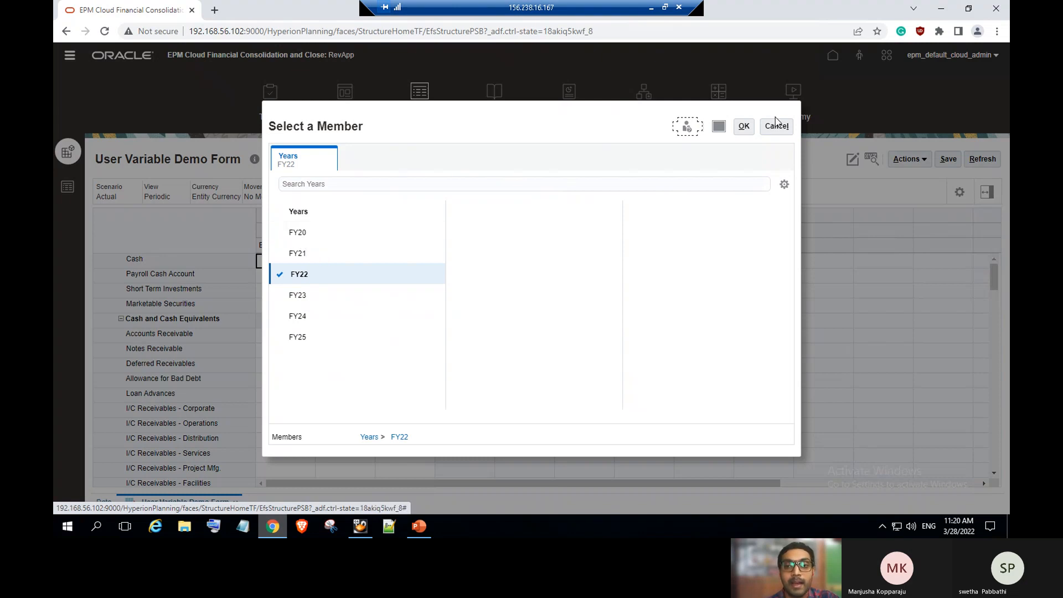
left_click(743, 126)
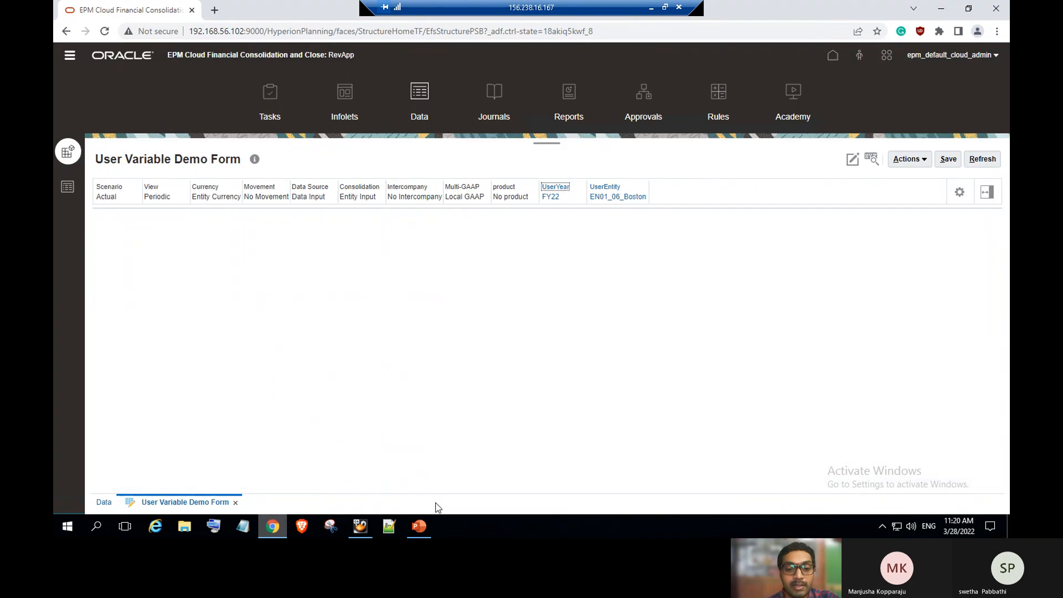
left_click(419, 527)
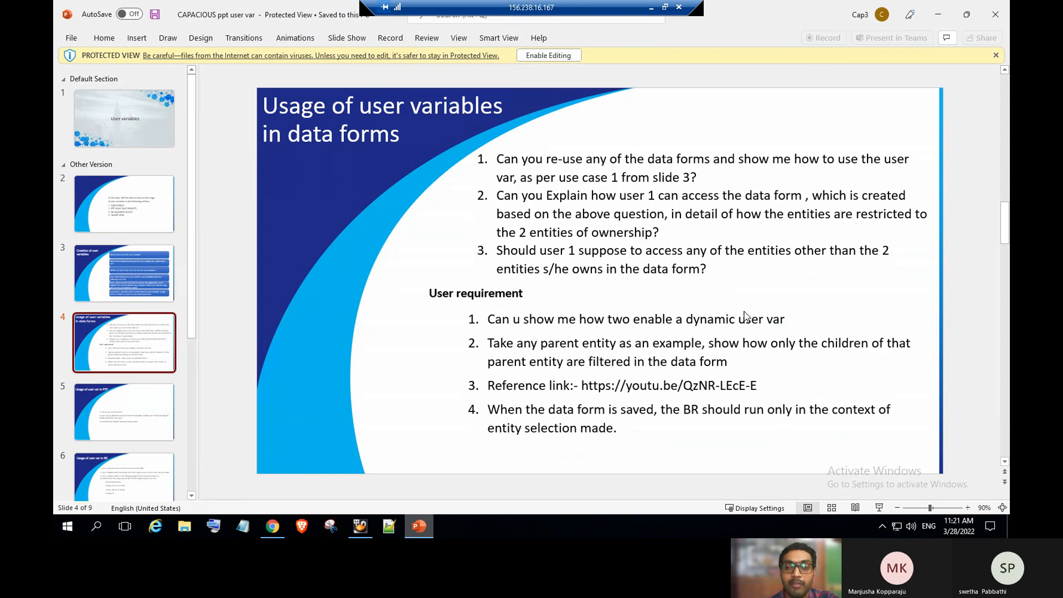
Return to the data form in Chrome, review the UserYear member choices again and cancel the selection.
left_click(272, 527)
left_click(73, 58)
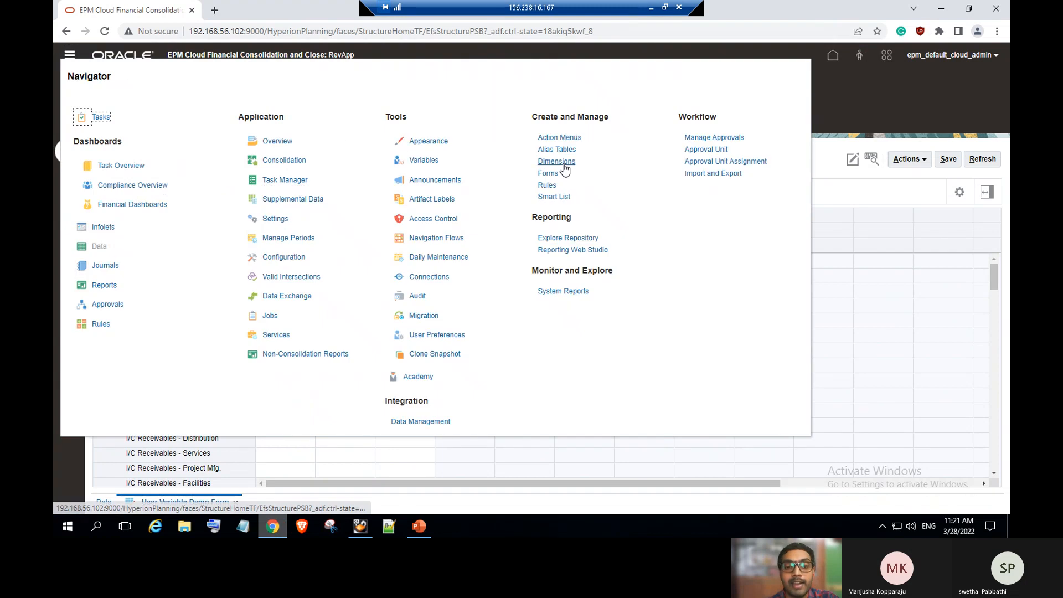
left_click(818, 120)
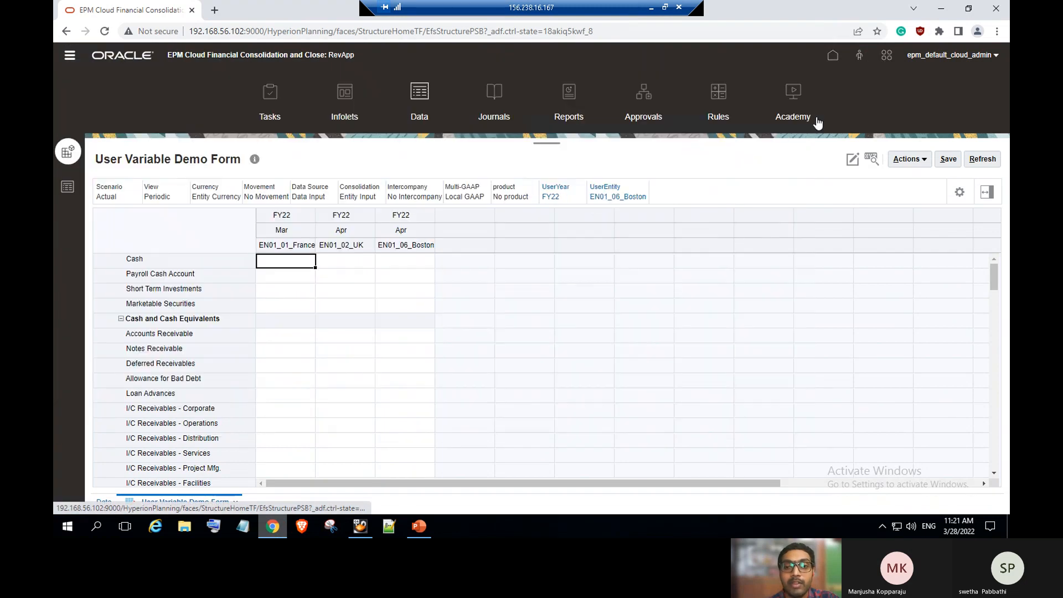
left_click(554, 198)
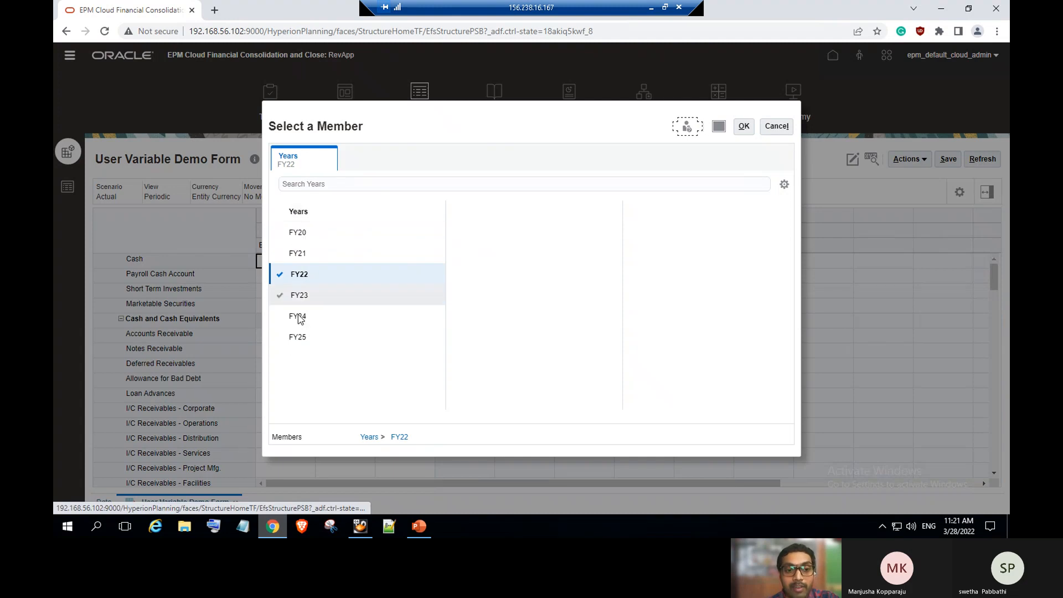
left_click(770, 128)
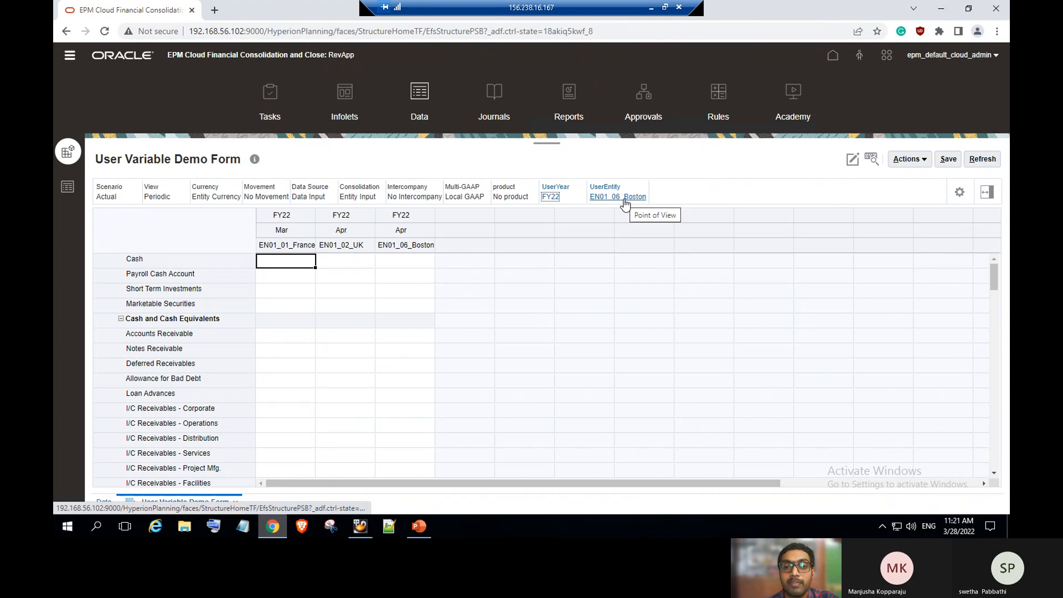
Reopen the User Variable Demo Form from the Demos folder in the form manager for editing.
left_click(66, 58)
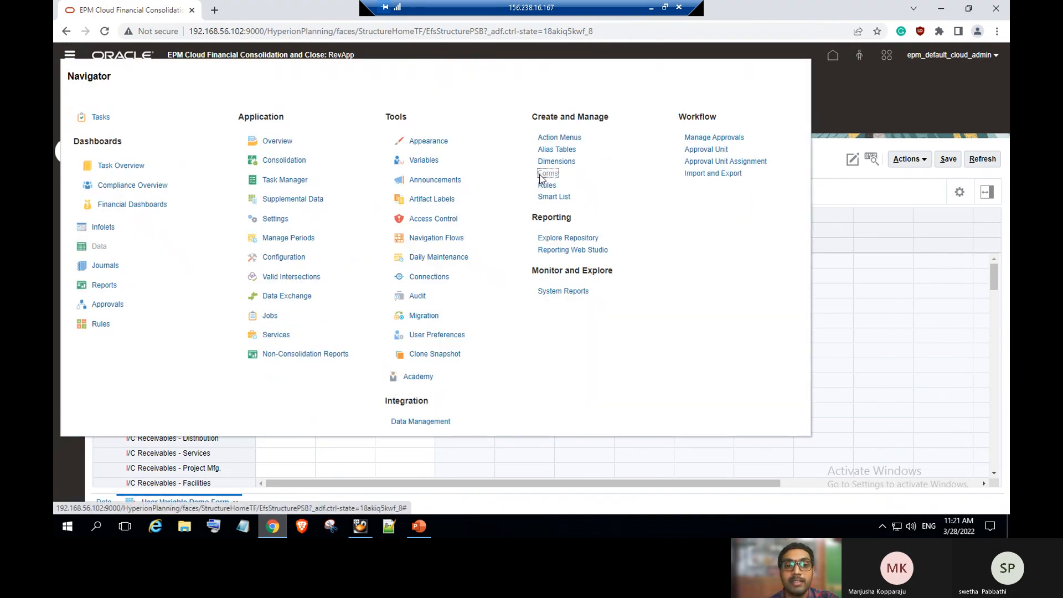
left_click(542, 178)
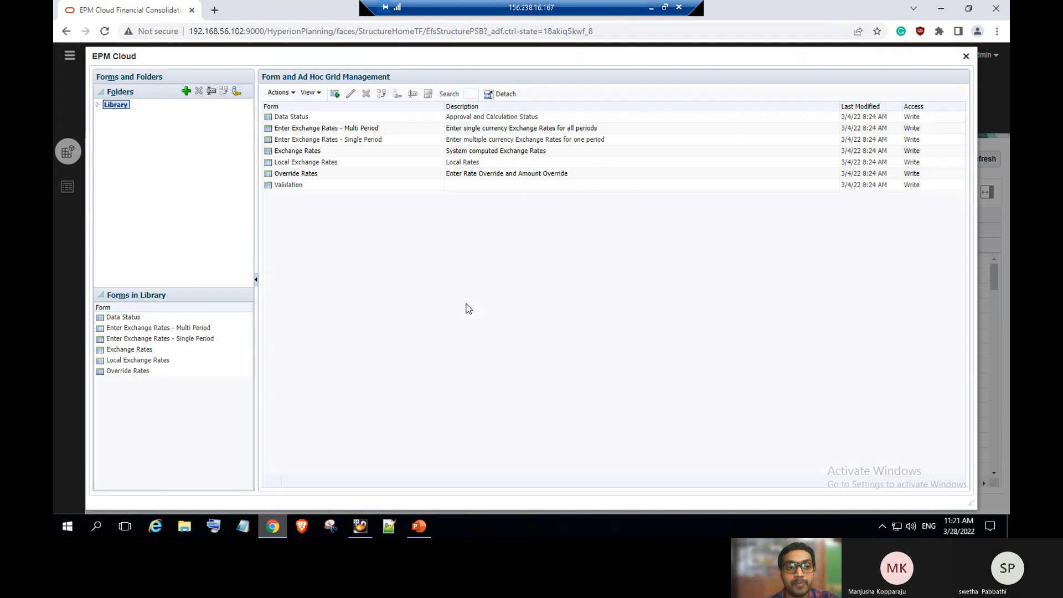
left_click(98, 105)
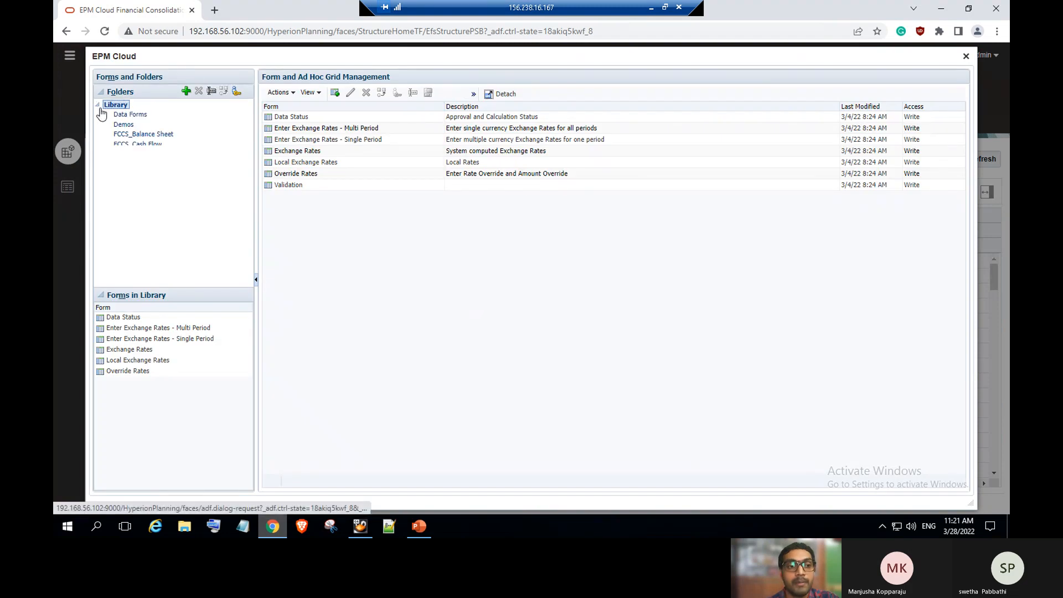
left_click(116, 125)
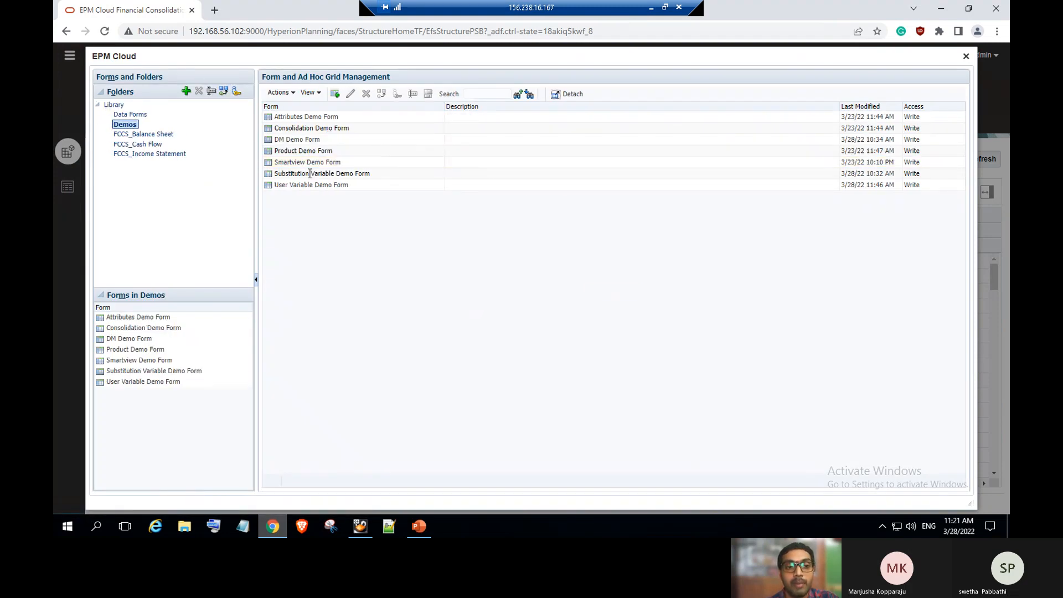
left_click(311, 186)
left_click(351, 93)
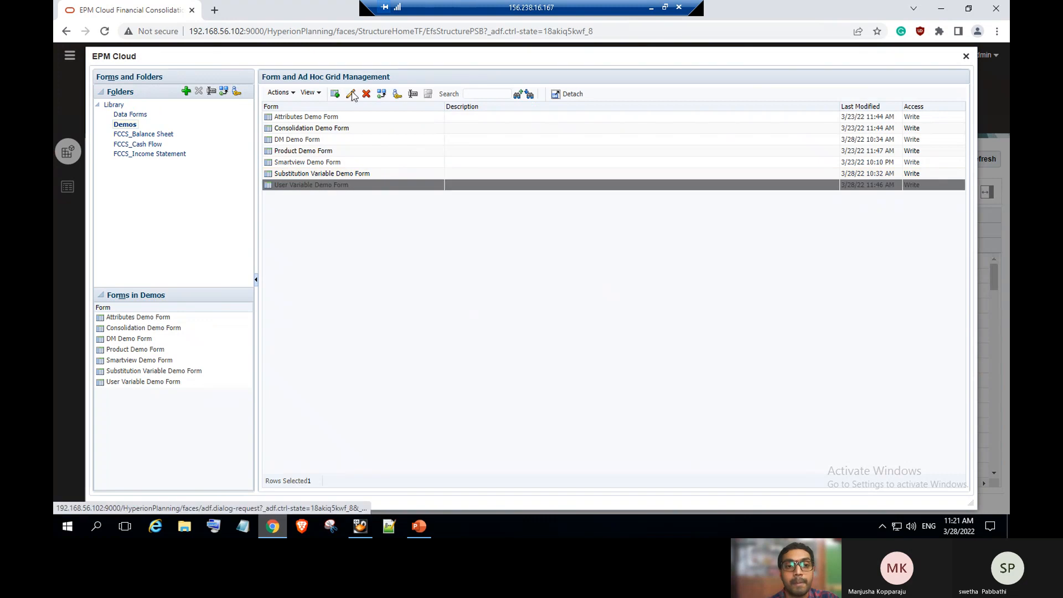
In the form's layout, open the Entity member selection for column C and remove the &UserEntity member.
left_click(329, 112)
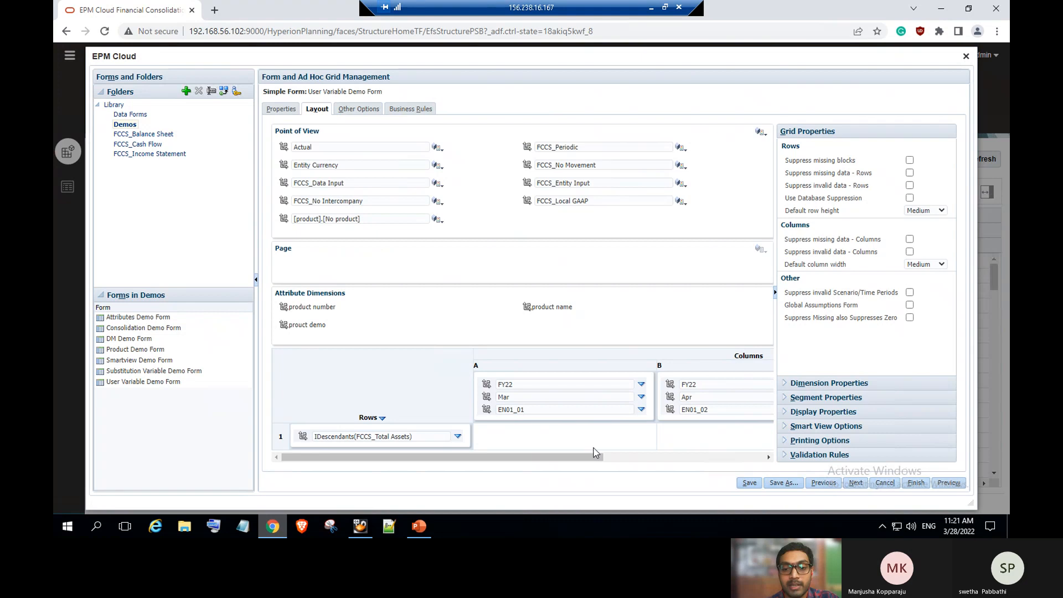
left_click(634, 458)
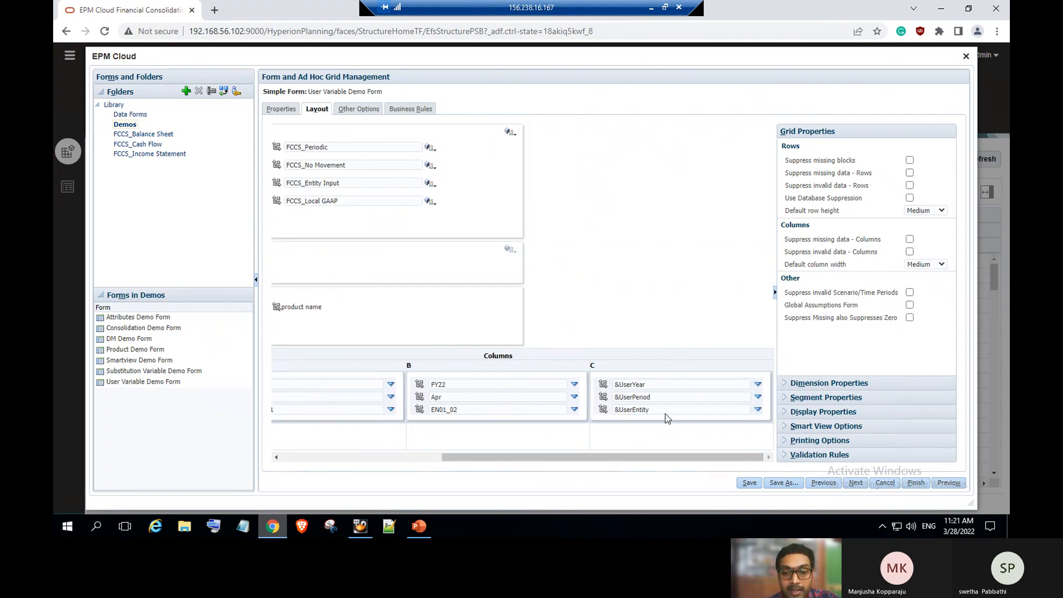
left_click(664, 409)
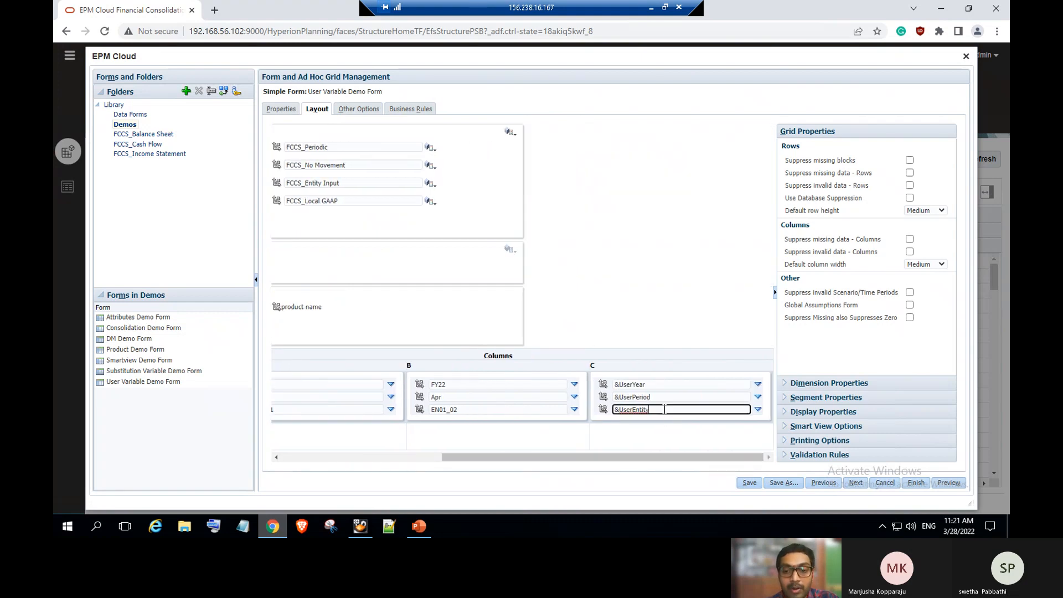
left_click(761, 413)
left_click(776, 413)
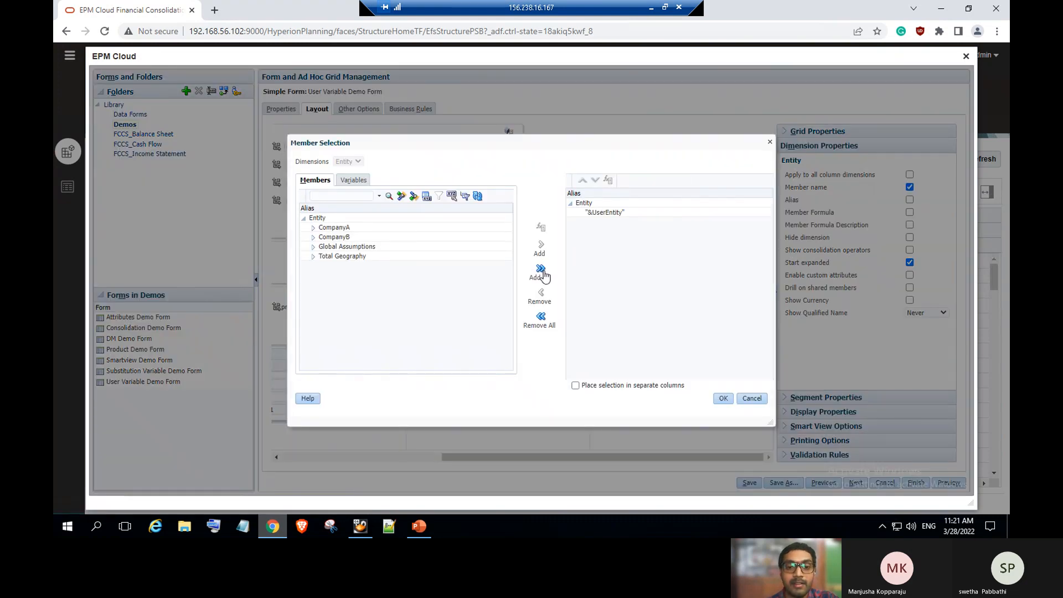
left_click(603, 213)
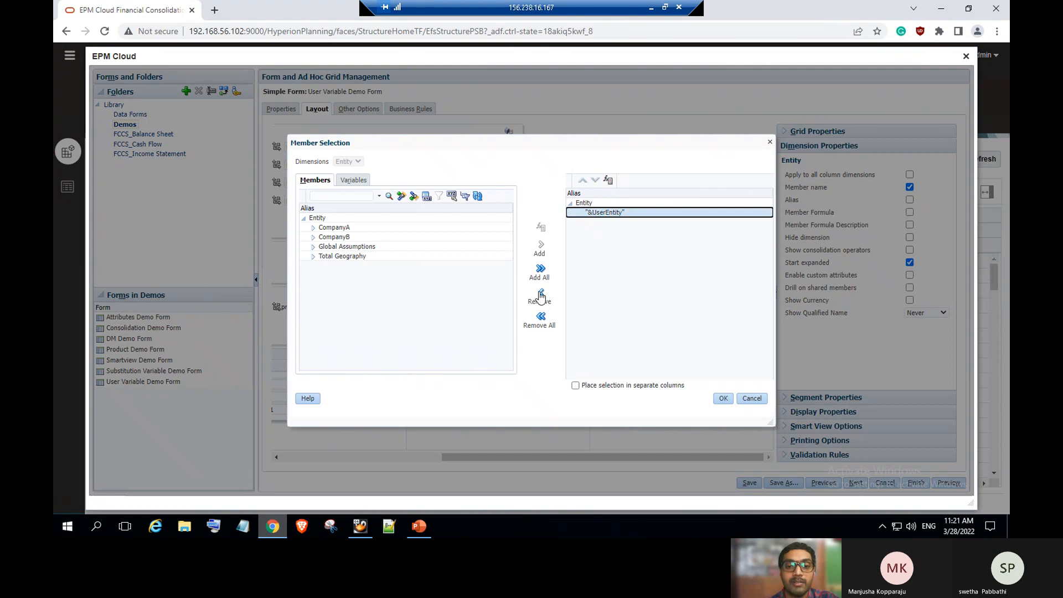
left_click(541, 294)
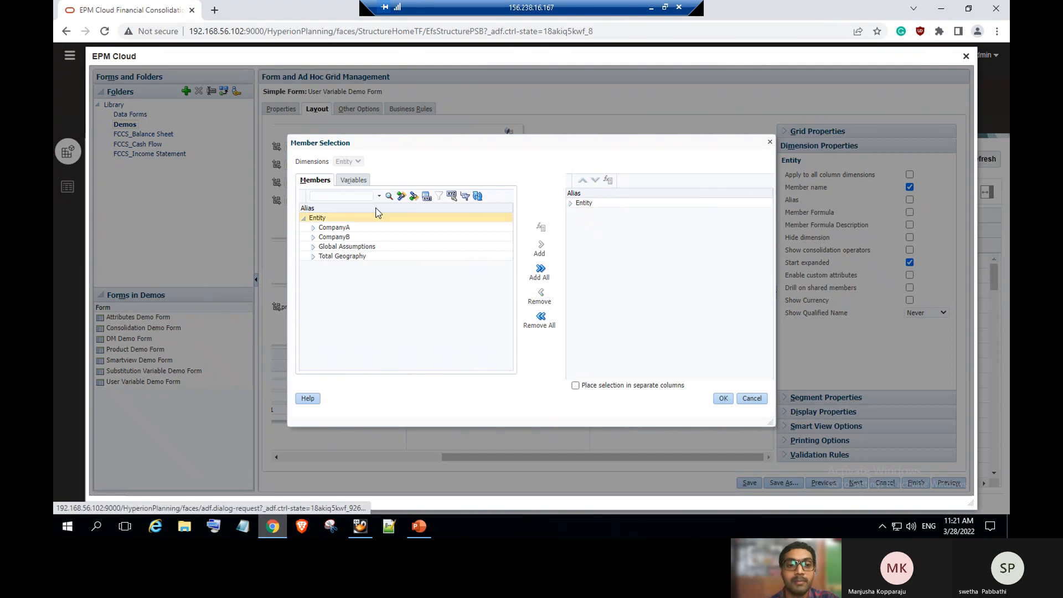
Set column C's Entity to the UserEntity user variable with the Children (inc) function, consulting the user requirement slide in PowerPoint.
left_click(356, 182)
left_click(339, 221)
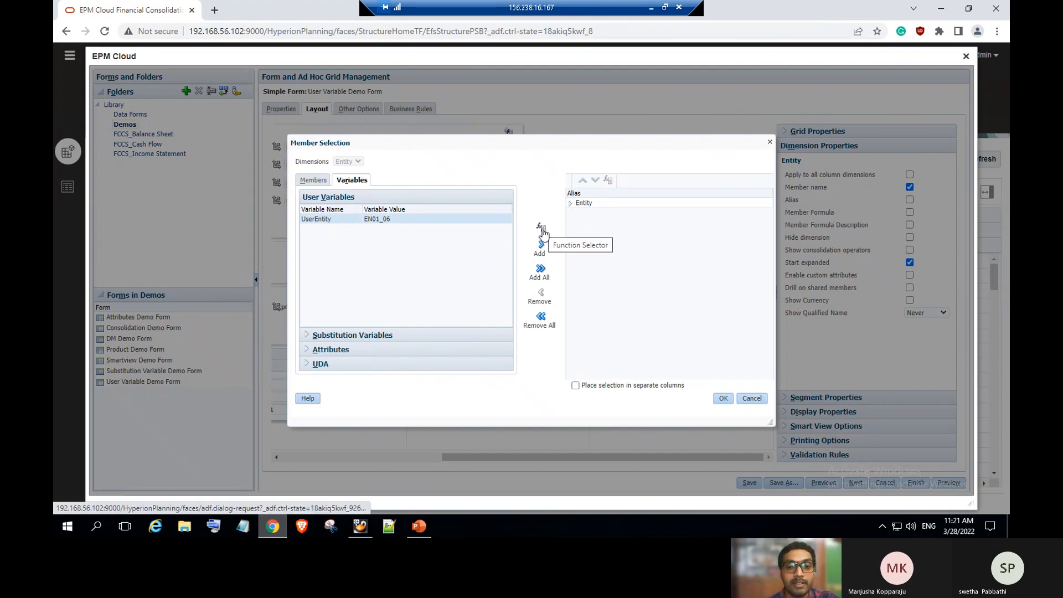
left_click(541, 228)
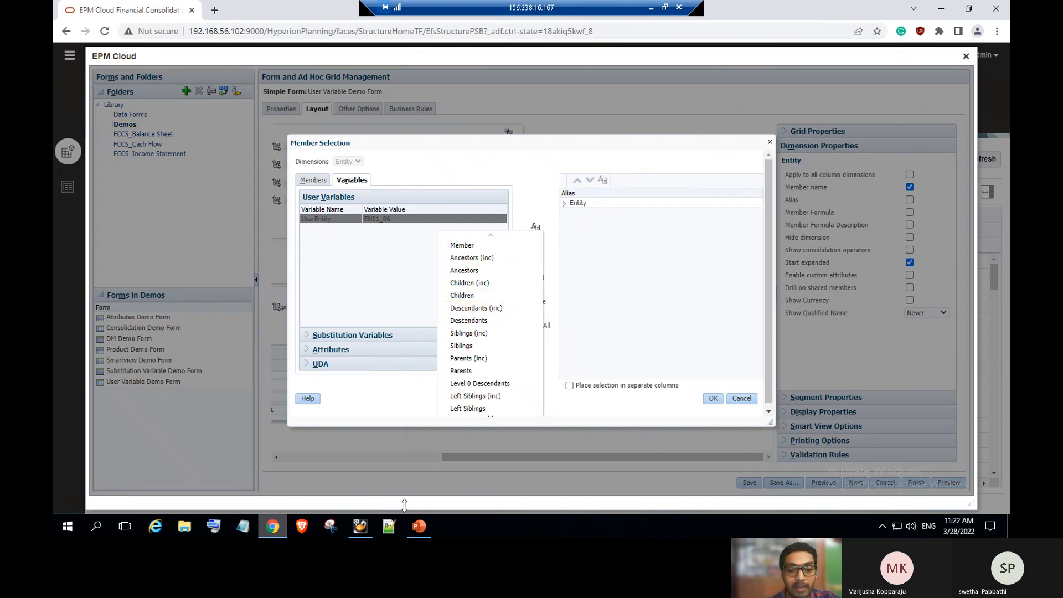
left_click(428, 526)
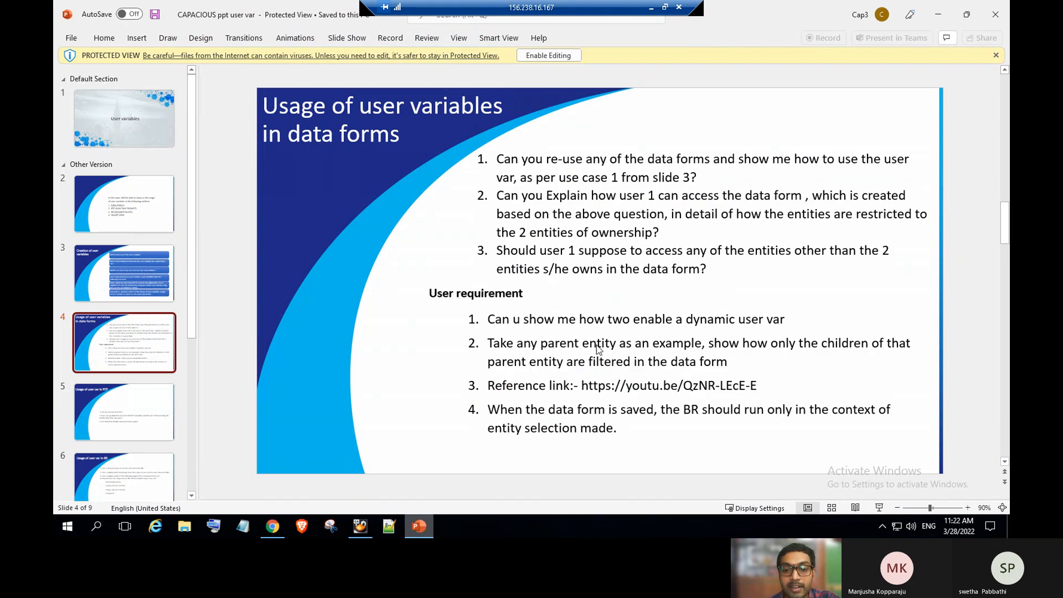
key("alt+Tab")
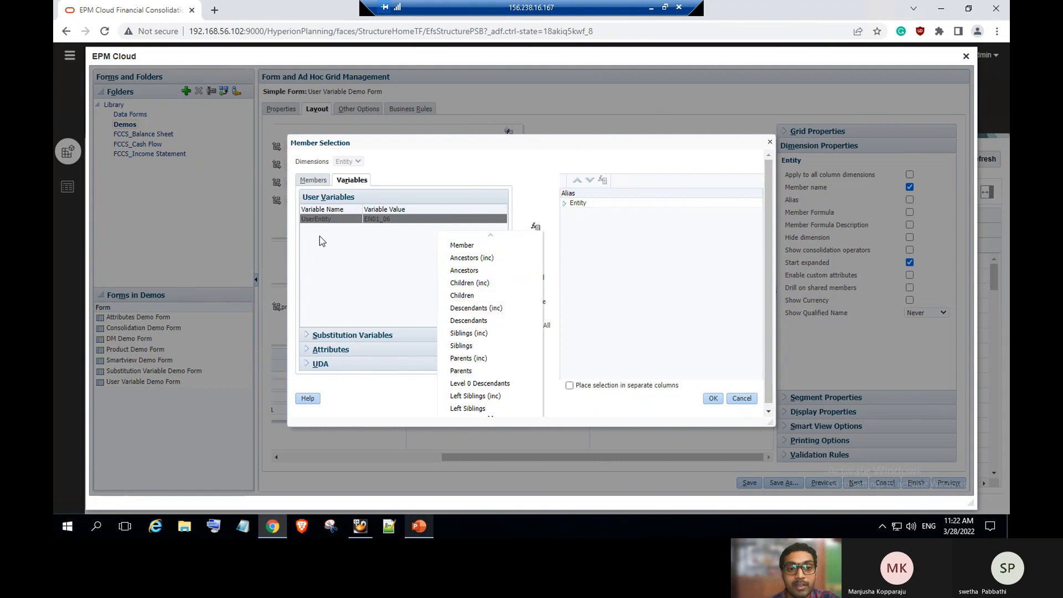
left_click(482, 283)
left_click(722, 399)
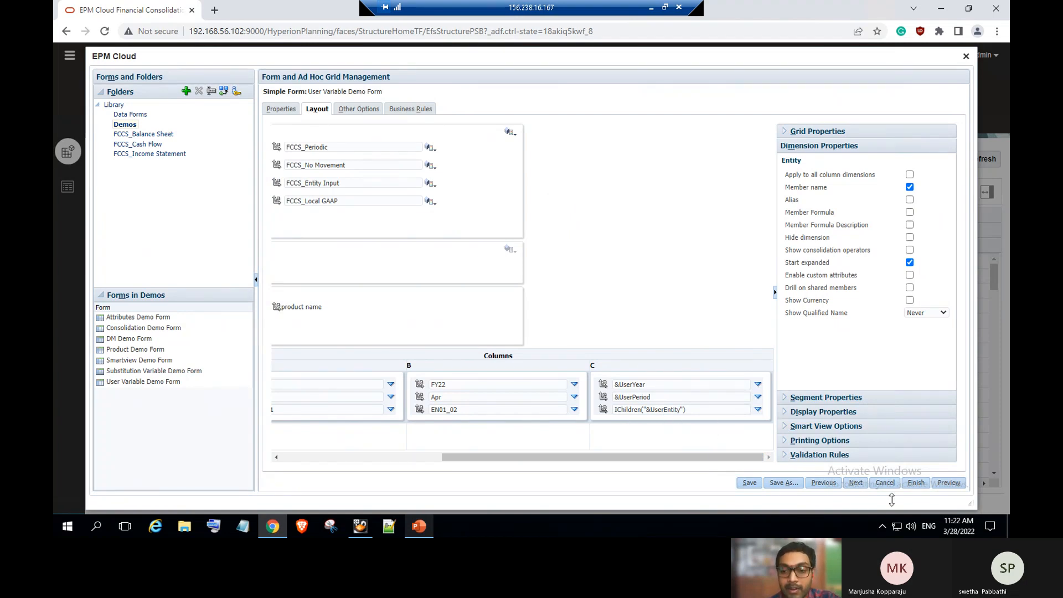
Preview the form's columns, close the preview, and check the business rule requirement on the PowerPoint slide before returning to Chrome.
left_click(955, 485)
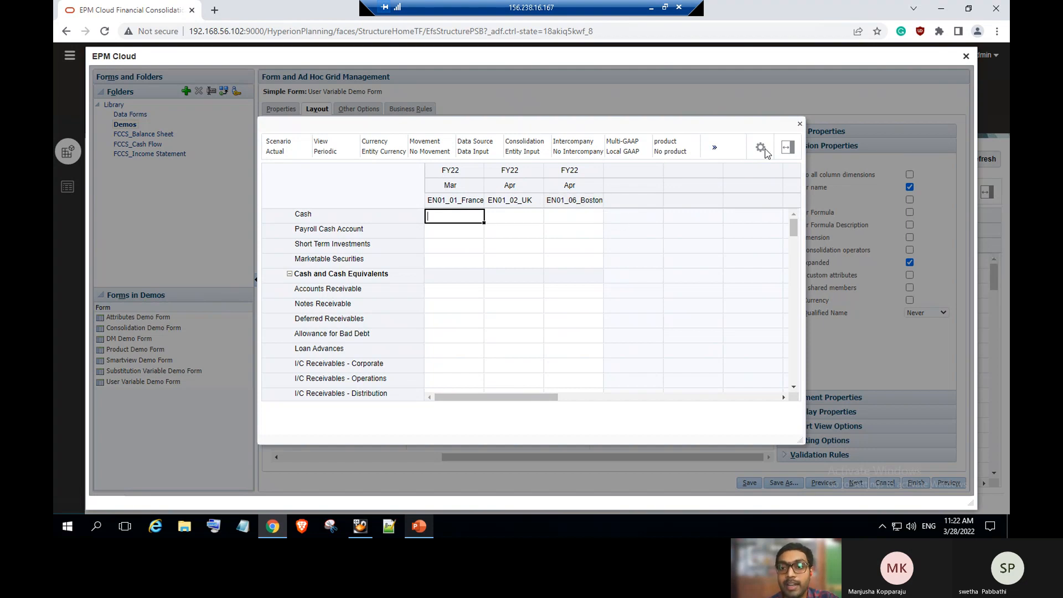
left_click(800, 124)
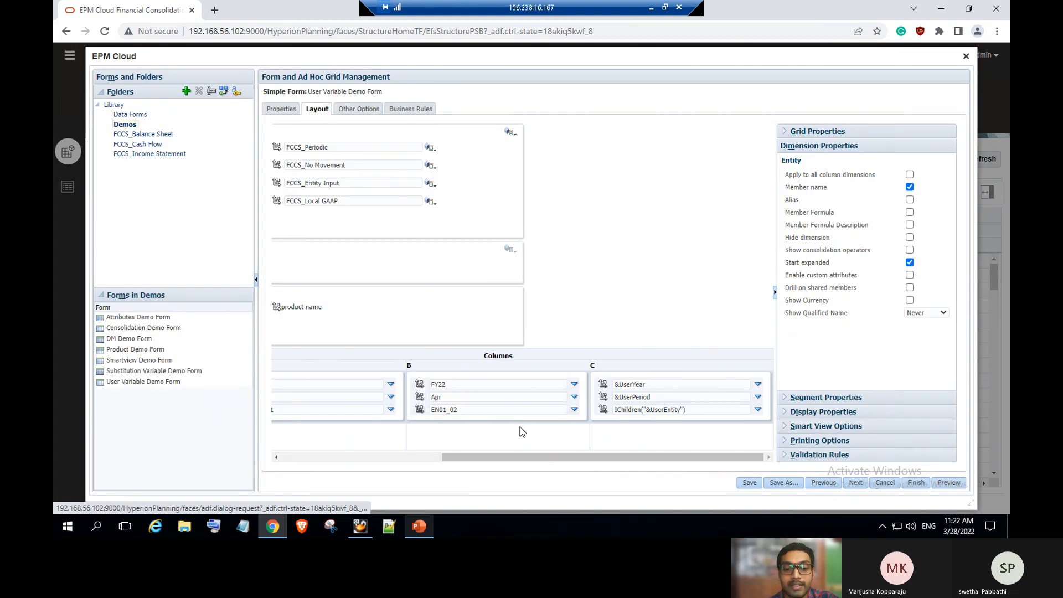
left_click(419, 526)
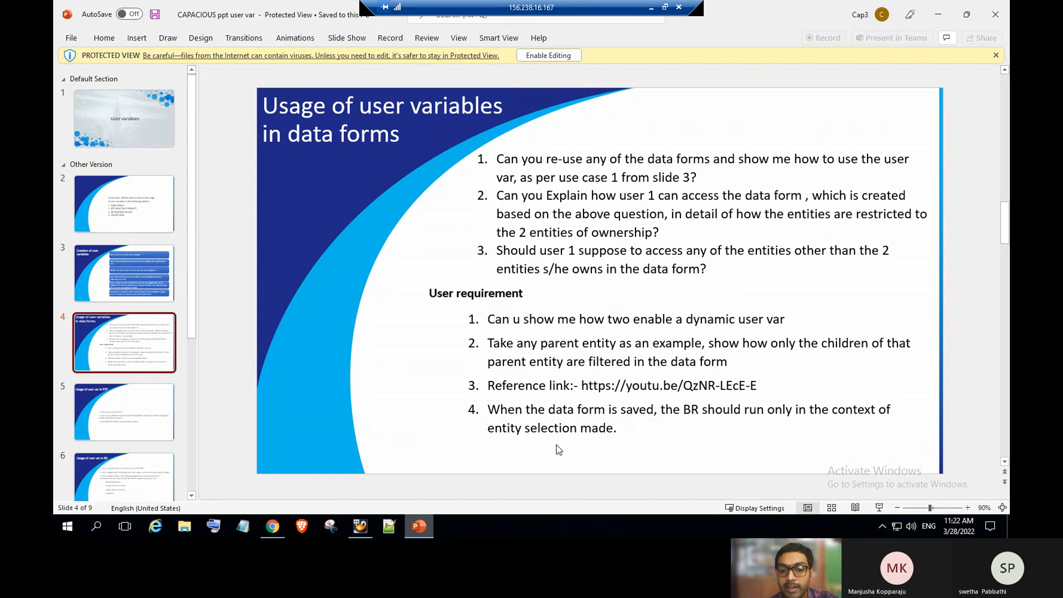
left_click(274, 526)
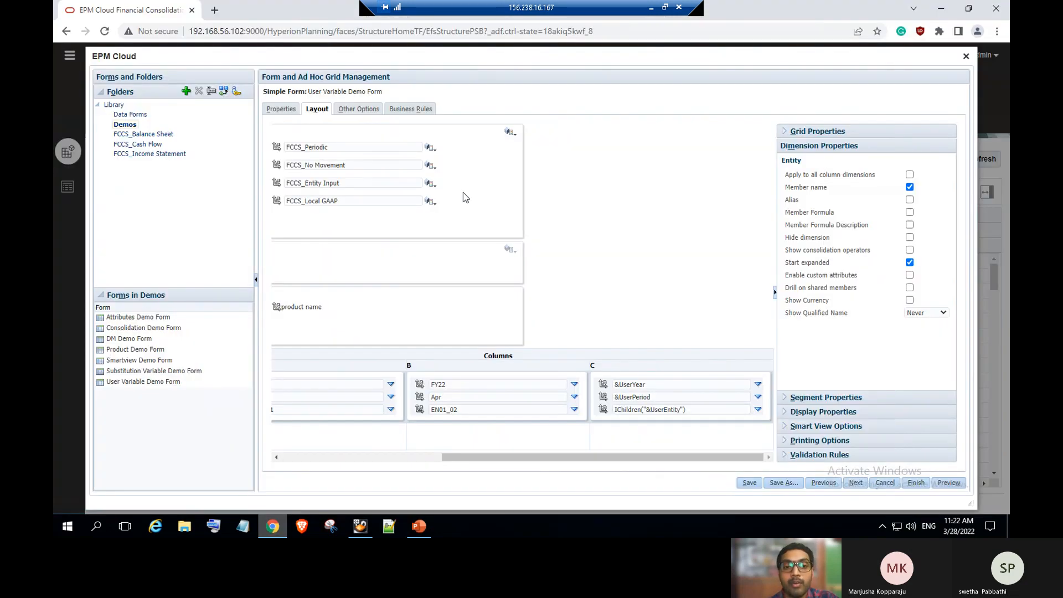
In the form's business rules, toggle Use Members on Form off and on again for Consolidate and Translate, and save and finish the form.
left_click(412, 109)
left_click(387, 206)
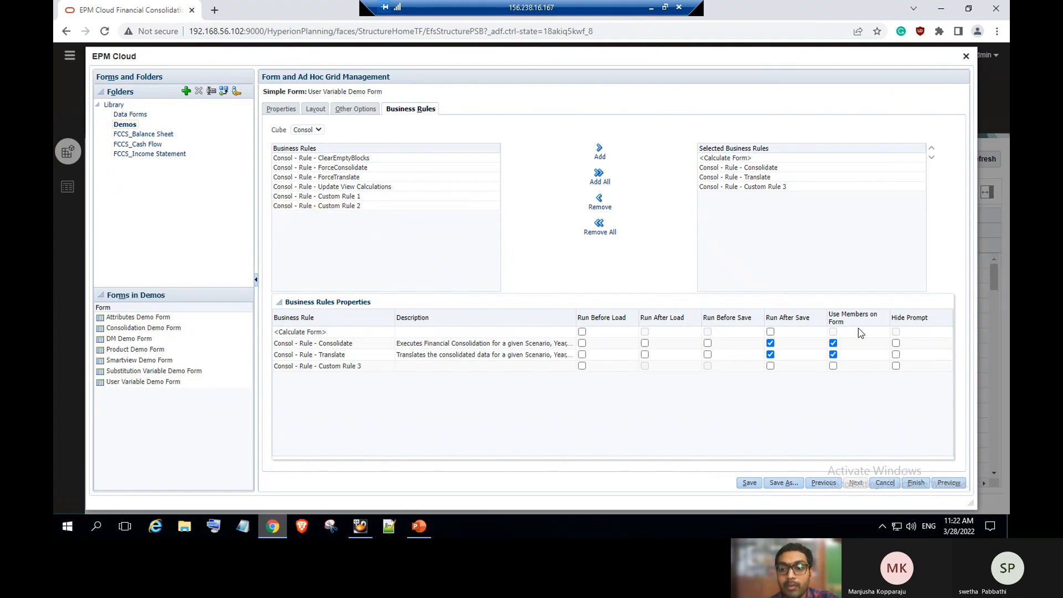
left_click(834, 344)
left_click(833, 354)
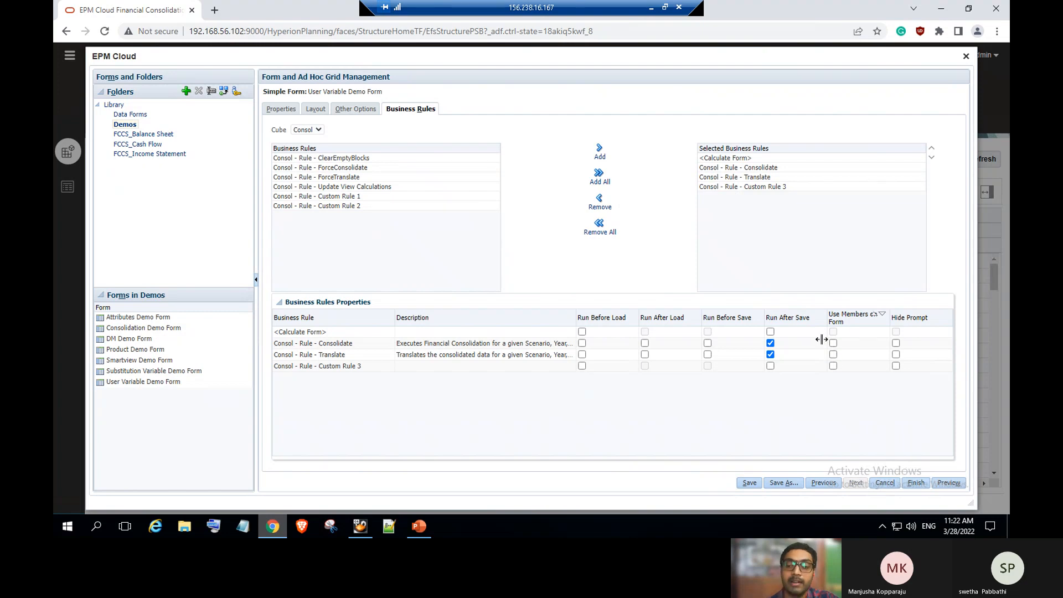
left_click(834, 343)
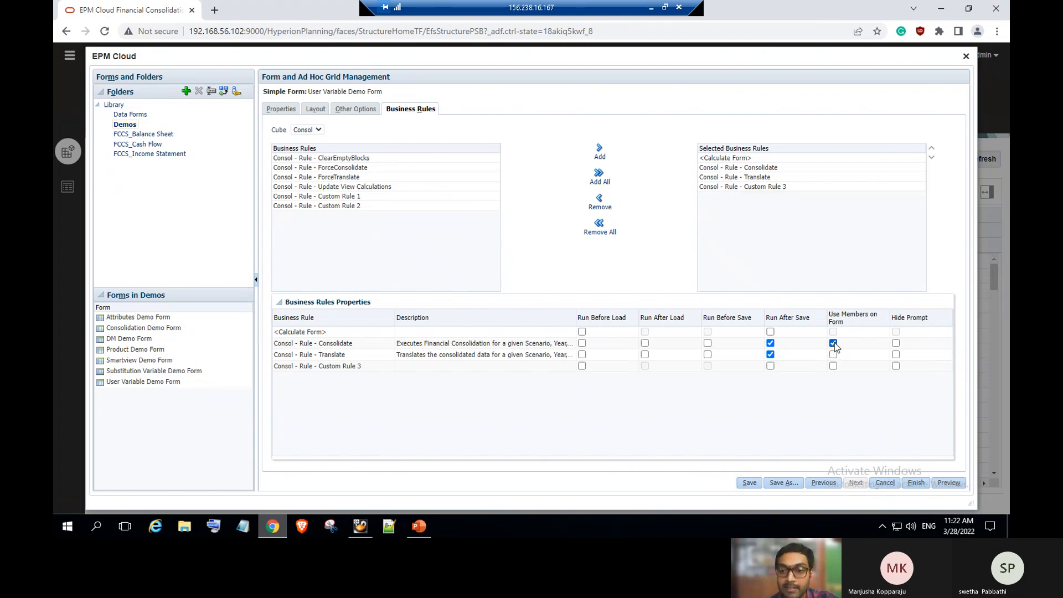
left_click(833, 355)
left_click(749, 483)
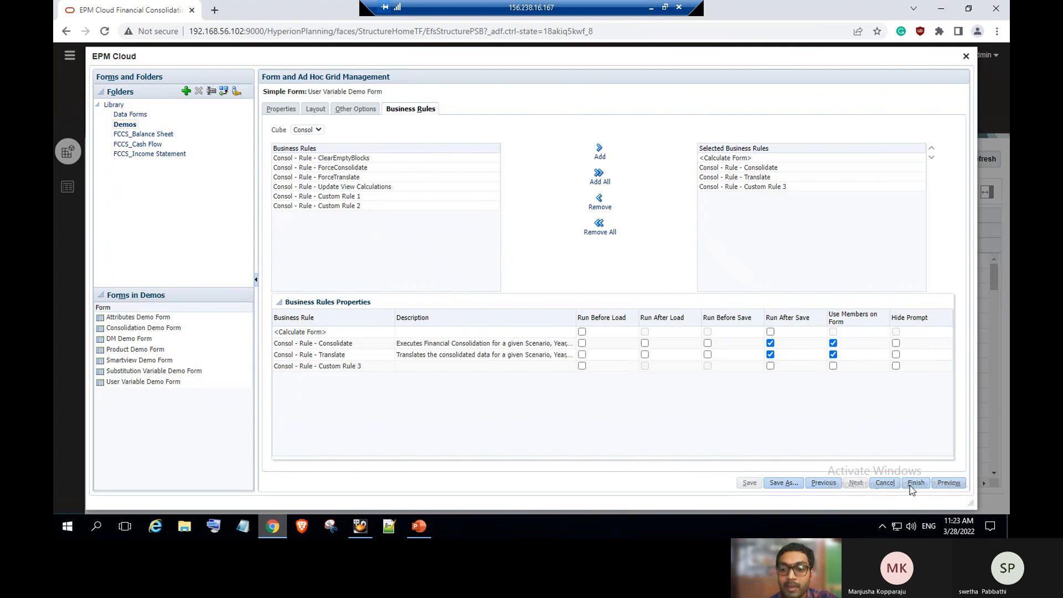
left_click(917, 483)
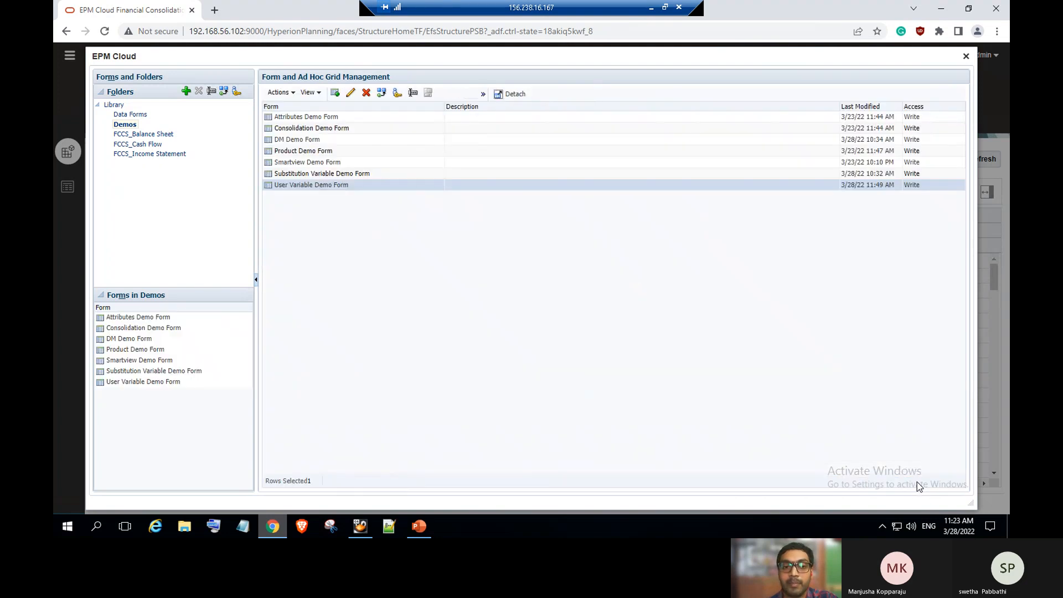
Switch to PowerPoint, read the "Usage of user var in RTP" slide, and return to Chrome.
left_click(418, 530)
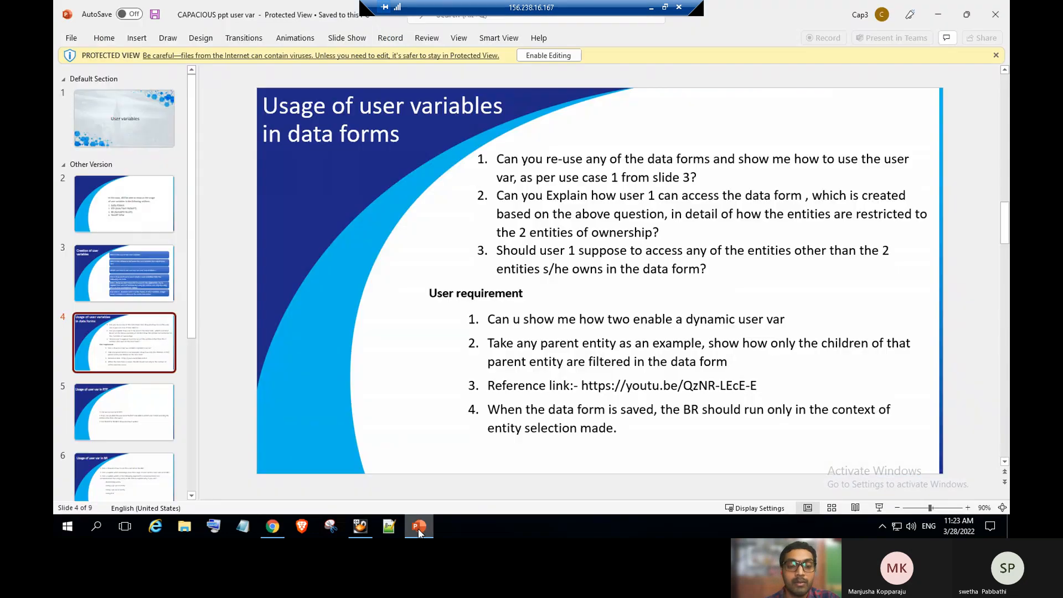
left_click(147, 403)
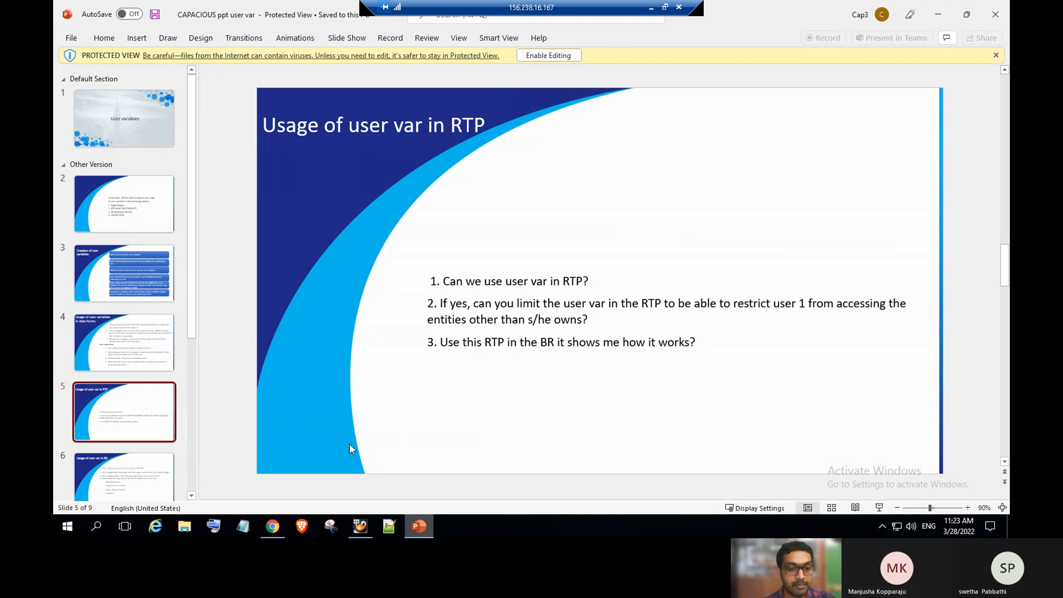
left_click(273, 526)
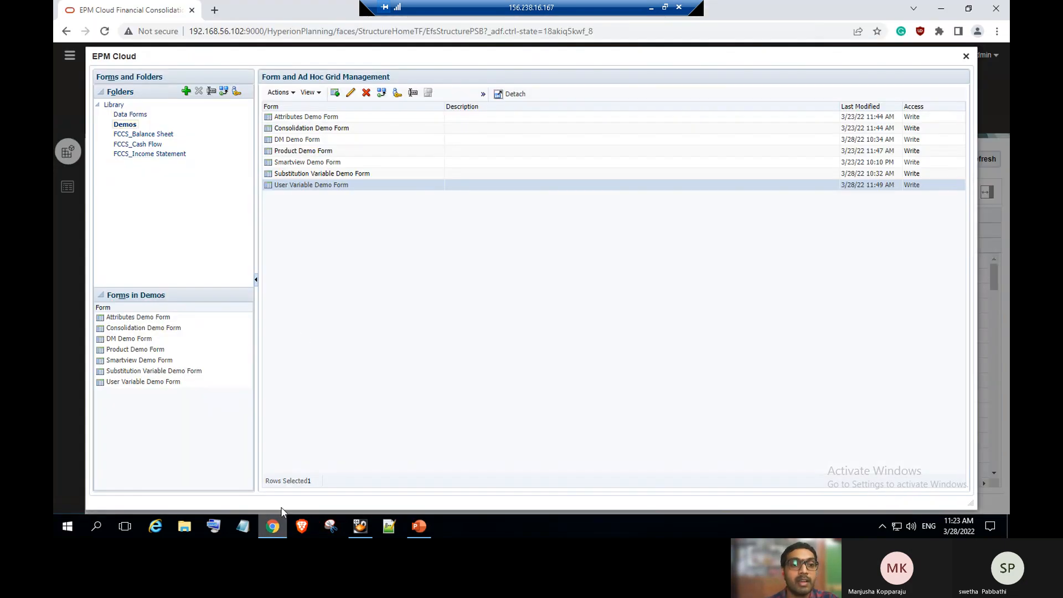
Close the form manager and open the Rules area in a maximized Calculation Manager window.
left_click(967, 55)
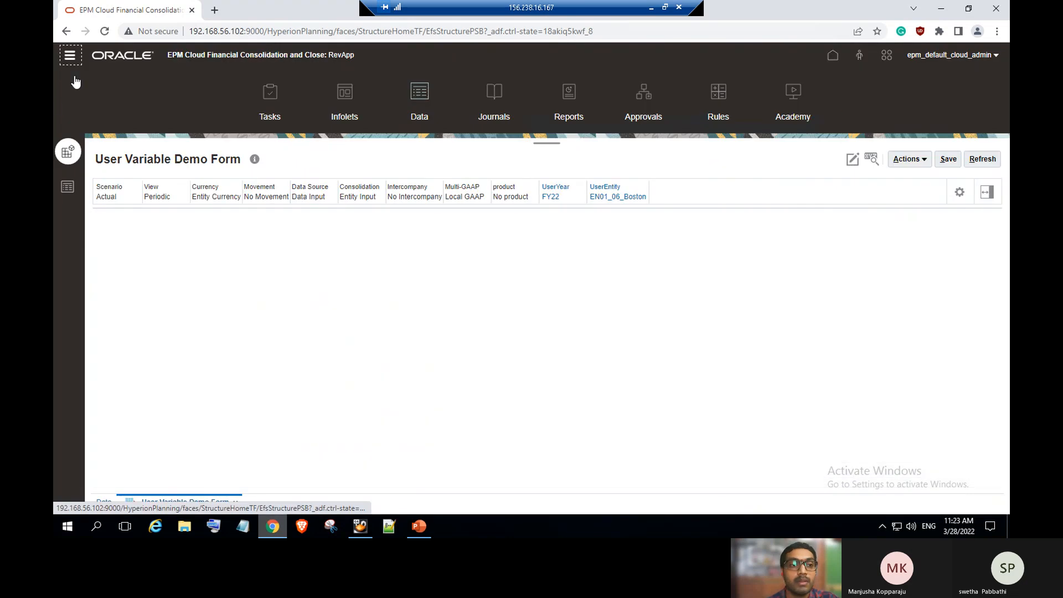
left_click(71, 54)
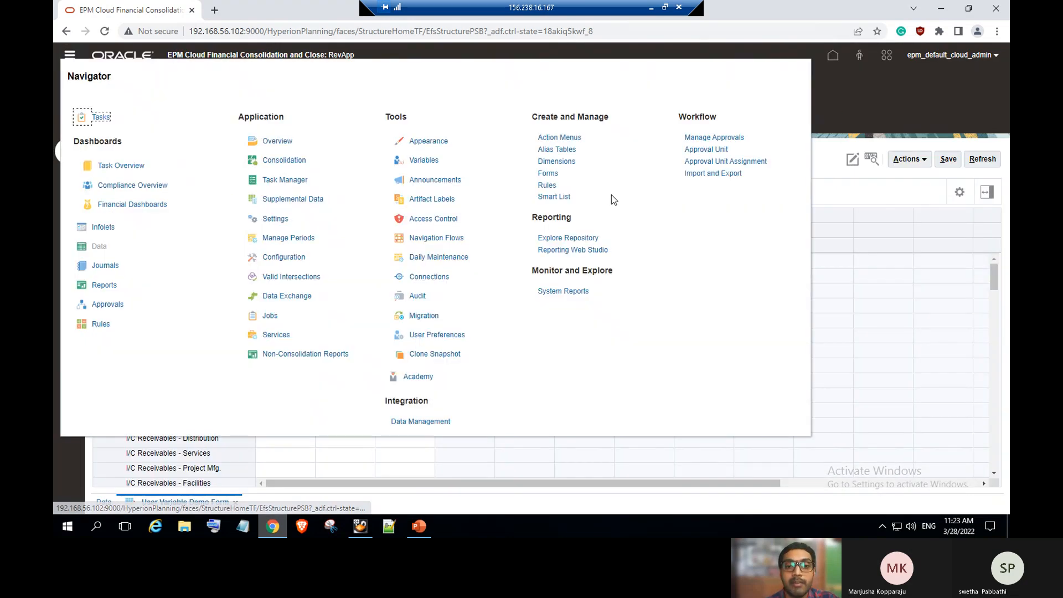
left_click(556, 187)
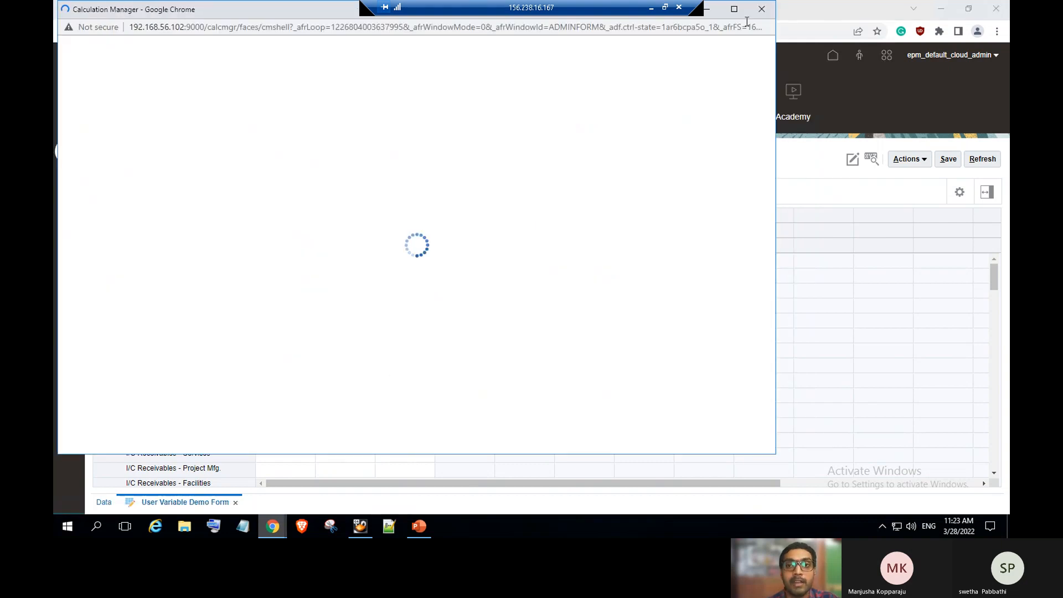
left_click(734, 9)
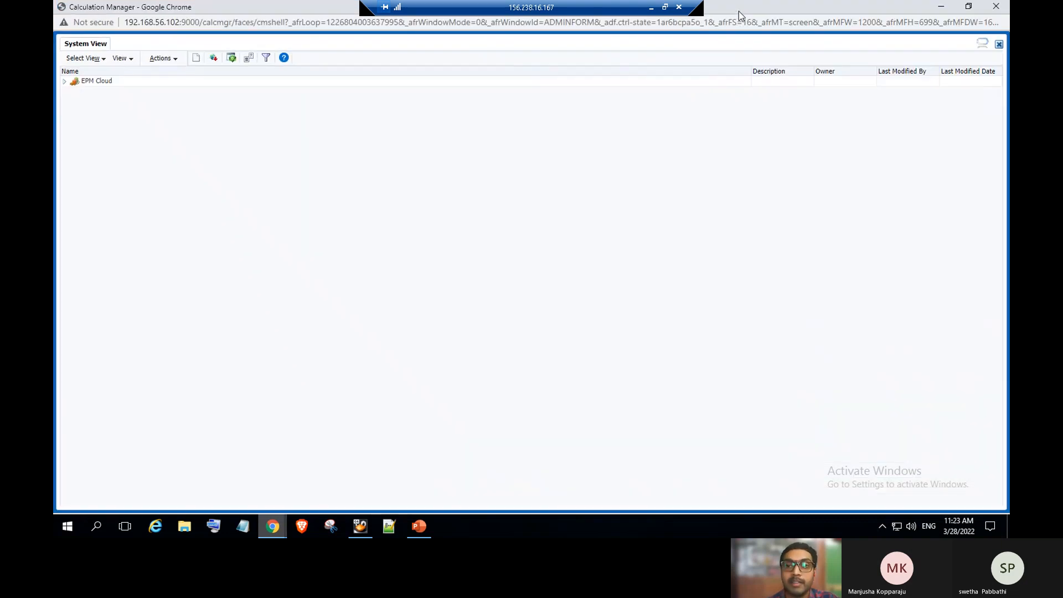
Open the Variable Designer and display the replacement variables in the Global scope of EPM Cloud.
left_click(164, 57)
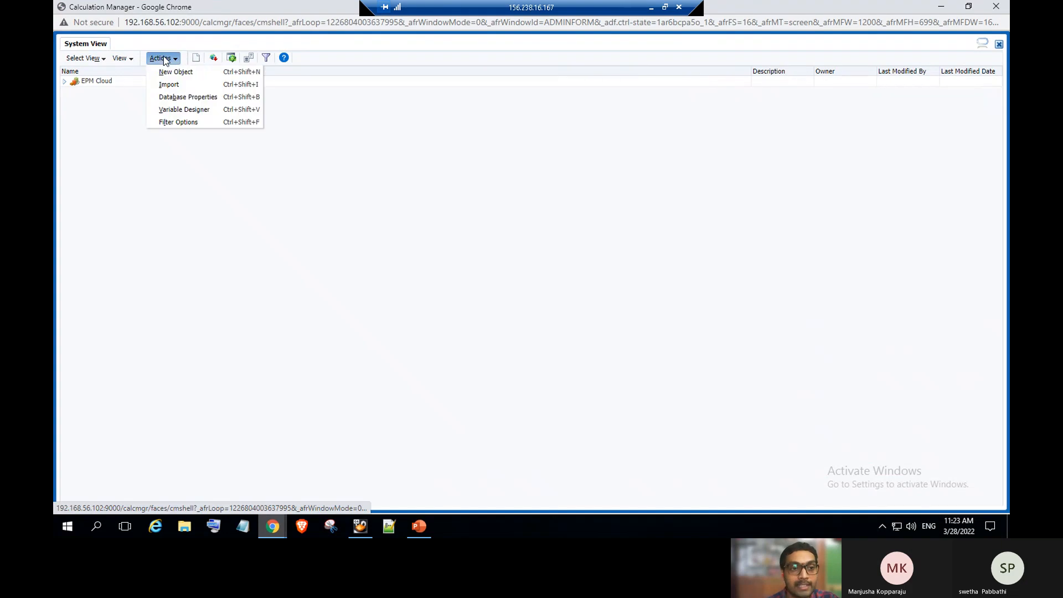
left_click(183, 110)
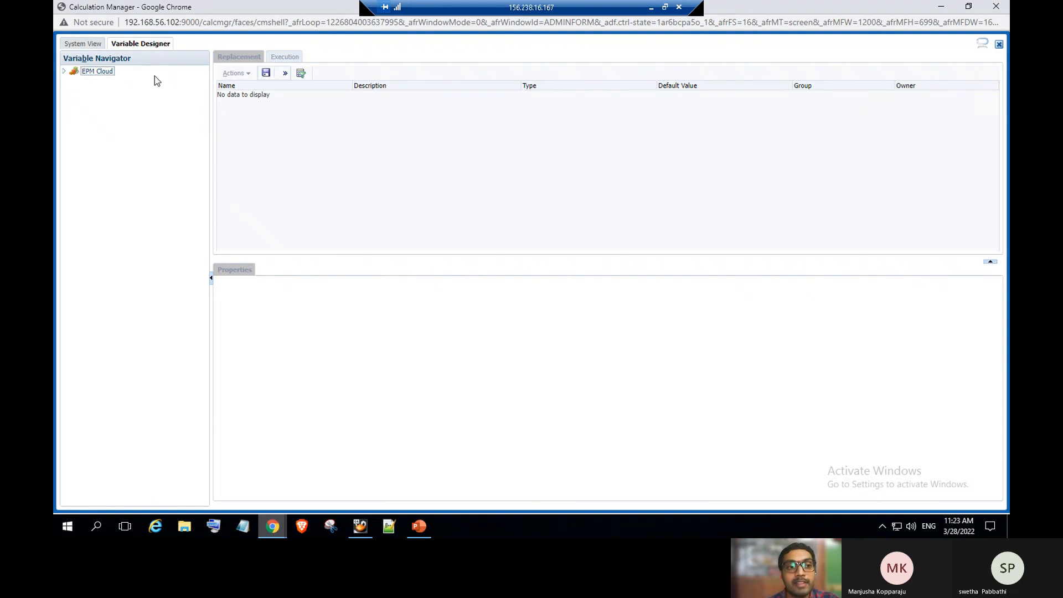
left_click(65, 74)
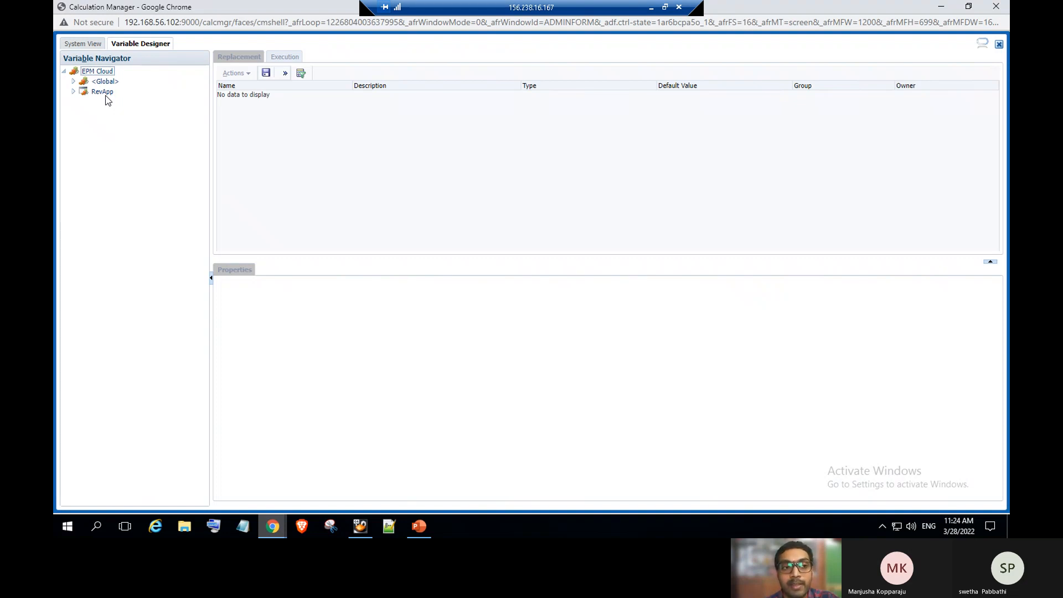
left_click(111, 82)
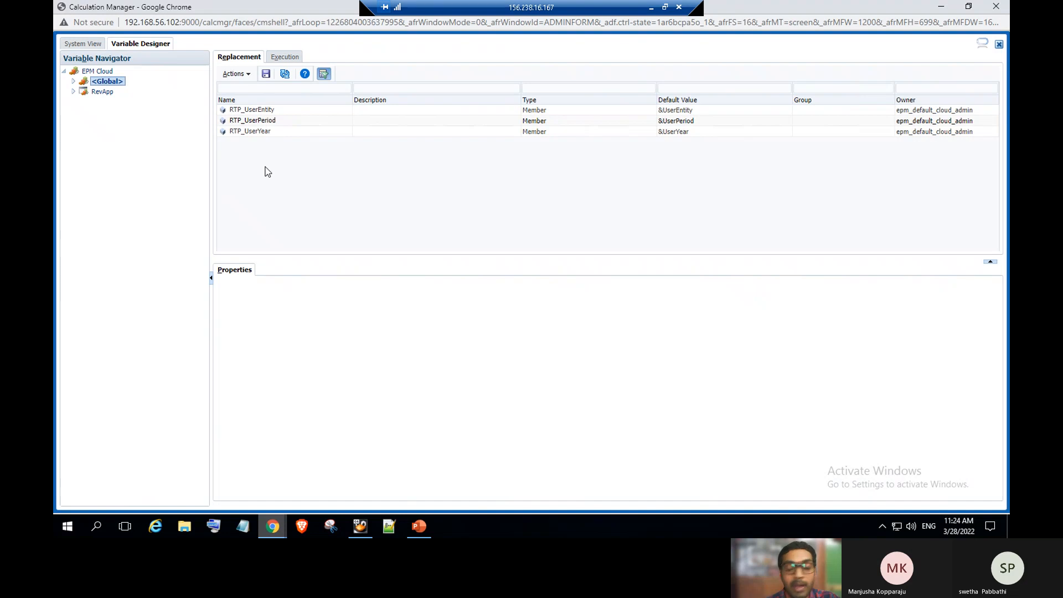
Start a new global replacement variable and name it RTP_UserEntity.
left_click(245, 76)
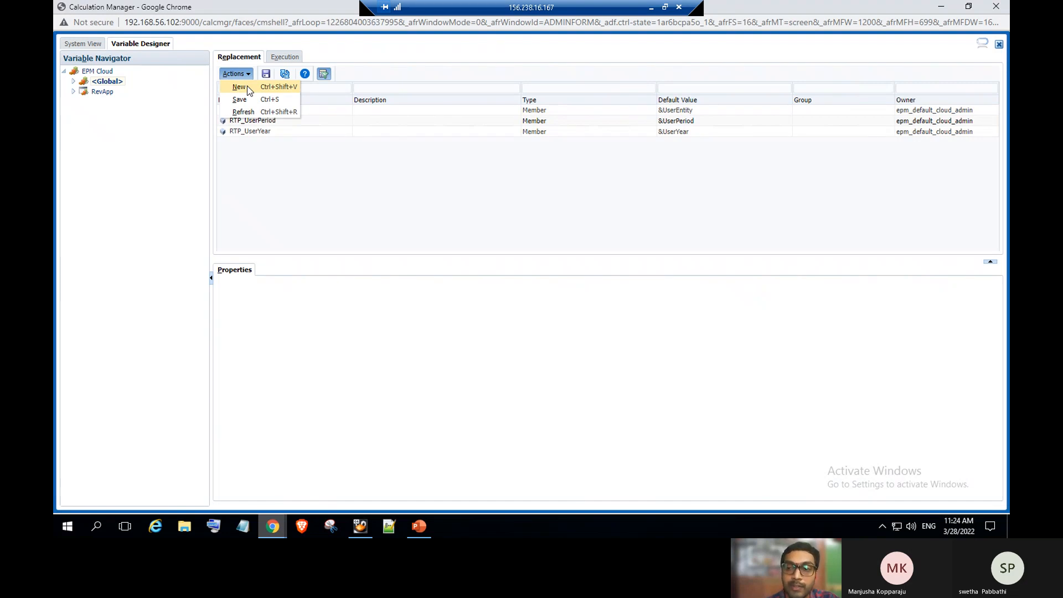
left_click(239, 87)
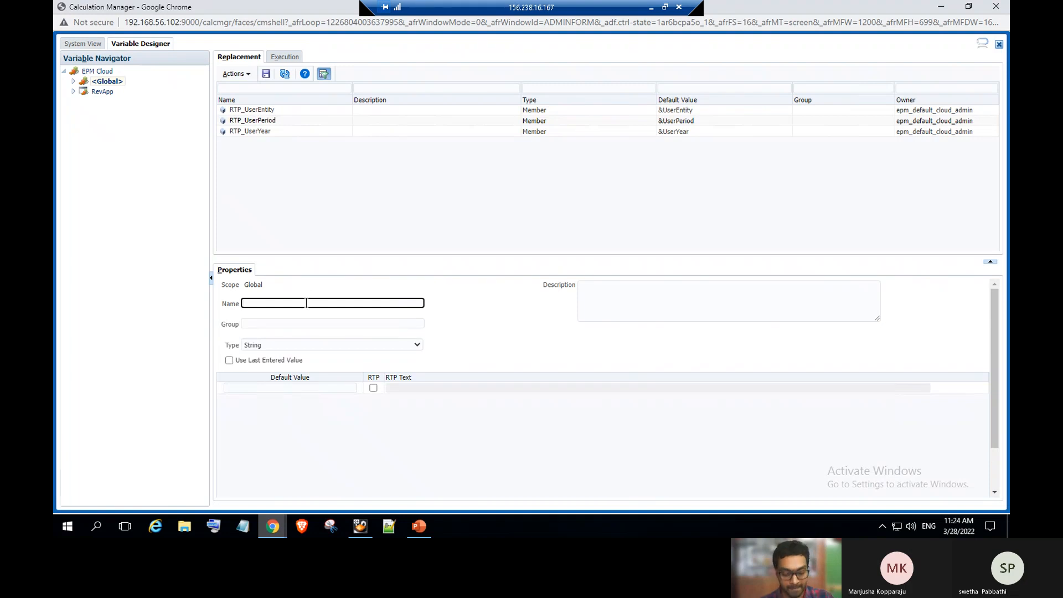
type("R")
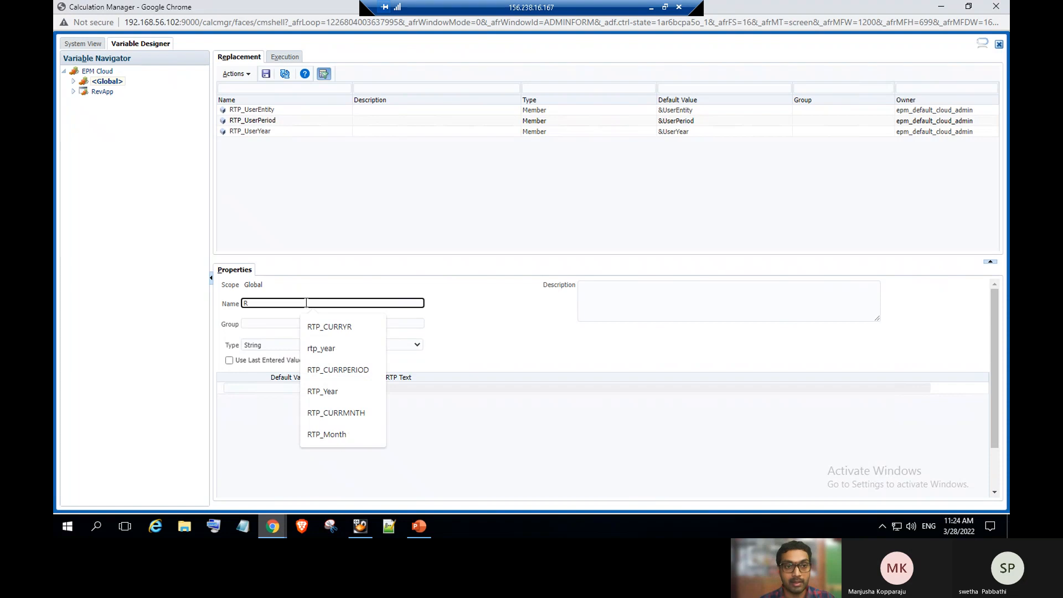
type("TP_User")
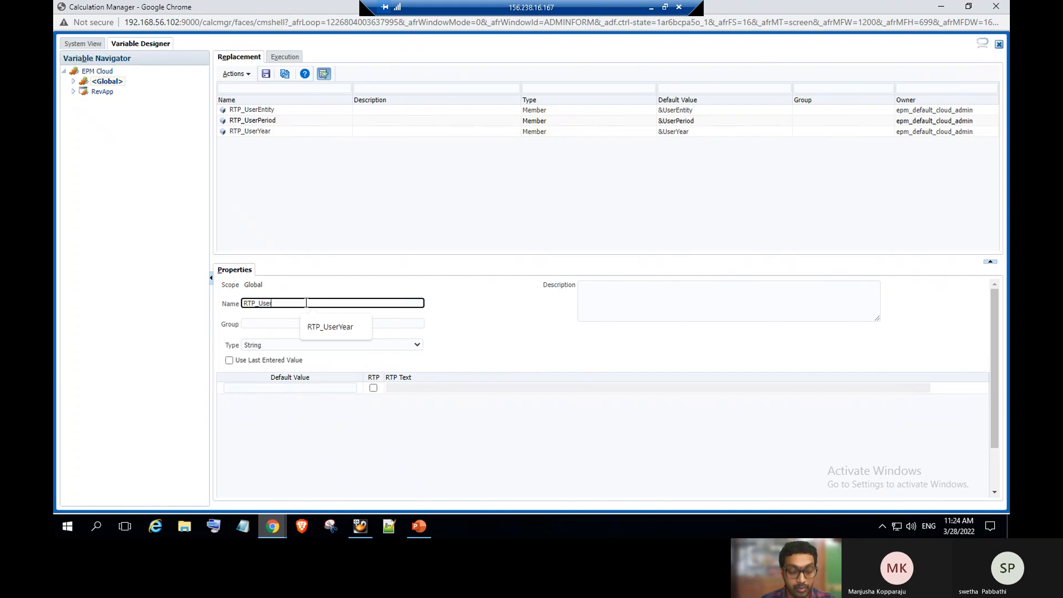
type("Entity")
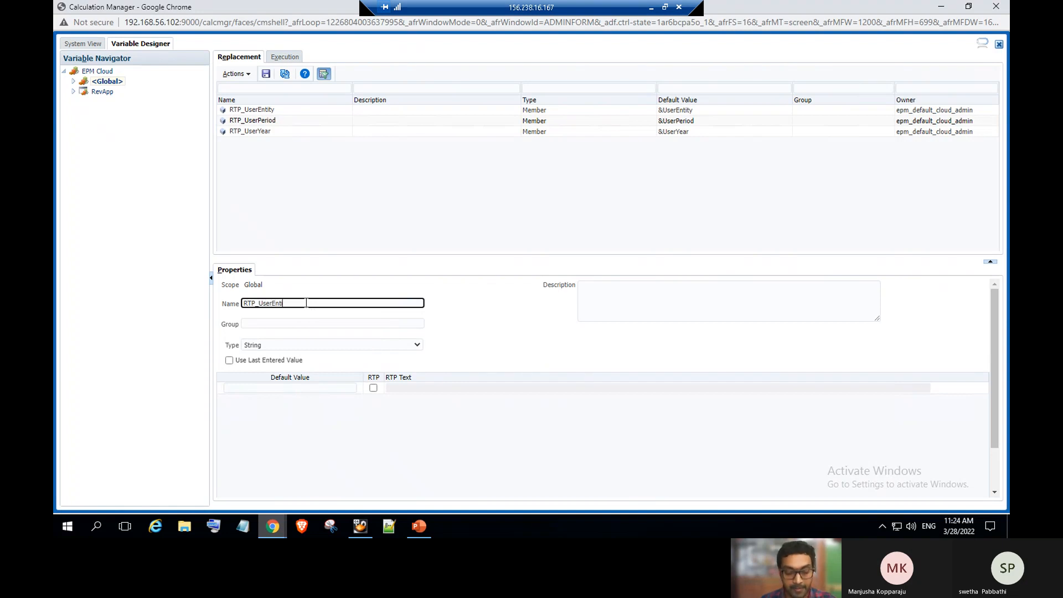
Set the variable's type to Member with dimension type Entity, and enable it as a runtime prompt (RTP).
left_click(303, 348)
left_click(297, 398)
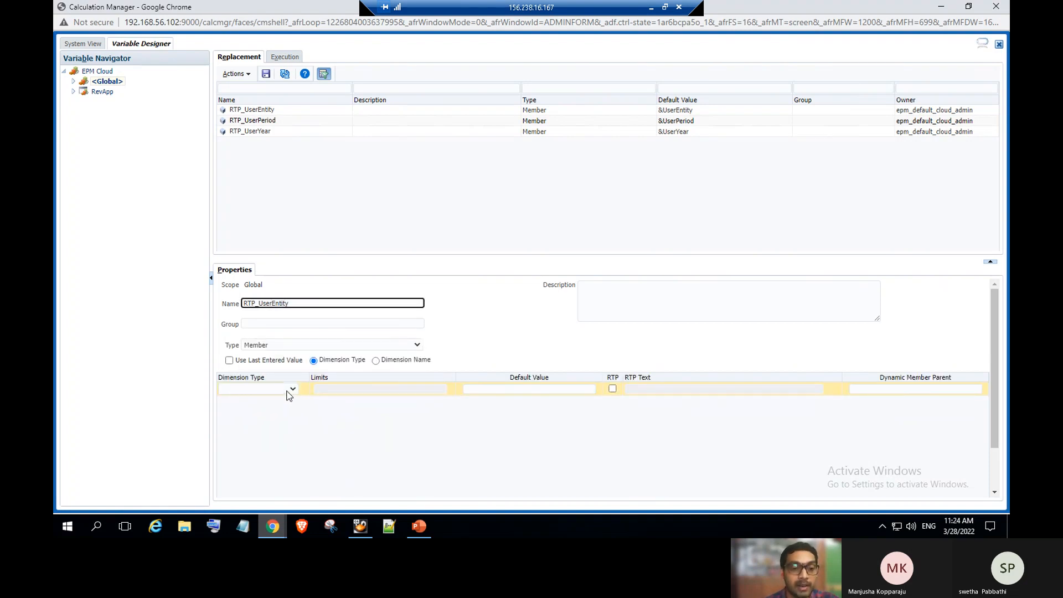
left_click(289, 394)
left_click(265, 426)
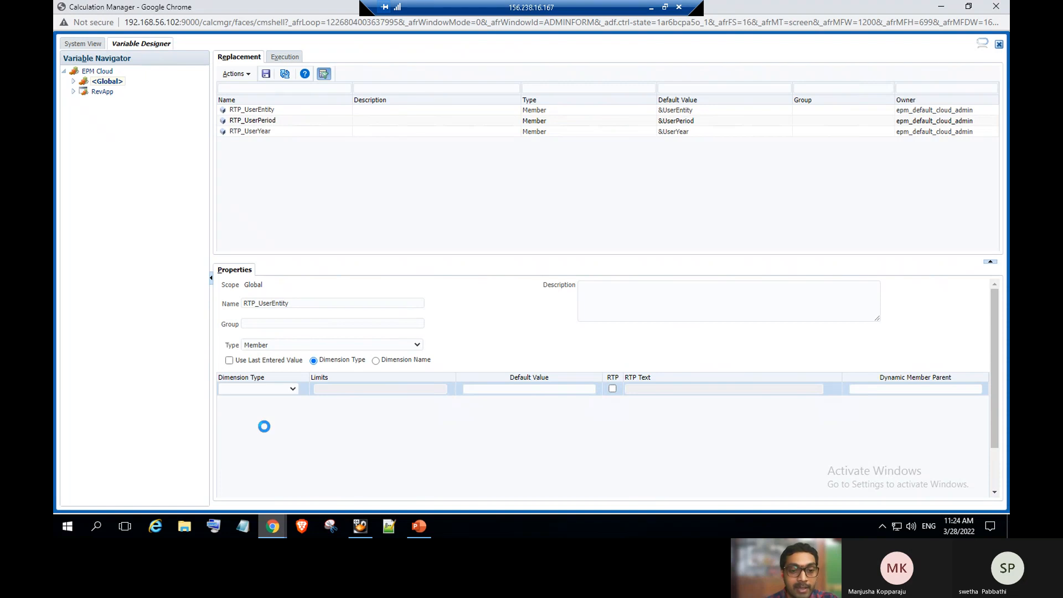
left_click(613, 388)
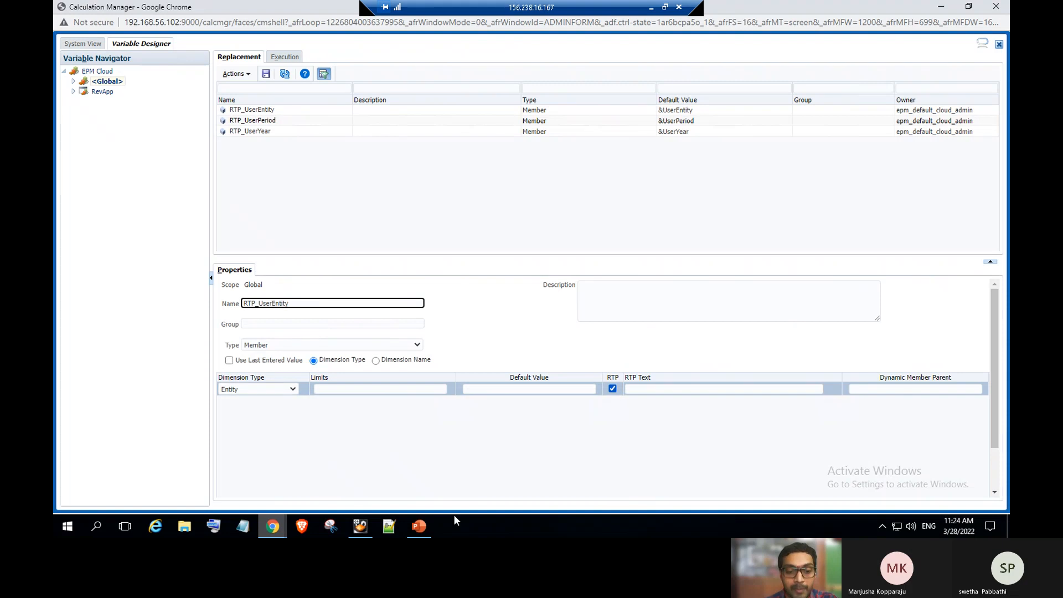
Switch to PowerPoint, reread the "Usage of user var in RTP" questions, and return to the Calculation Manager window.
left_click(419, 526)
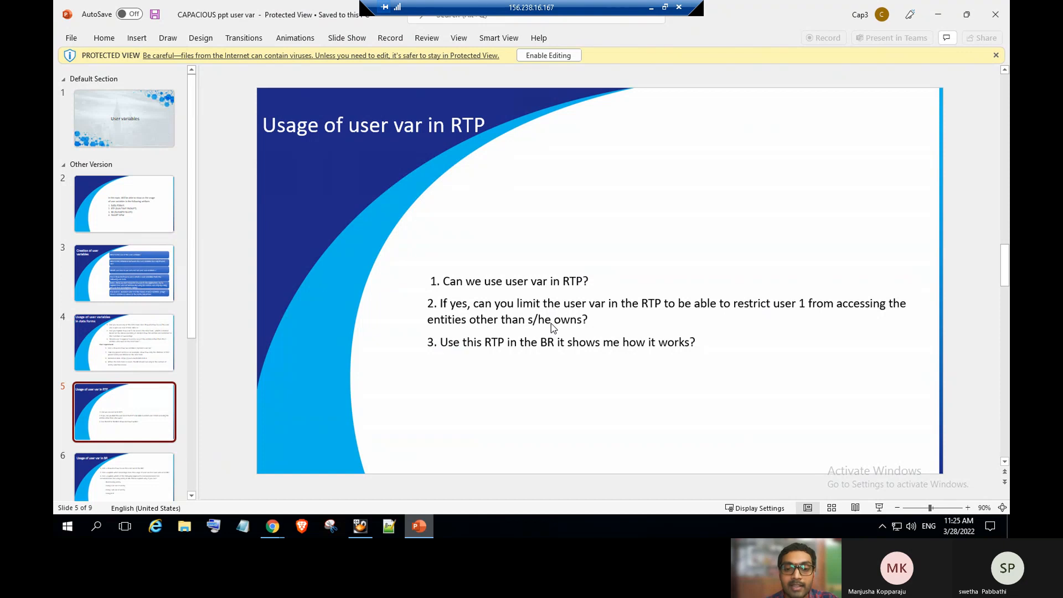
left_click(276, 527)
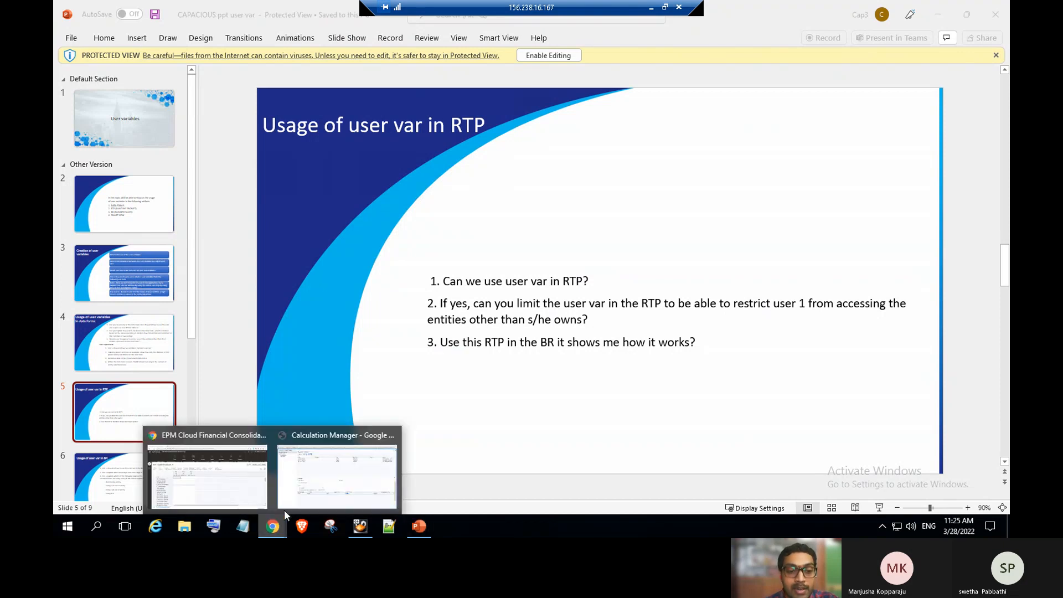
left_click(330, 483)
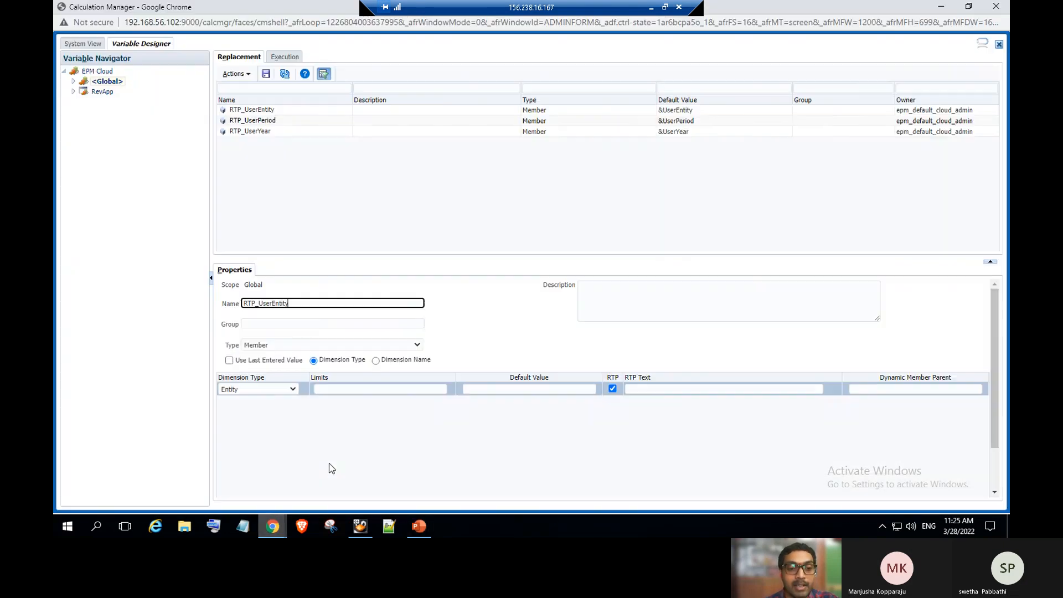
Enter &UserEntity as both the limit and the default value of the Entity variable.
left_click(346, 388)
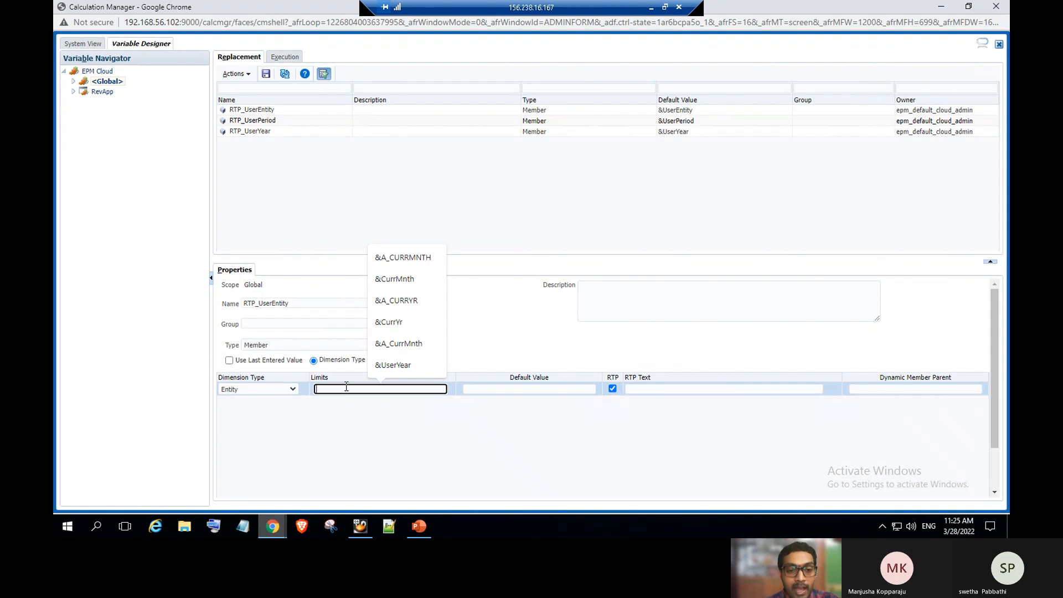
type("&")
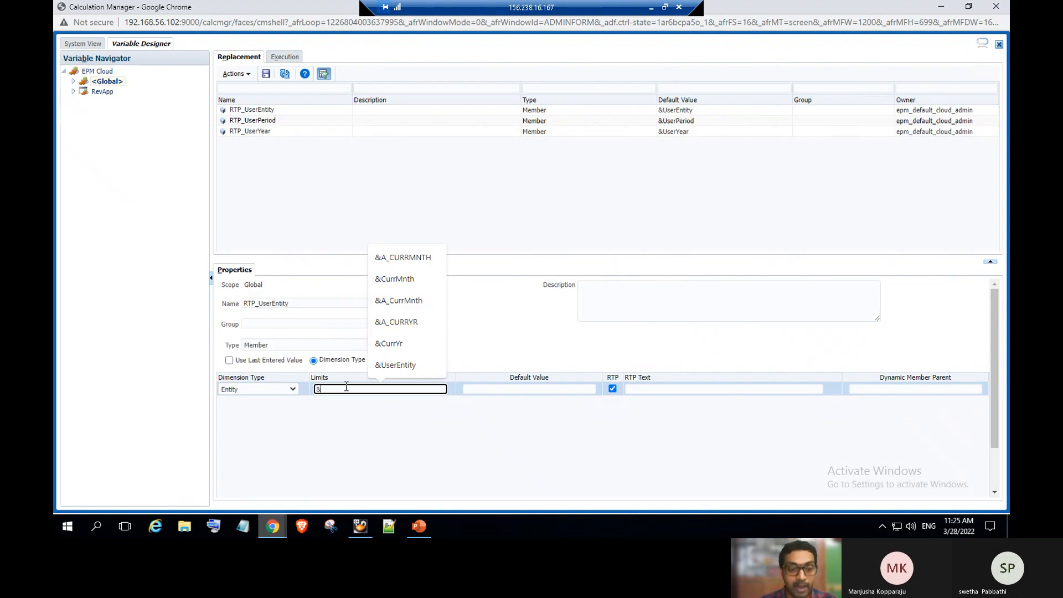
type("UserEntity")
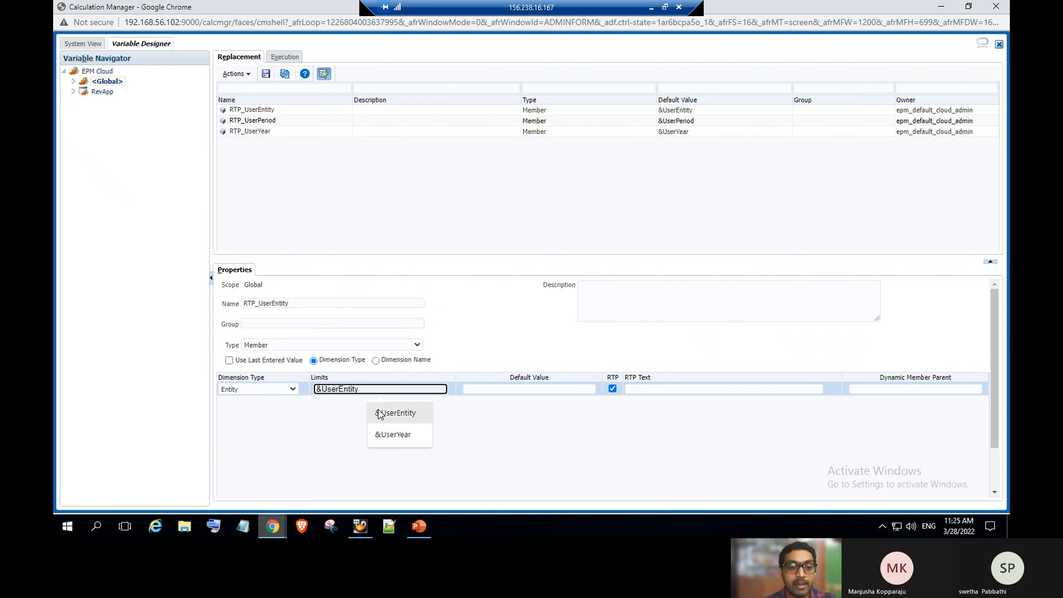
left_click(381, 414)
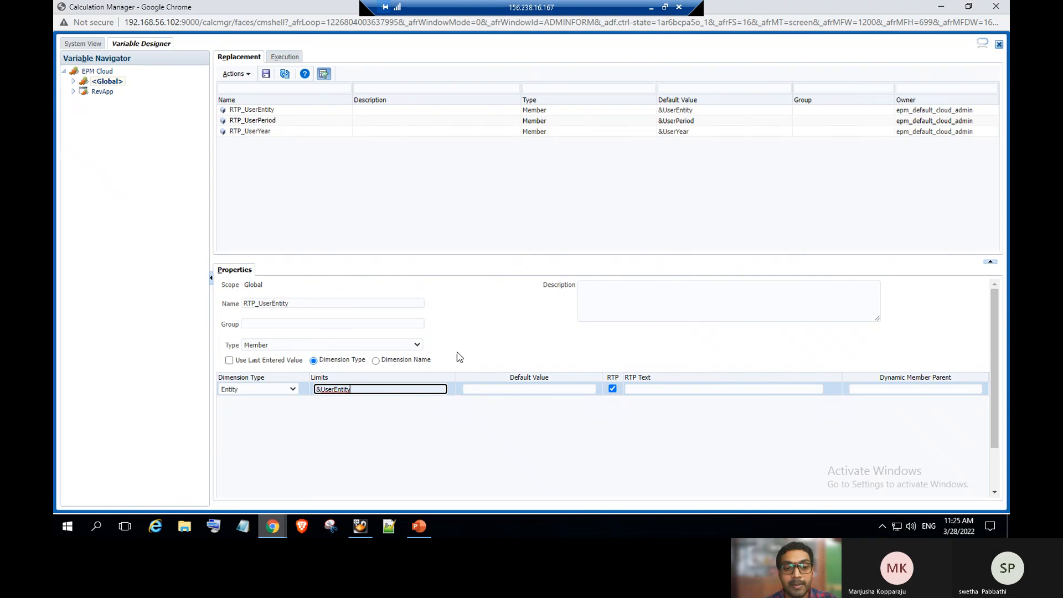
left_click(493, 391)
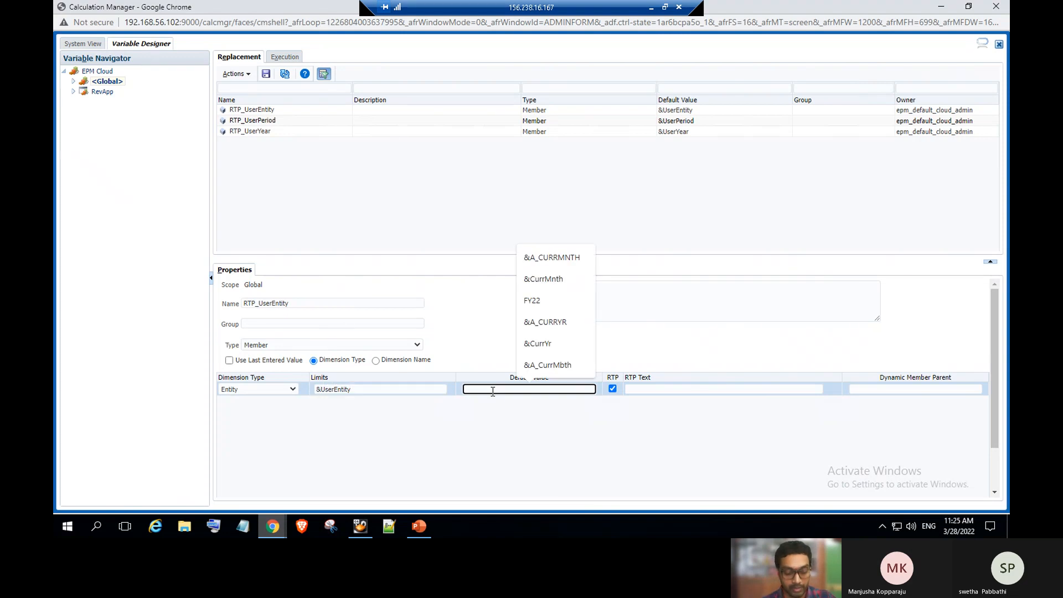
type("&User")
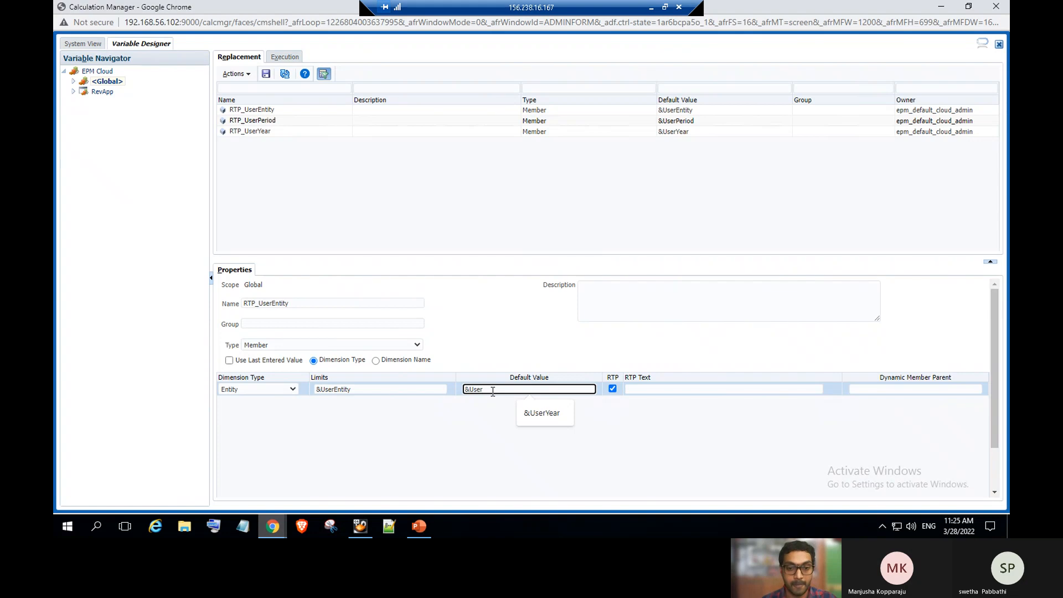
type("En")
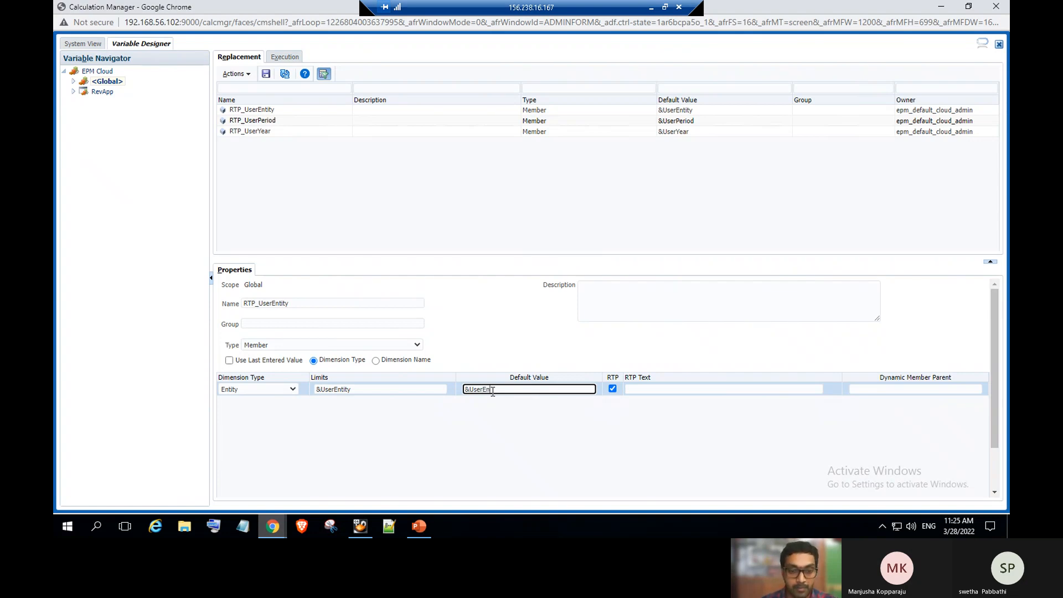
type("tity")
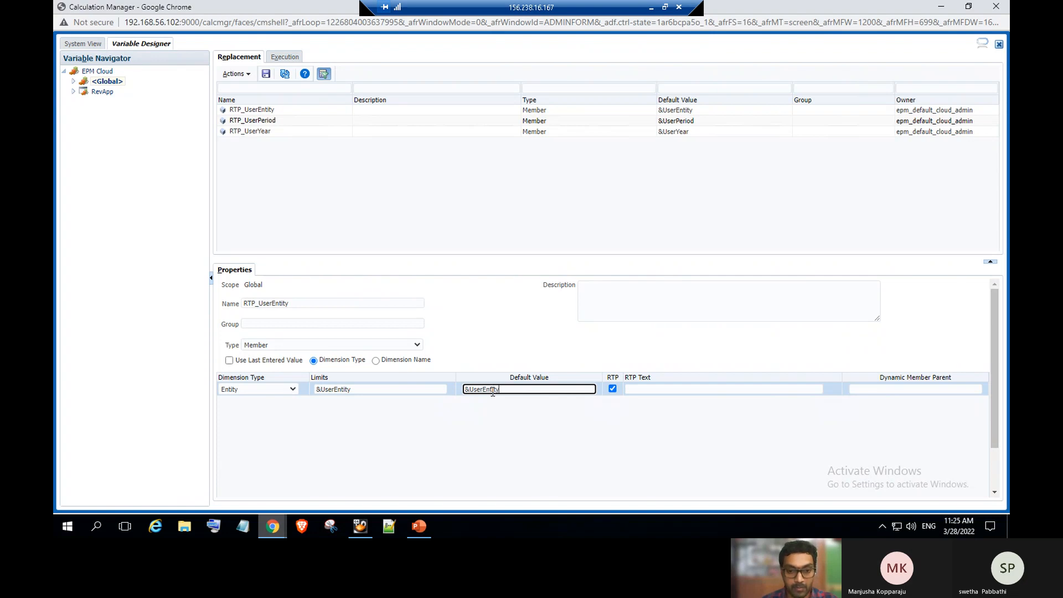
Set the variable's RTP text to "Please Enter the Entity".
left_click(636, 387)
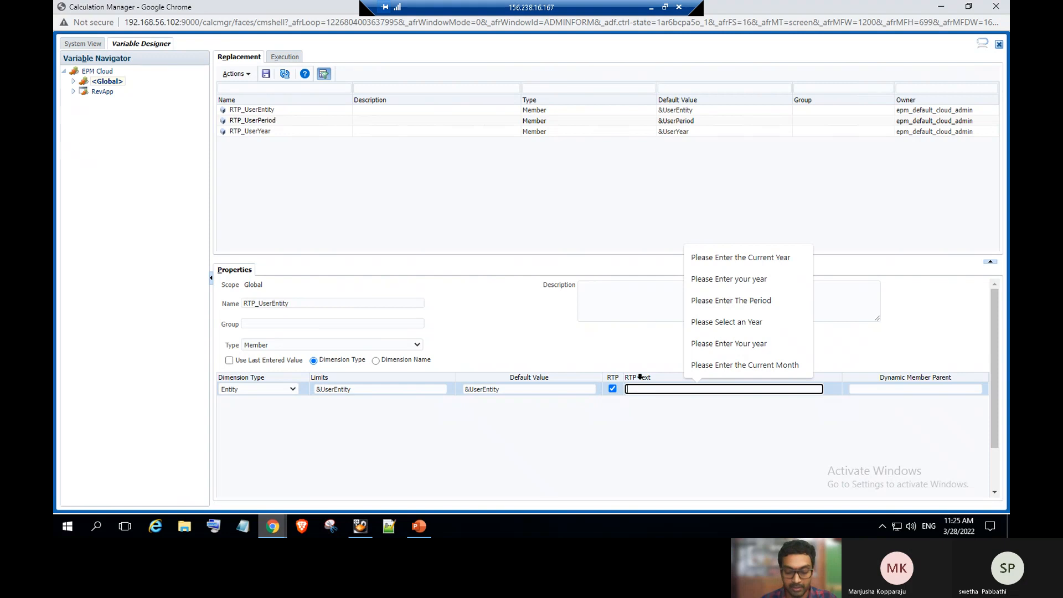
type("P")
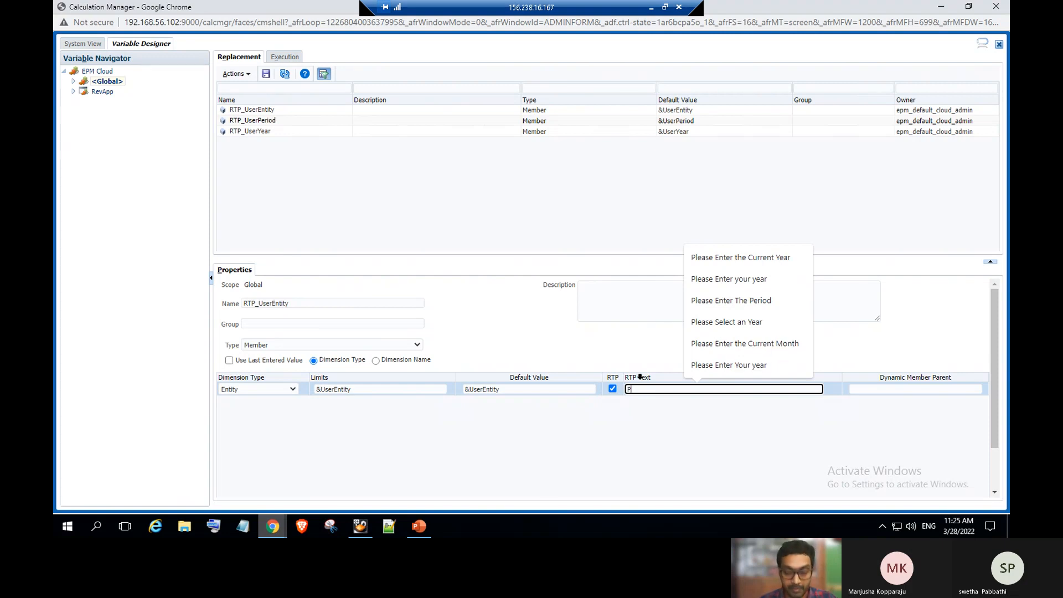
type("lease")
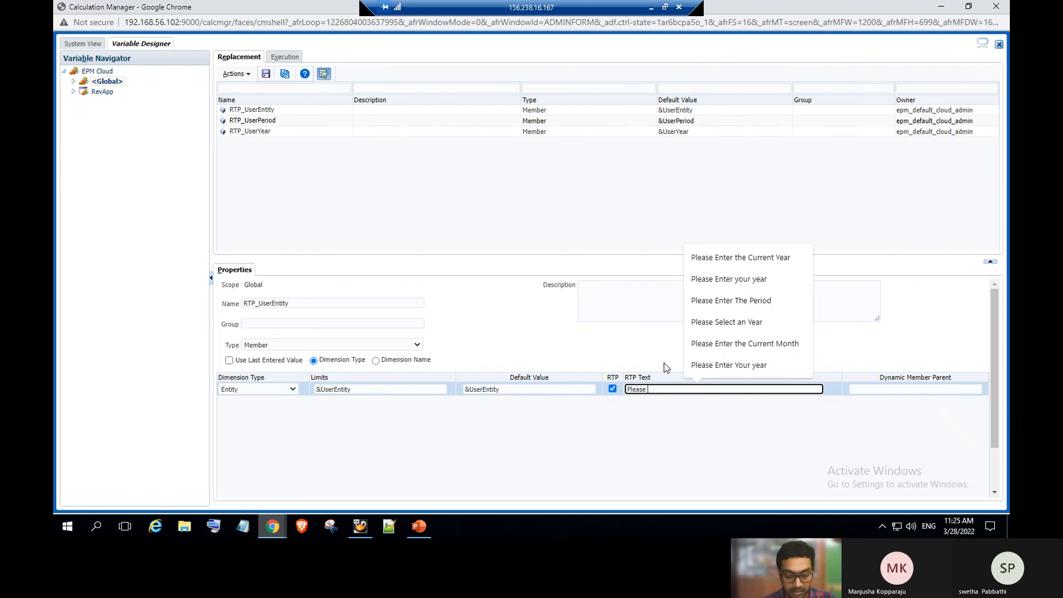
type(" Enter")
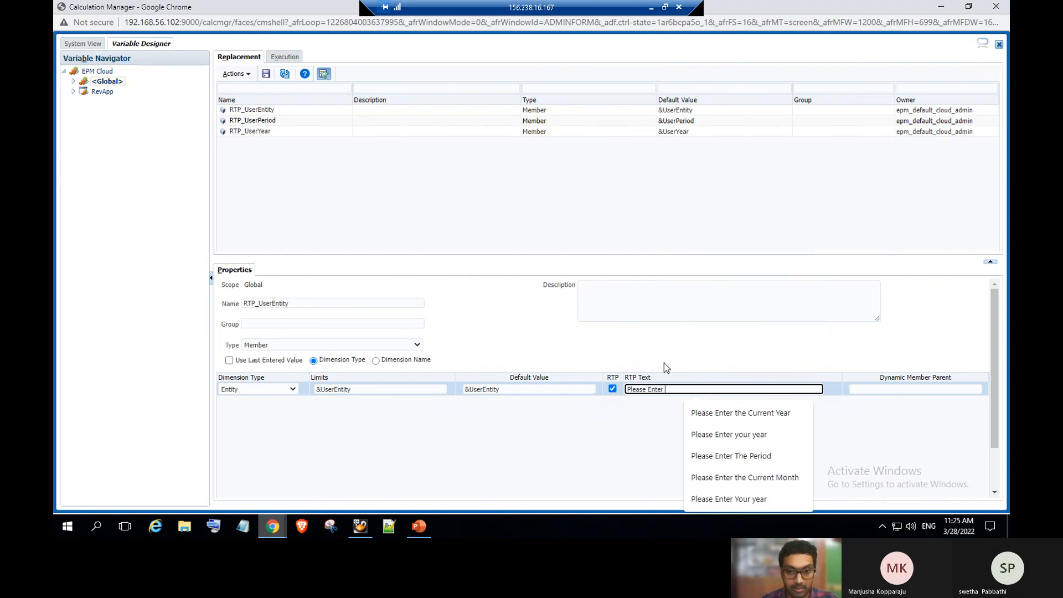
type(" the Entity")
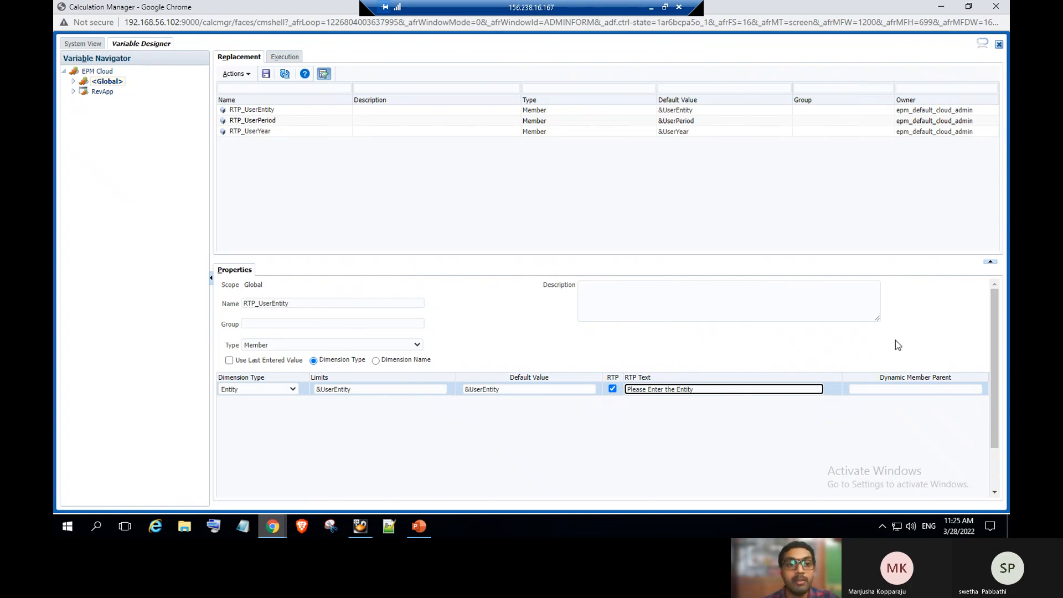
Try to save the new RTP_UserEntity variable, and try again while opening the existing variable of that name.
left_click(266, 75)
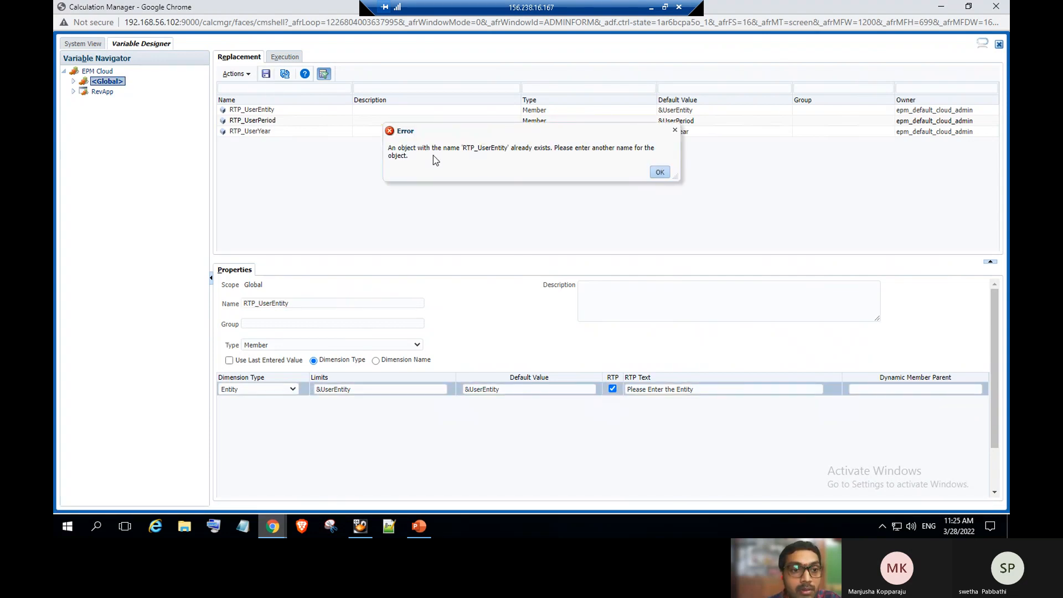
left_click(657, 174)
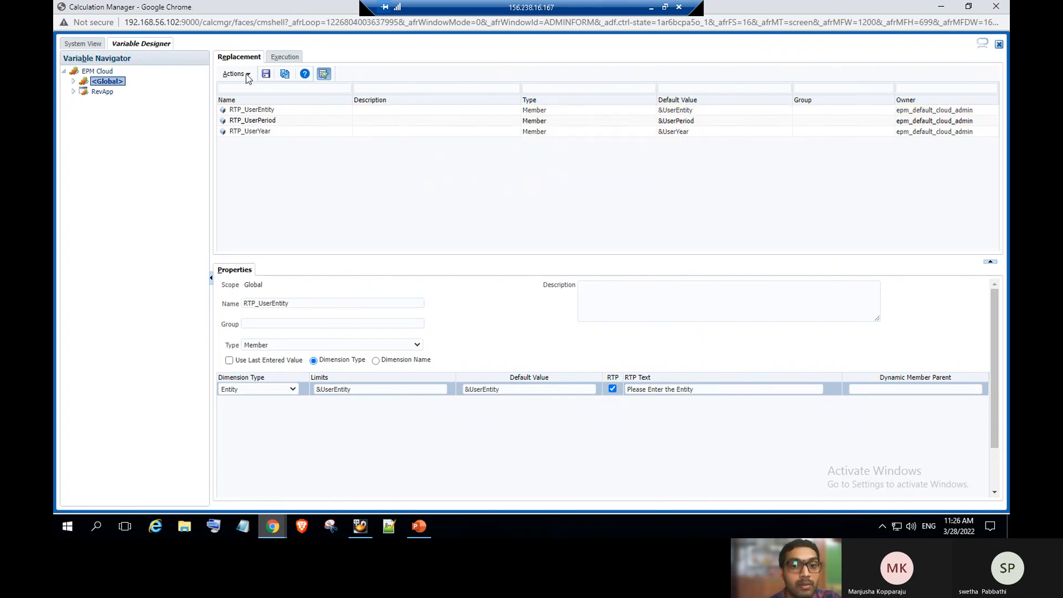
left_click(247, 109)
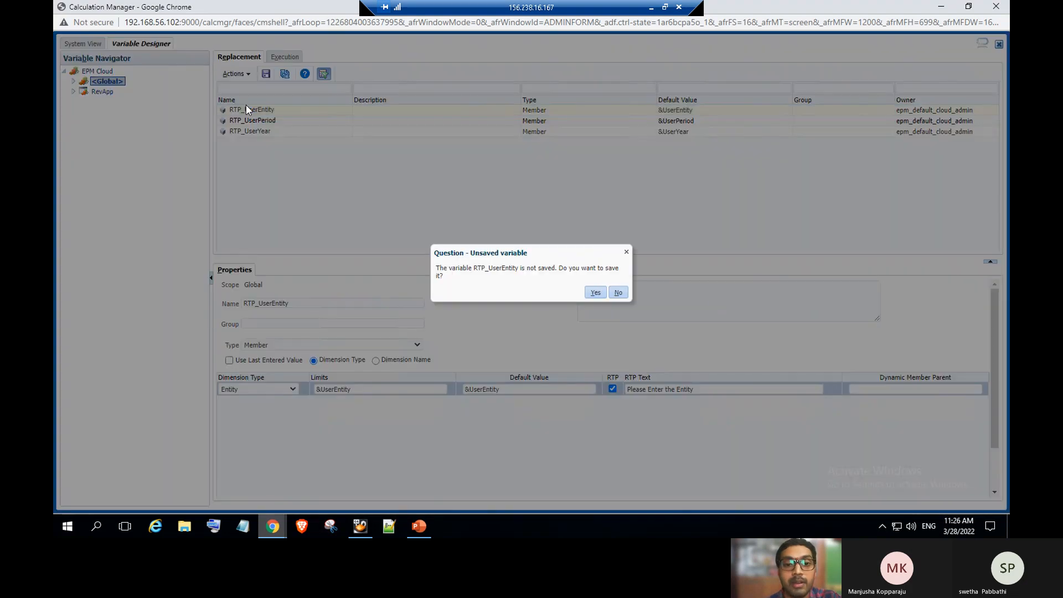
left_click(595, 293)
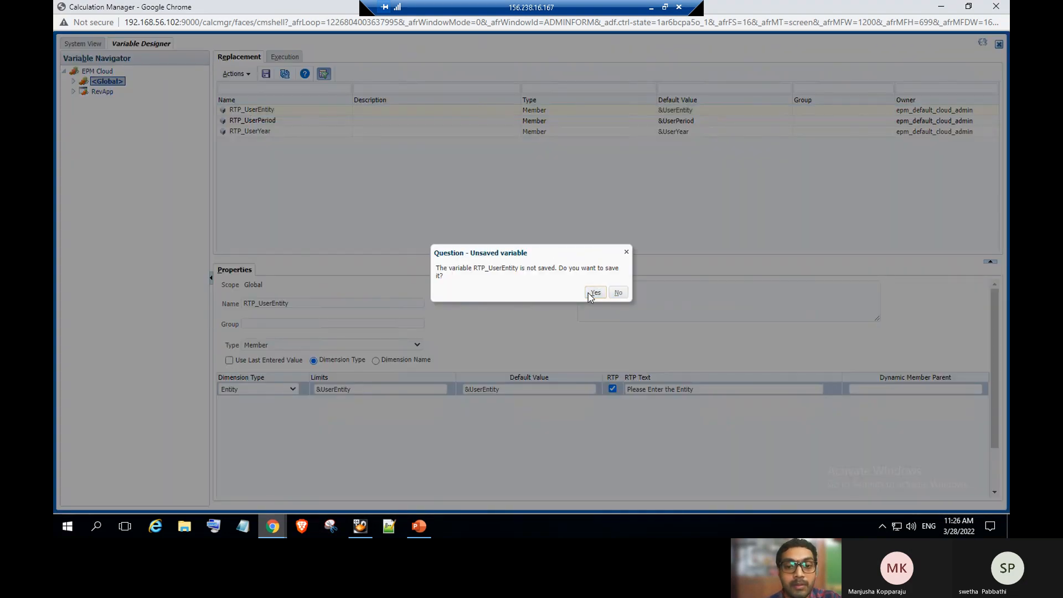
left_click(658, 173)
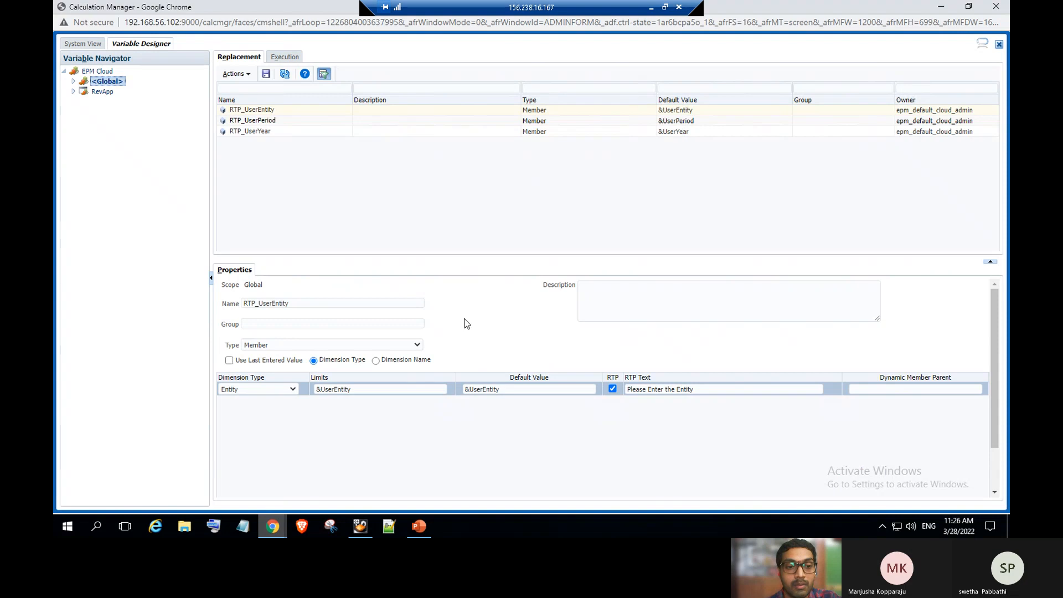
In the System View, expand EPM Cloud, RevApp and Consol down to the Rules list and select Custom Rule 3.
left_click(84, 44)
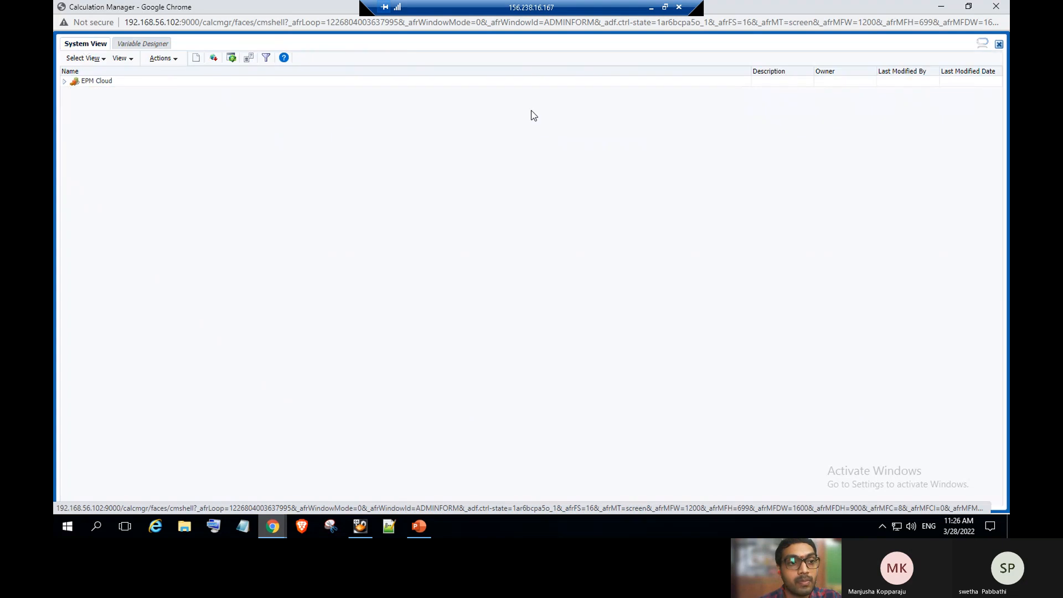
left_click(65, 82)
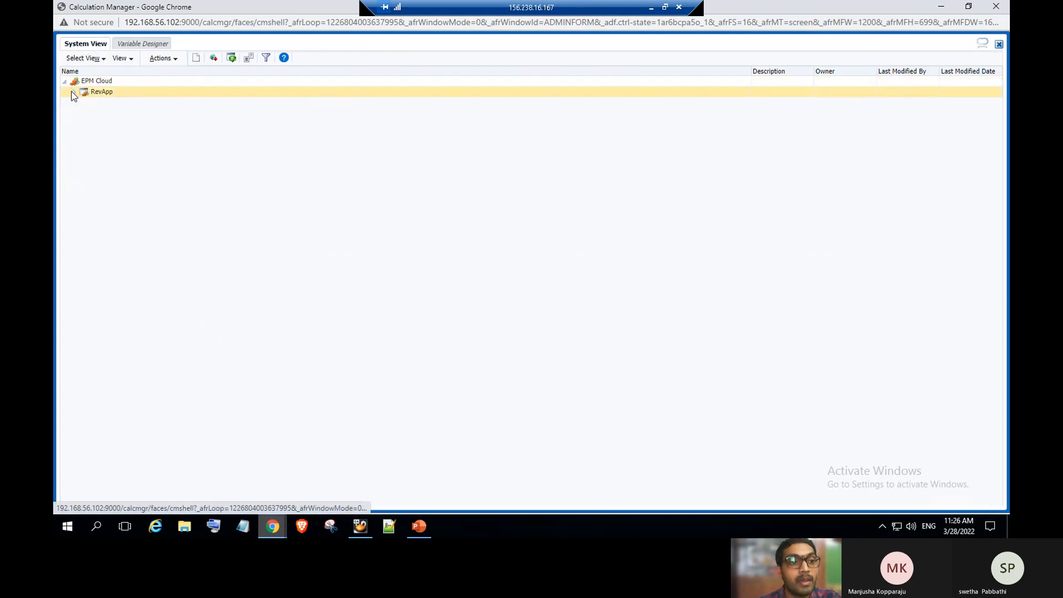
left_click(73, 92)
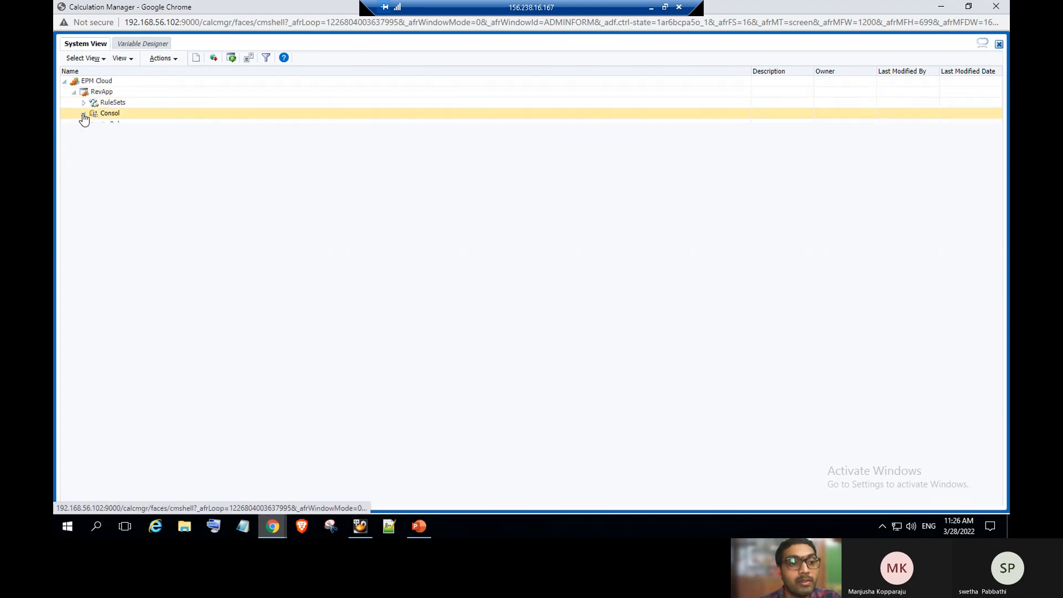
left_click(83, 114)
left_click(93, 124)
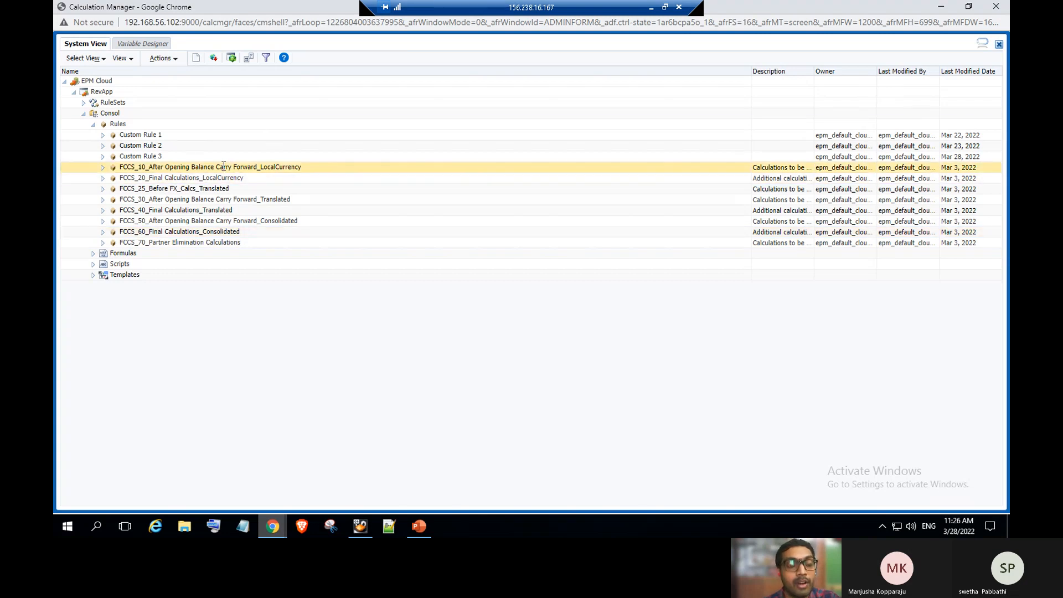
left_click(198, 159)
left_click(160, 59)
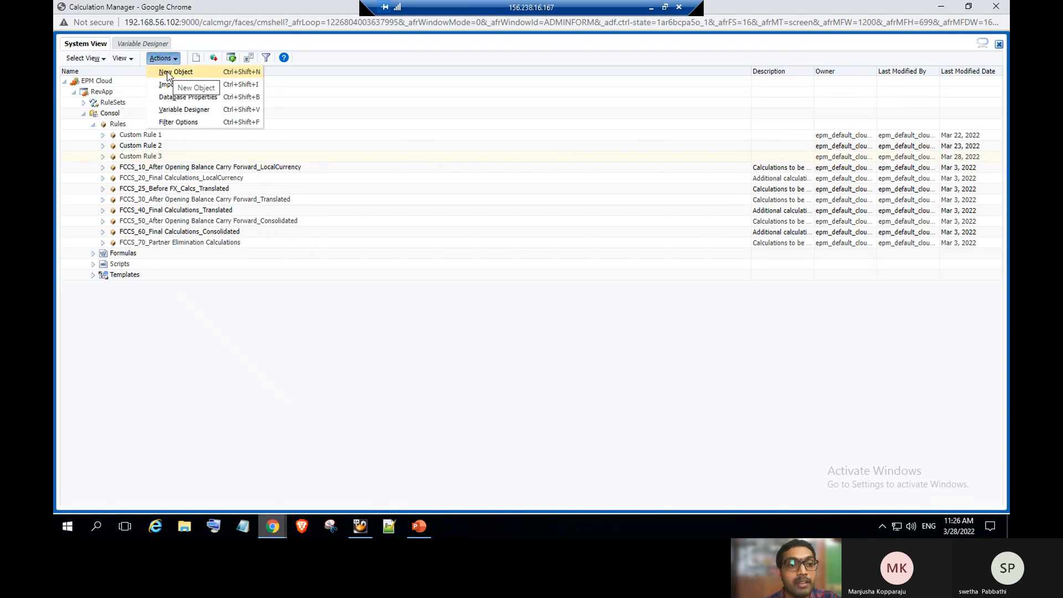
left_click(177, 153)
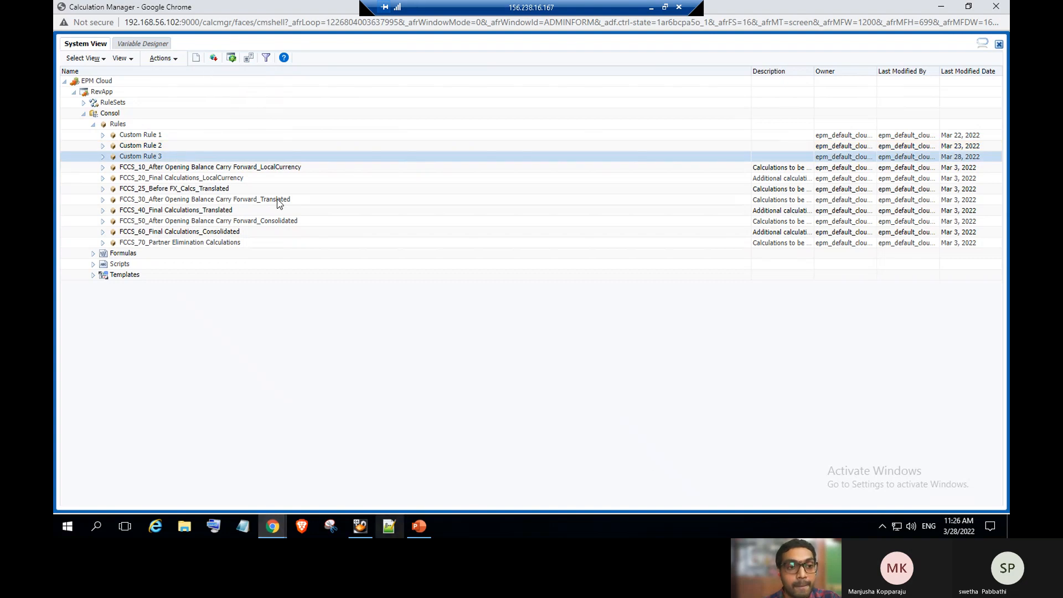
Open Custom Rule 3 from the Consol Rules list for script editing.
right_click(233, 157)
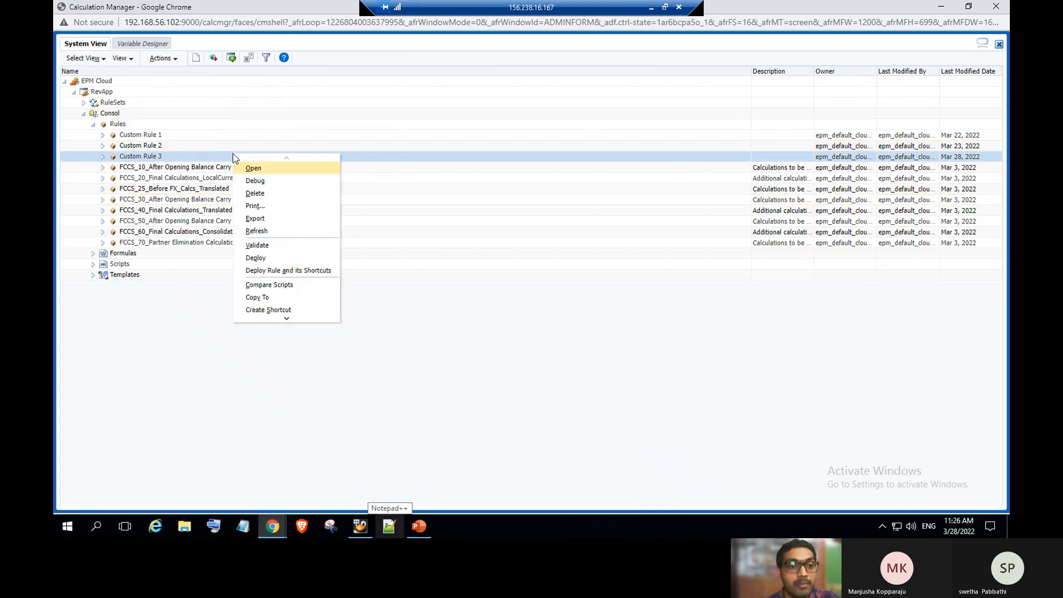
left_click(254, 169)
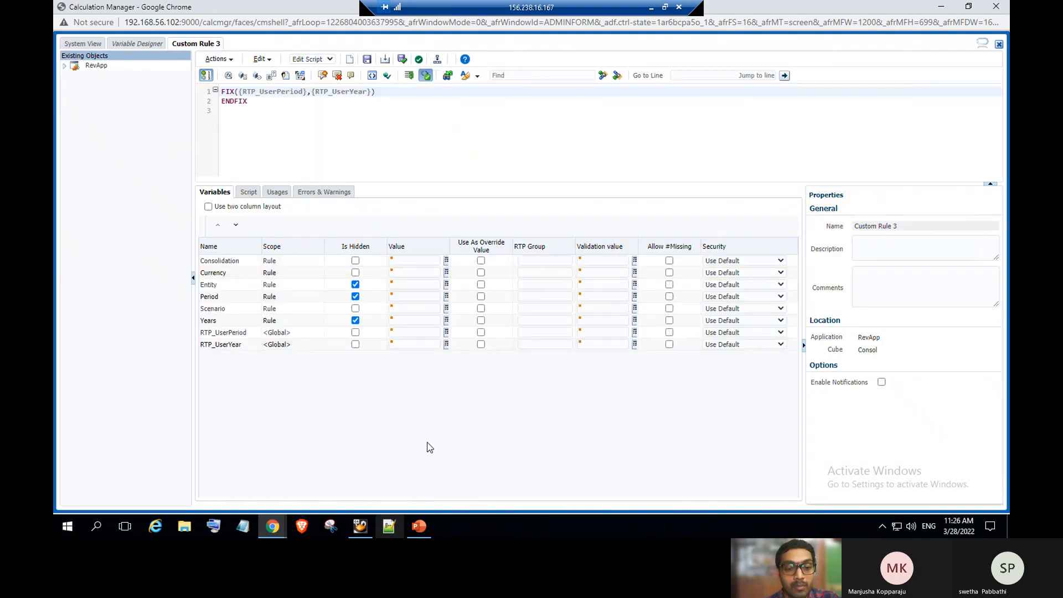
Switch to PowerPoint to review slide 6, "Usage of user var in BR", and return to Custom Rule 3 in Calculation Manager.
key("alt+Tab")
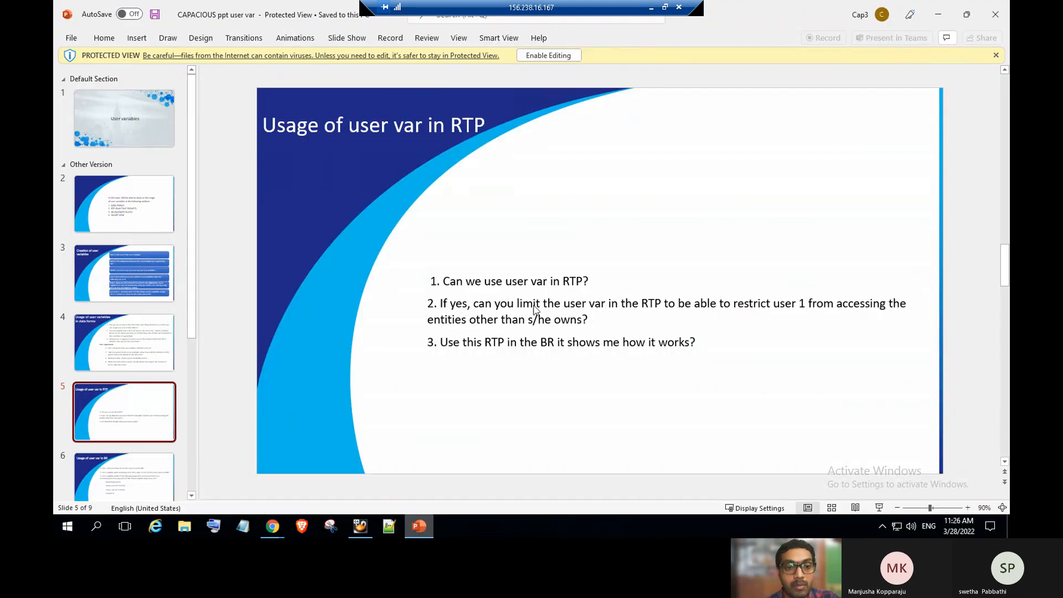
left_click(140, 467)
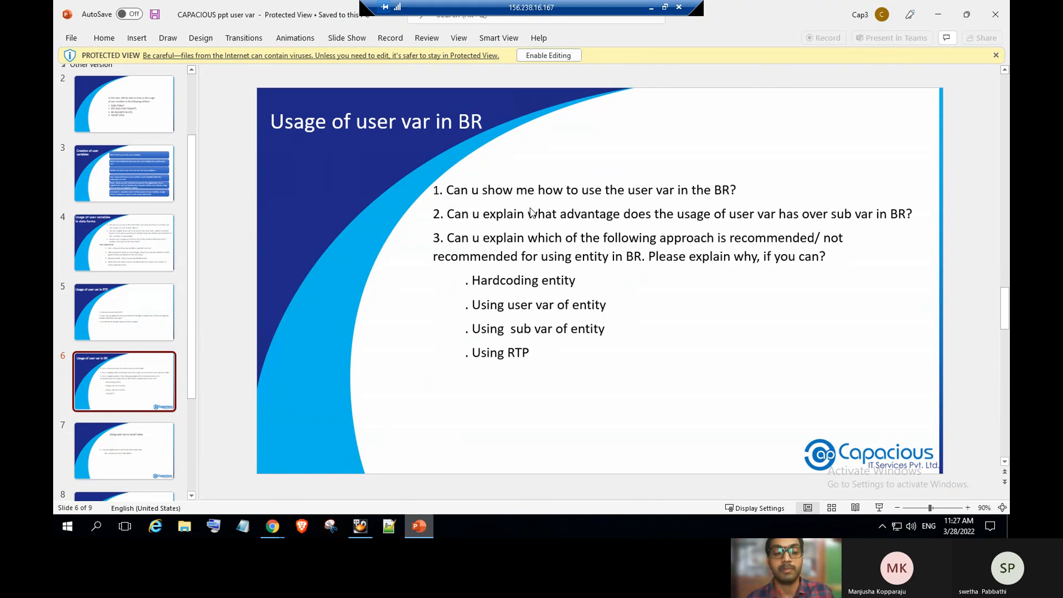
left_click(273, 526)
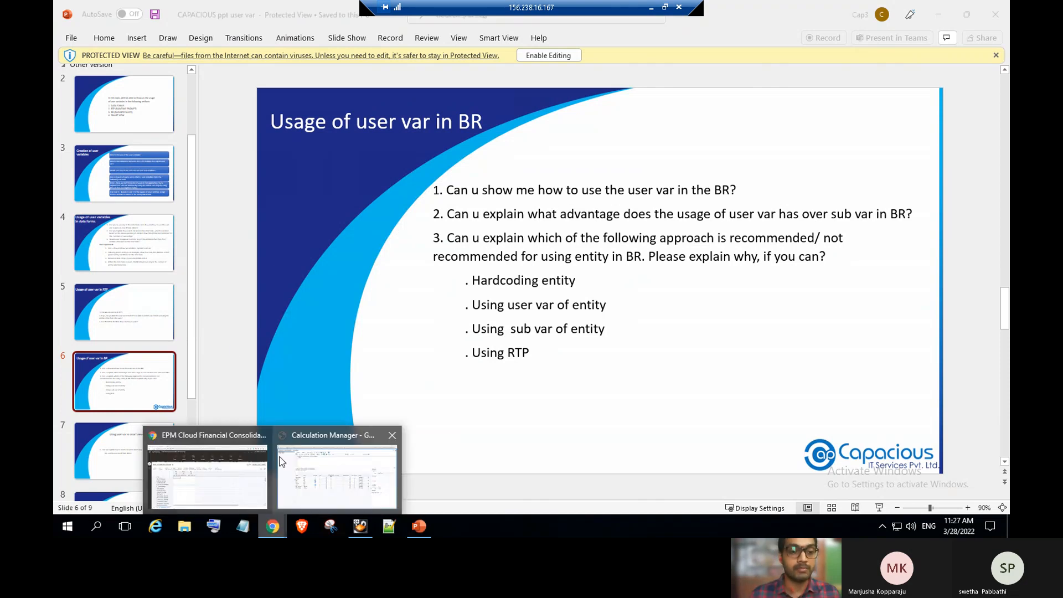
left_click(348, 479)
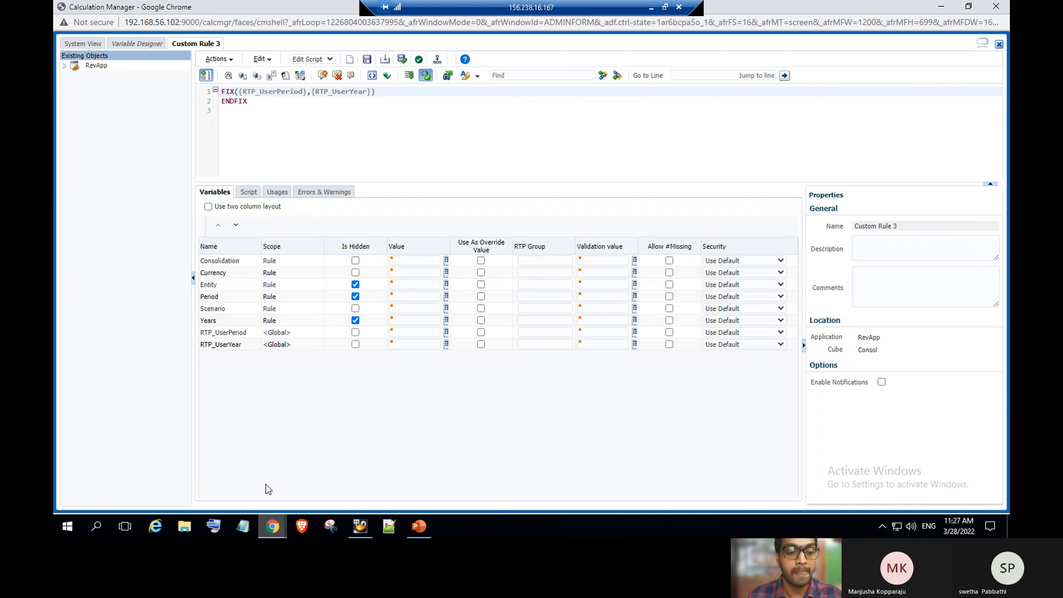
Switch to Notepad, move its window aside, and write FIX and ENDFIX on two consecutive lines.
left_click(252, 529)
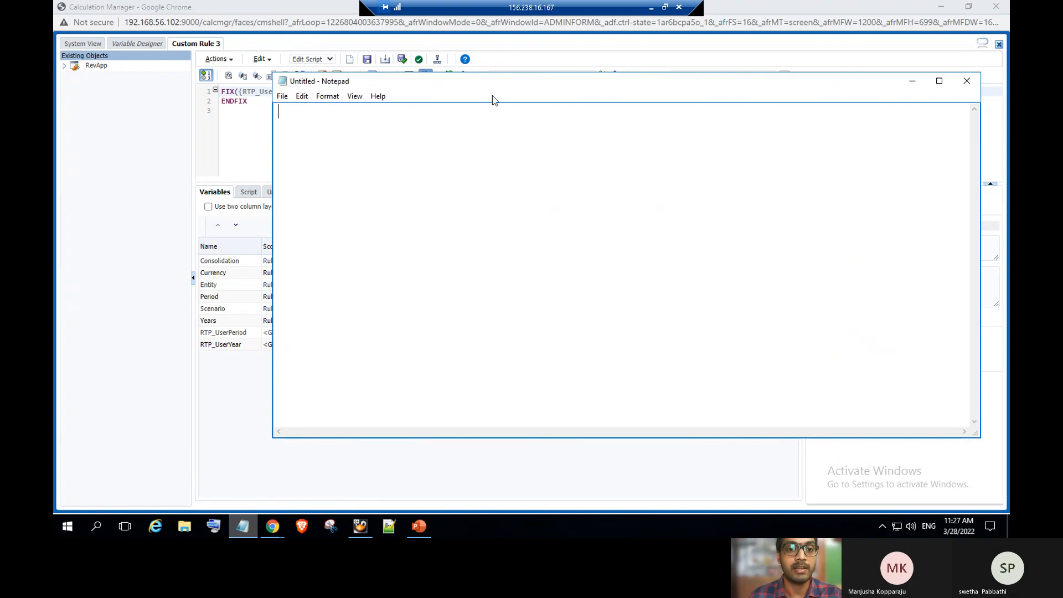
left_click_drag(504, 87, 593, 106)
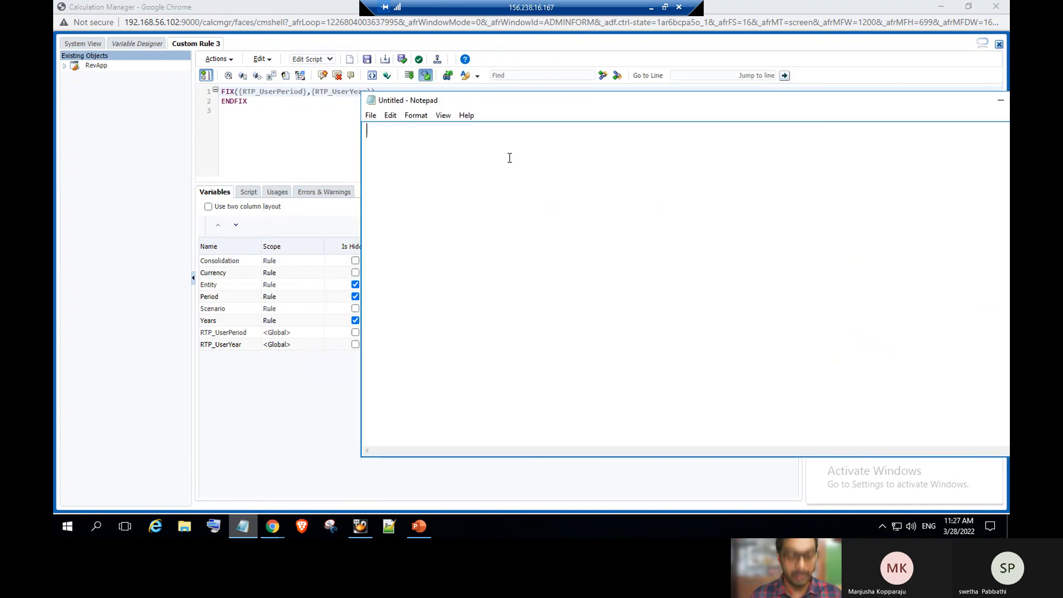
type("F")
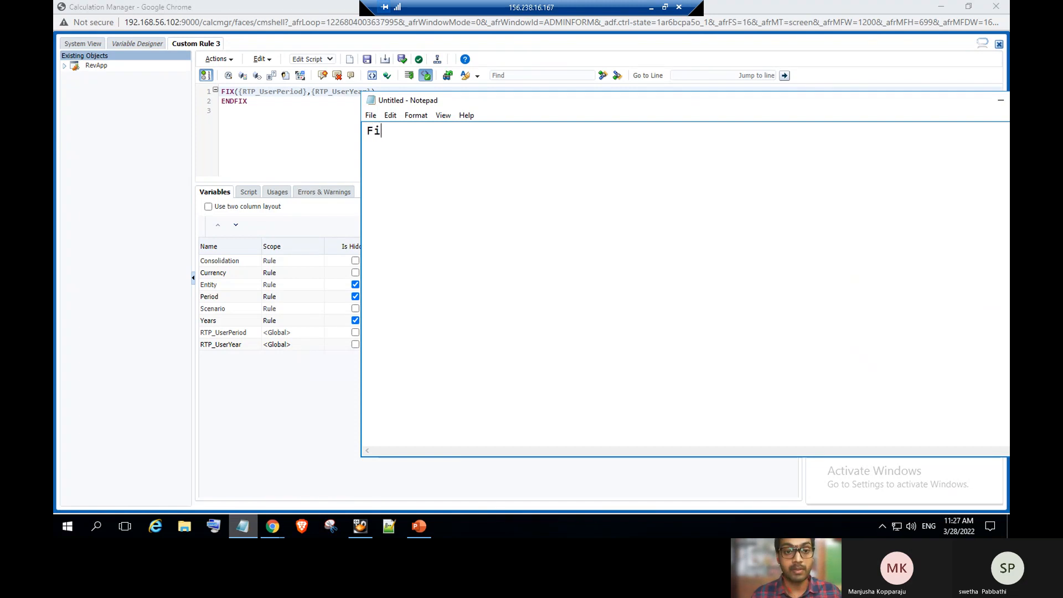
type("IX")
key("Return")
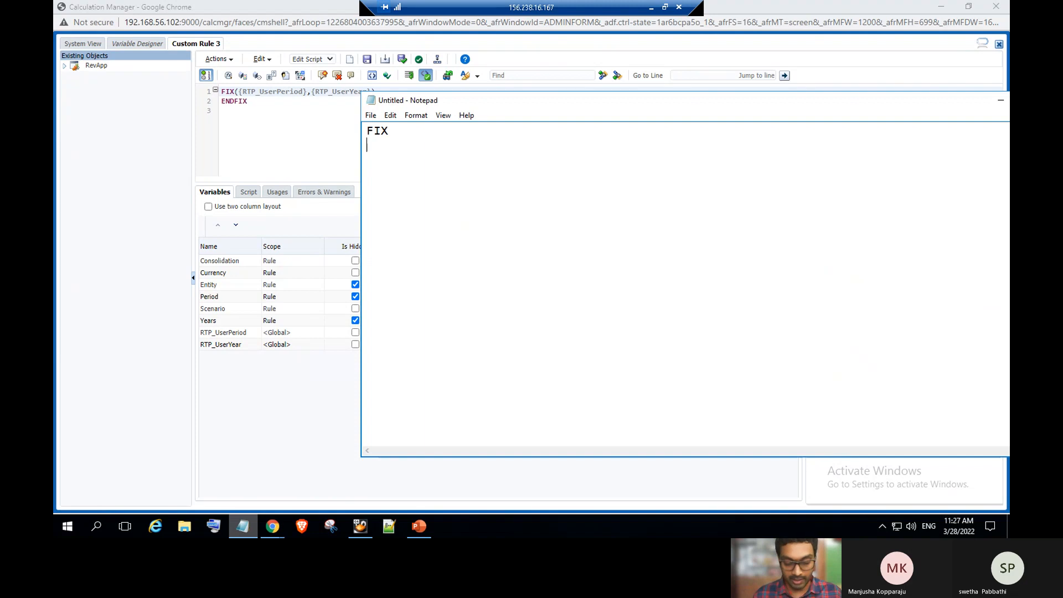
type("ENDFIX")
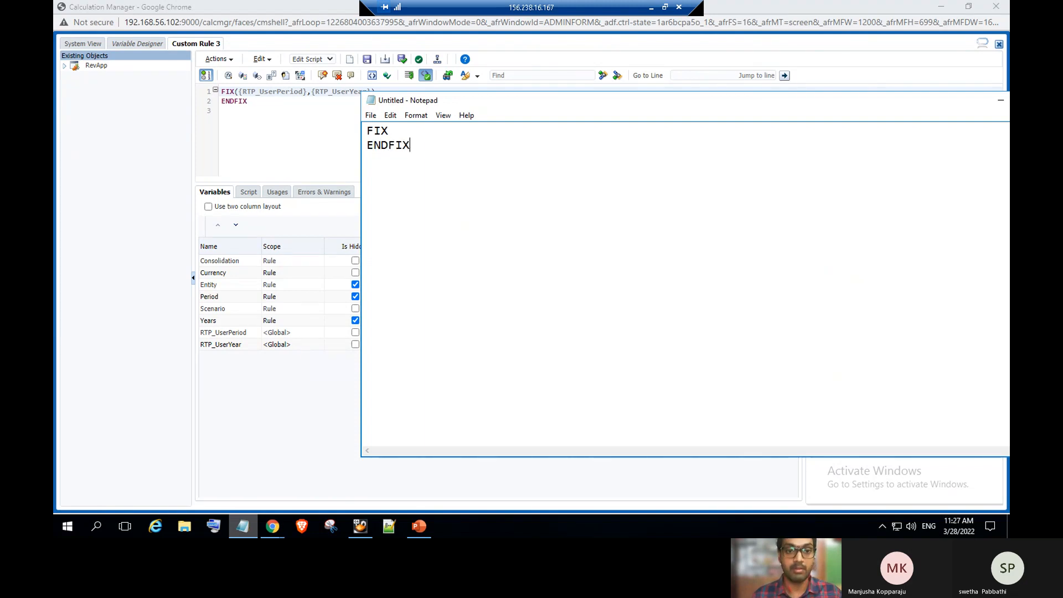
Add an empty pair of parentheses after FIX on the first line of the note.
left_click(410, 131)
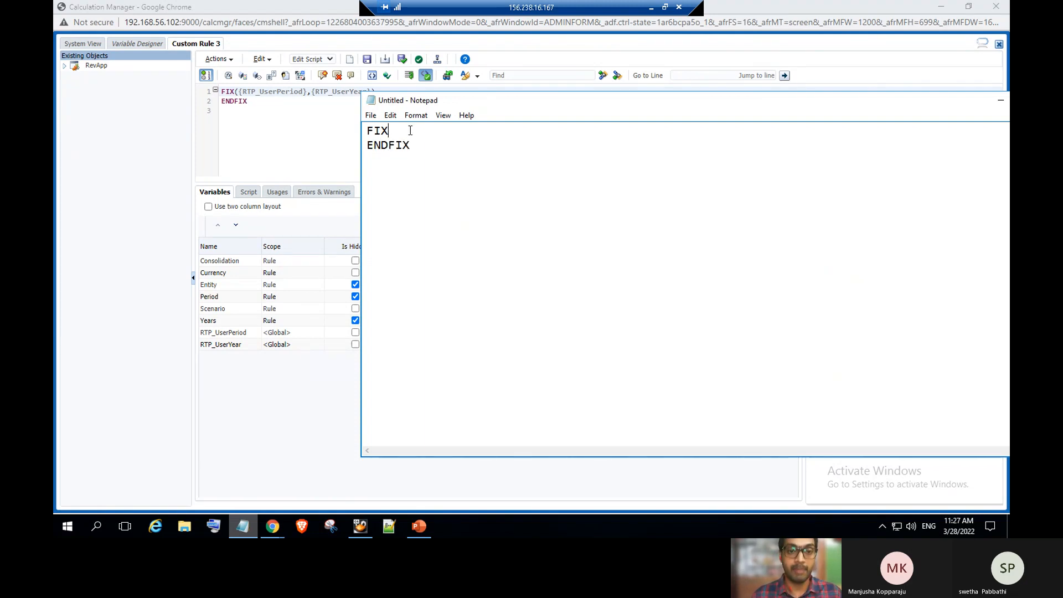
type("(0")
key("BackSpace")
type("0")
key("BackSpace")
type(")")
key("Left")
Copy the FIX()/ENDFIX block and paste it twice below, leaving a blank line between the blocks.
key("Home")
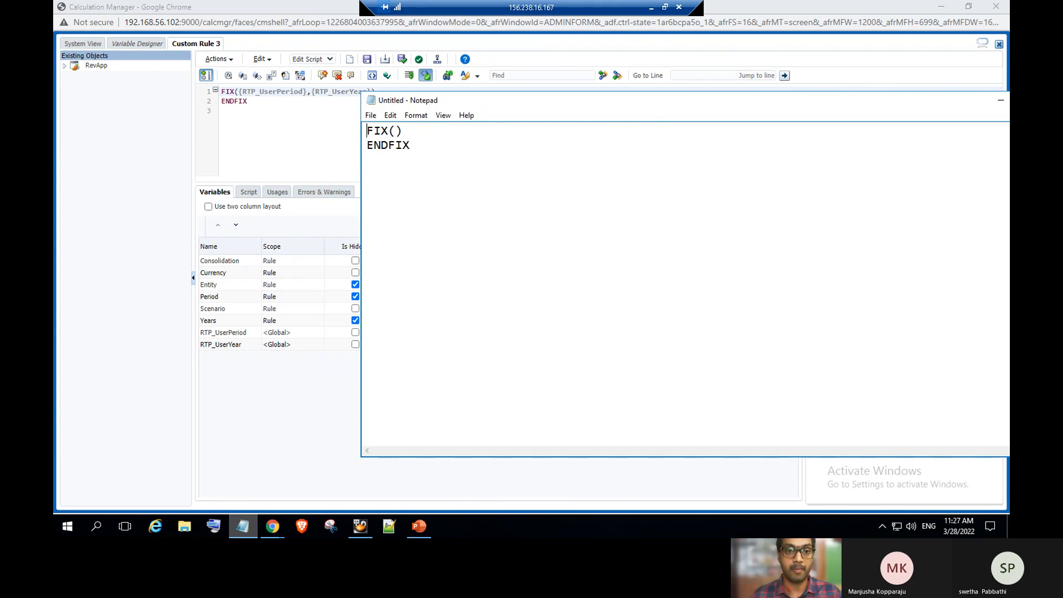
key("shift+Down")
key("Right")
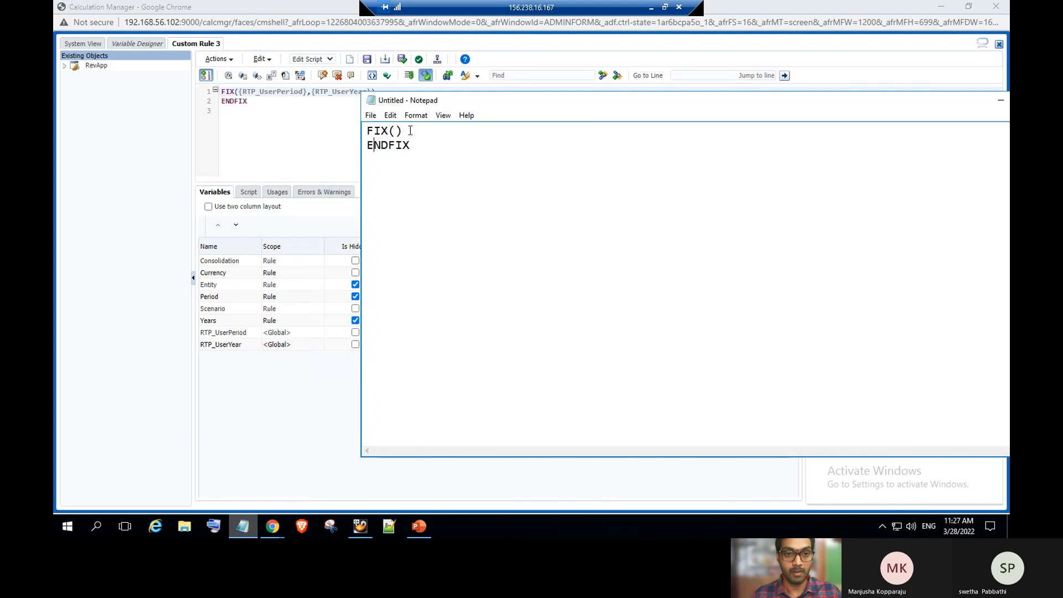
key("Left")
key("Up")
key("shift+Down")
key("shift+Right")
key("shift+Right")
key("shift+Right")
key("shift+Right")
key("shift+Right")
key("shift+Right")
key("ctrl+c")
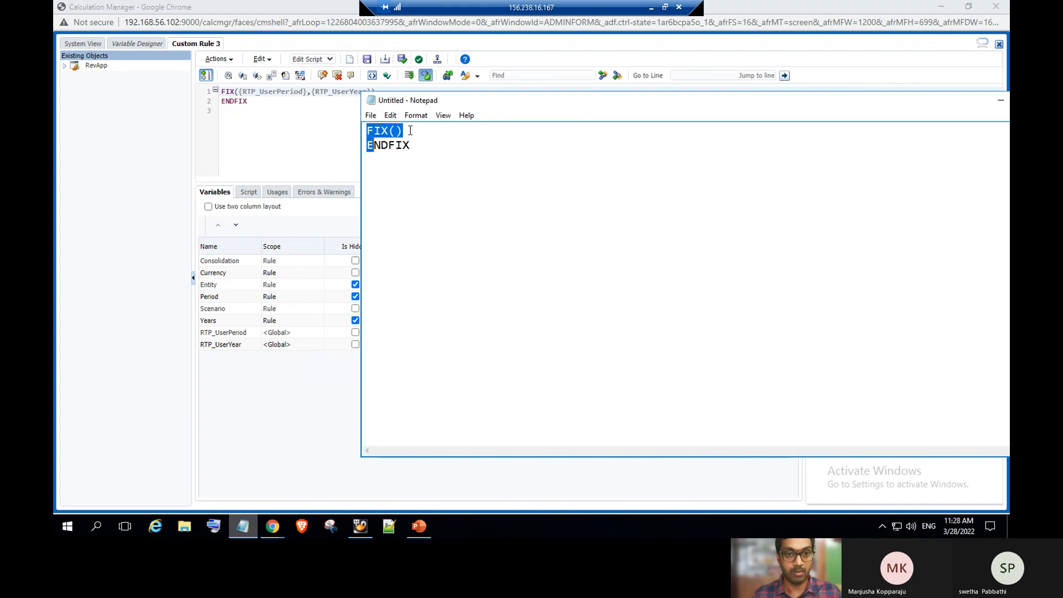
key("Right")
key("Return")
key("Return")
key("ctrl+v")
key("Return")
key("Return")
key("ctrl+v")
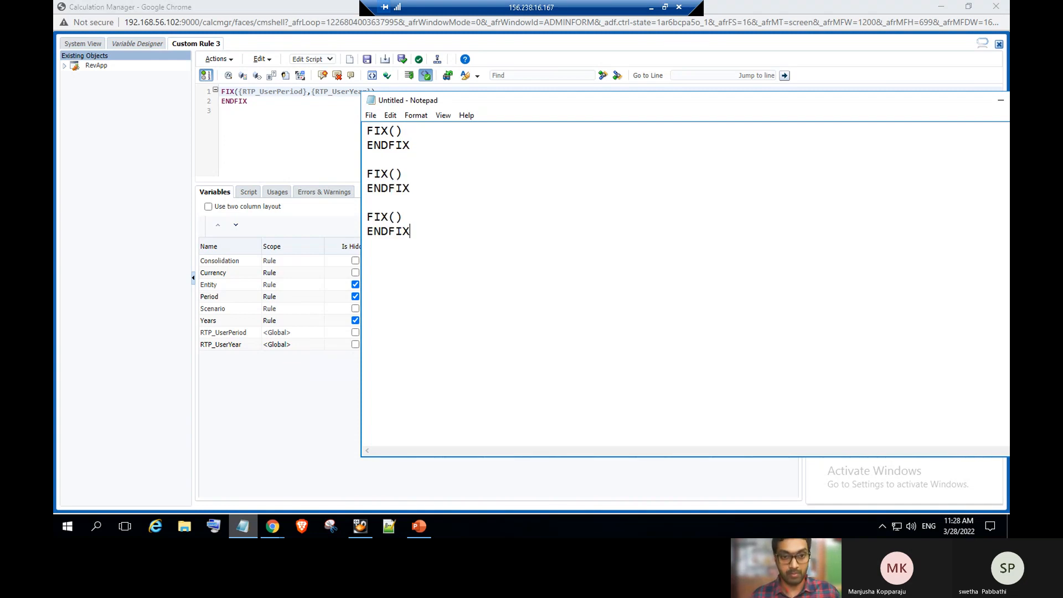
Enter "FY22" in quotes as the first member of the first FIX statement, followed by a comma.
left_click(411, 131)
key("Left")
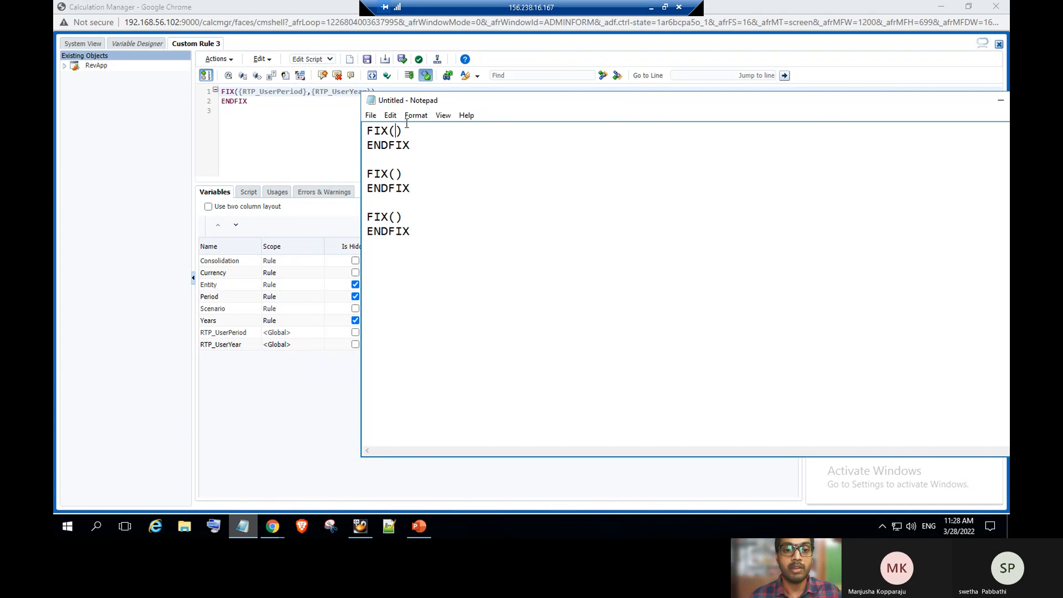
type("\"\"")
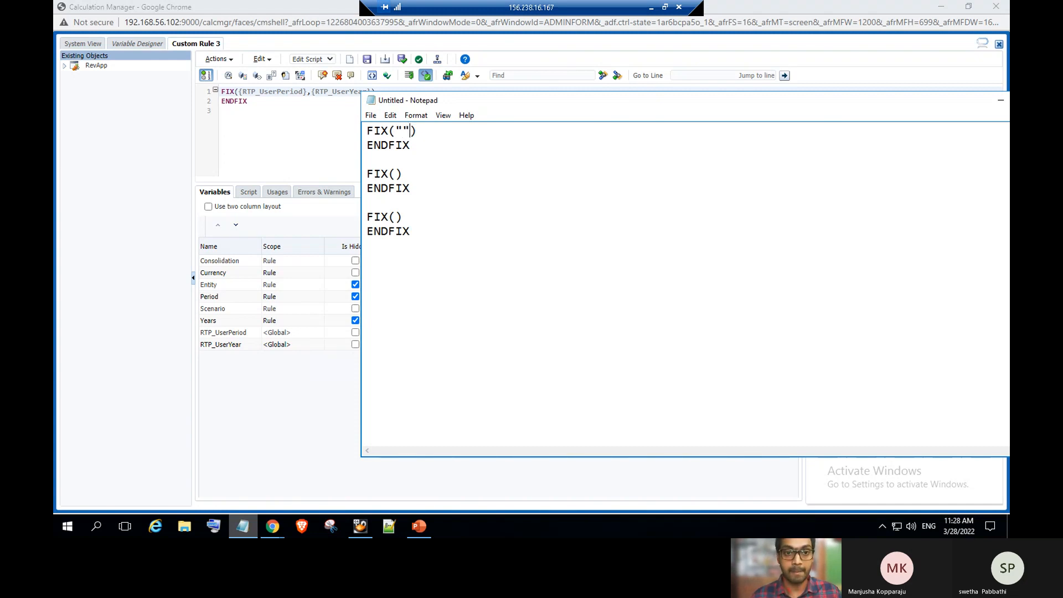
type("f")
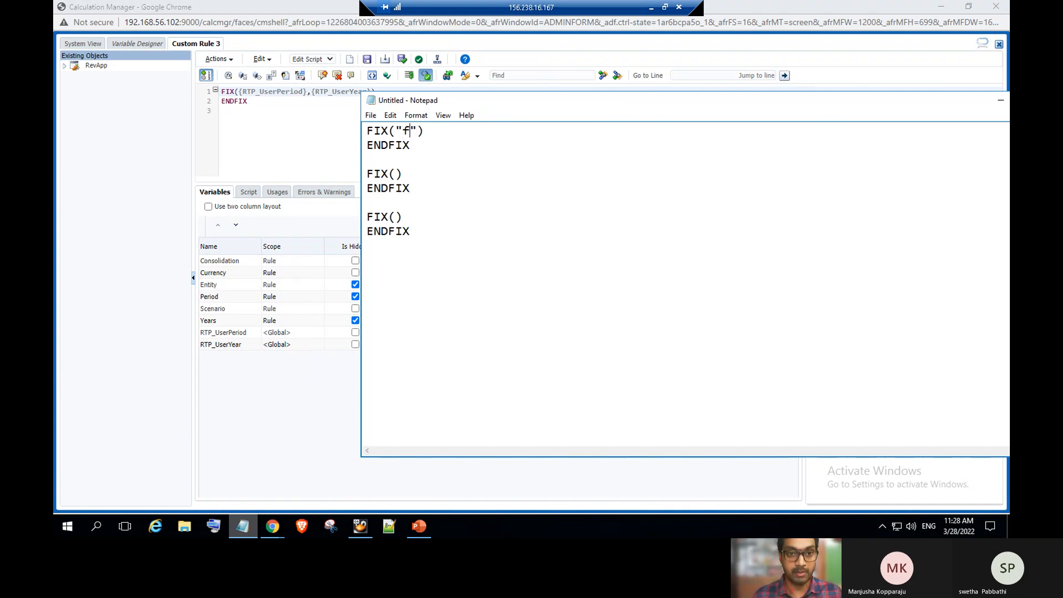
key("BackSpace")
type("f")
key("BackSpace")
type("FY22")
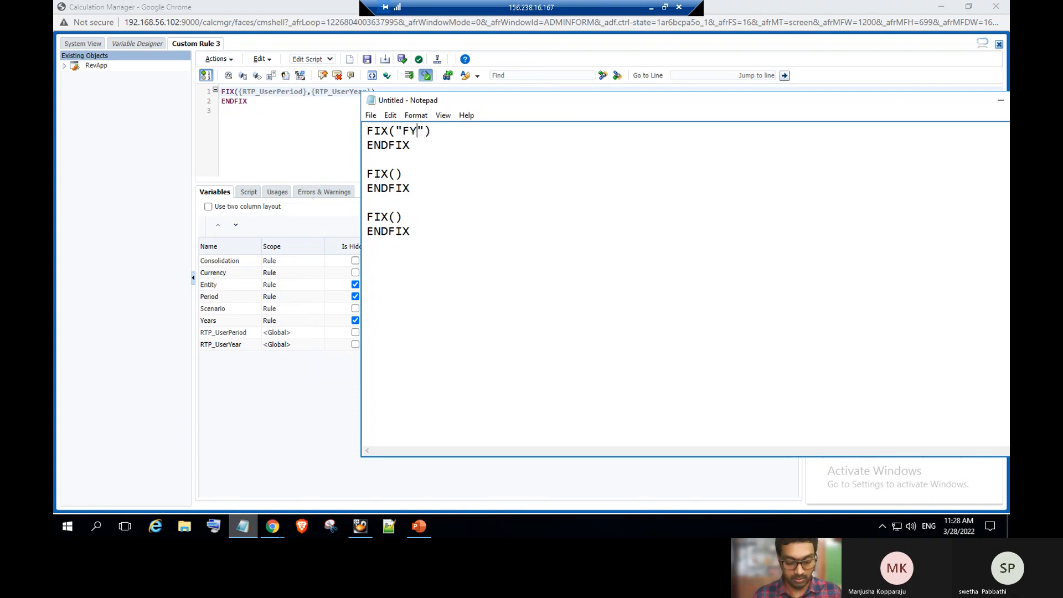
key("Right")
type(",")
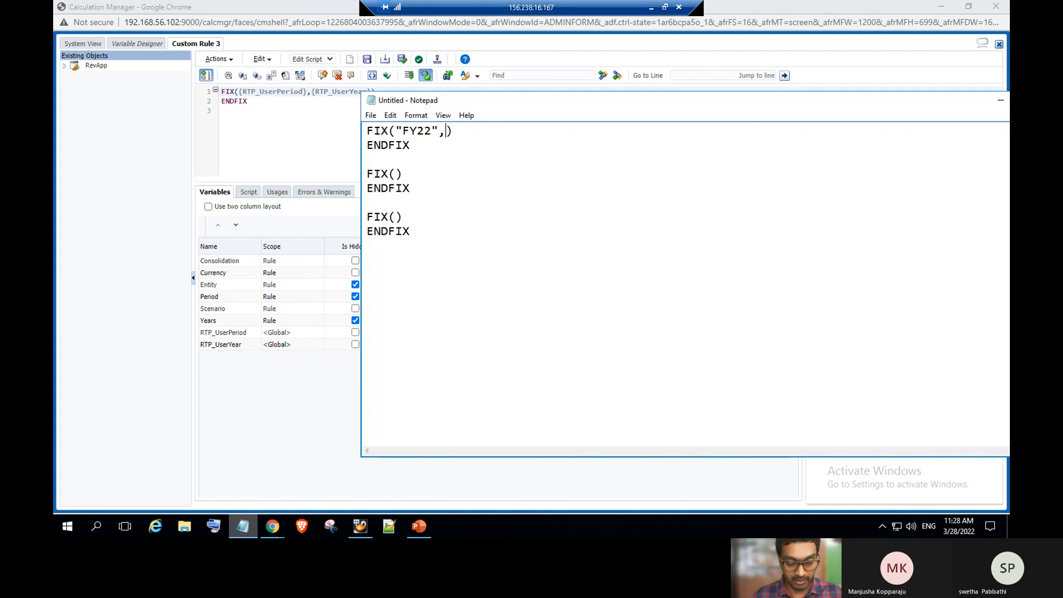
Add "Mar" in quotes as the second member of the first FIX statement.
type("\"\"")
key("Left")
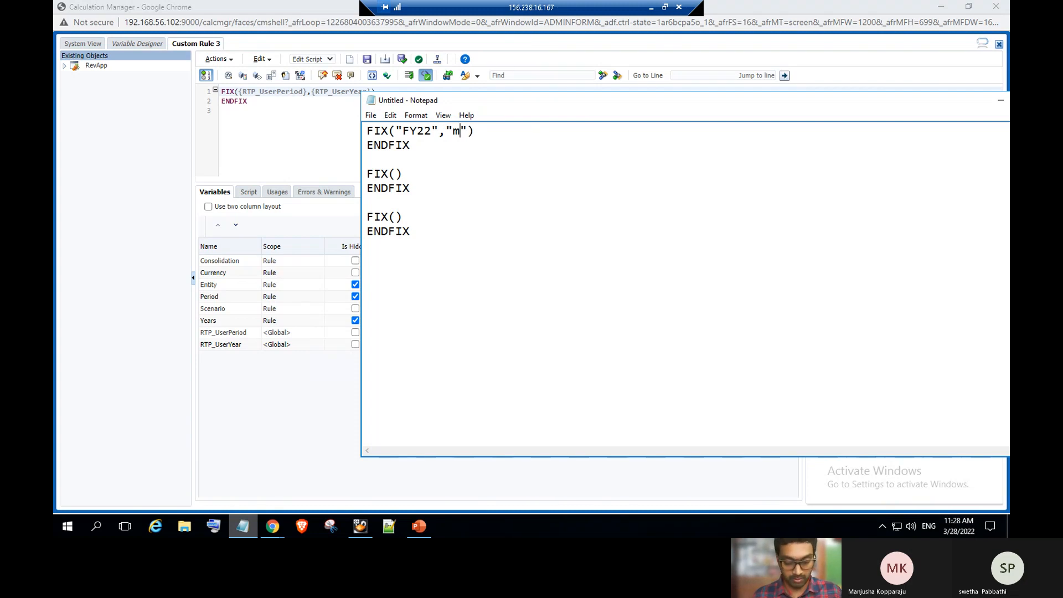
key("BackSpace")
type("Mar")
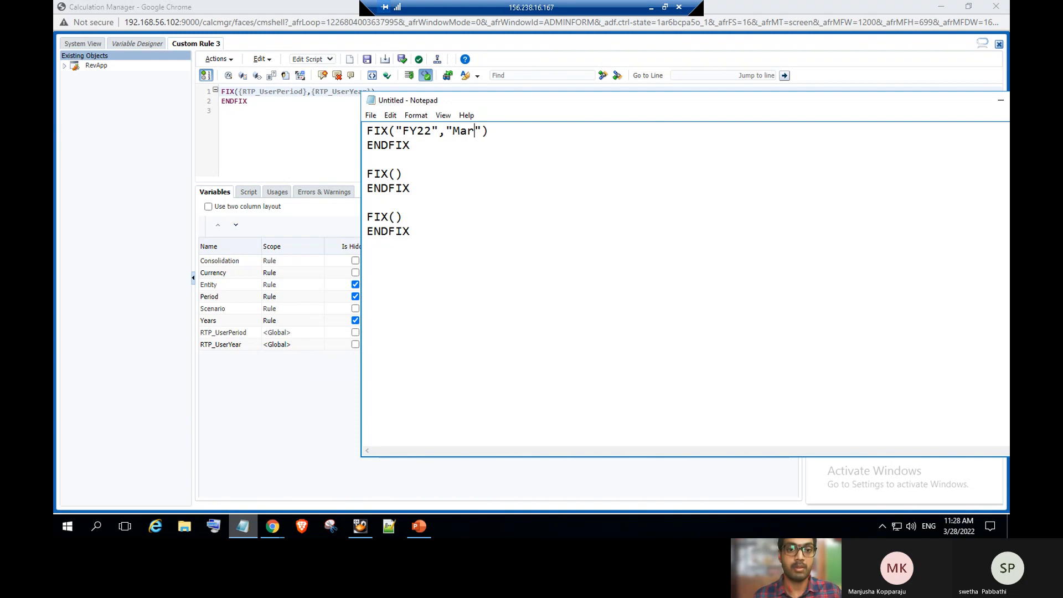
left_click_drag(368, 132, 412, 147)
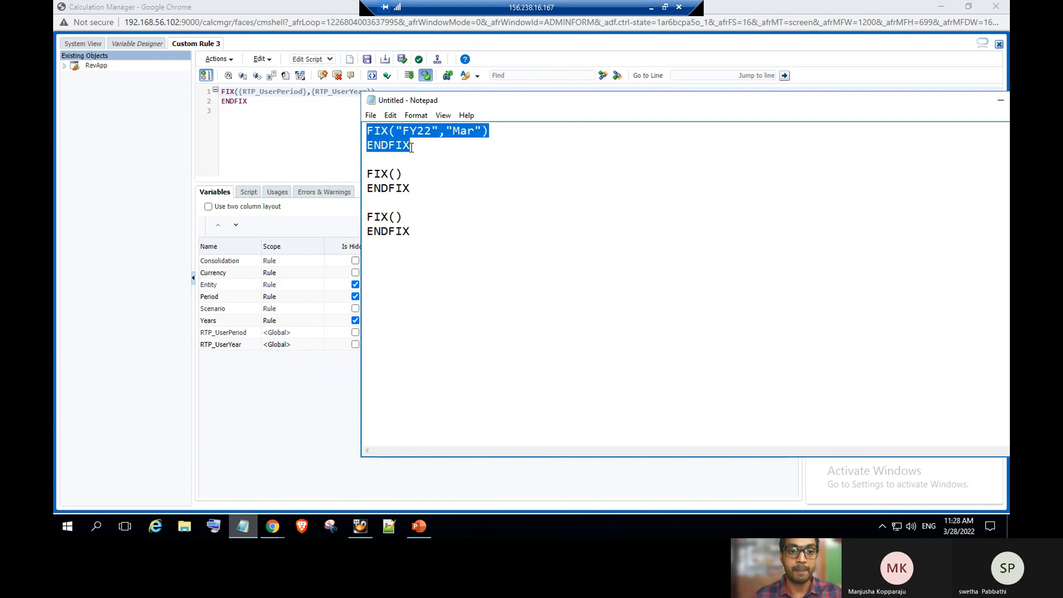
left_click(416, 175)
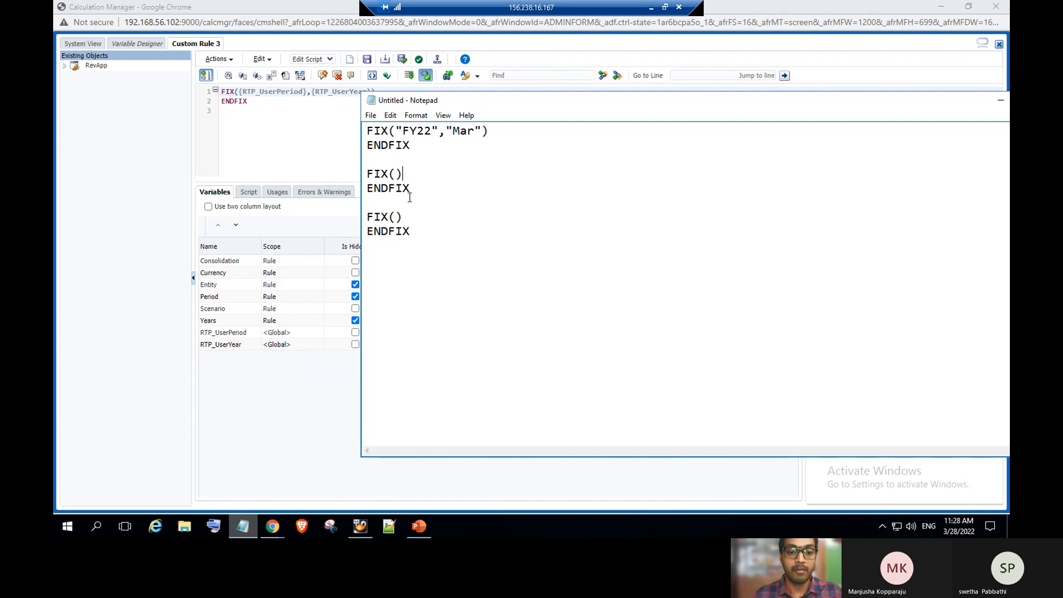
Check the "Usage of user var in BR" slide and the Custom Rule 3 script, and return to the Notepad note.
left_click(425, 530)
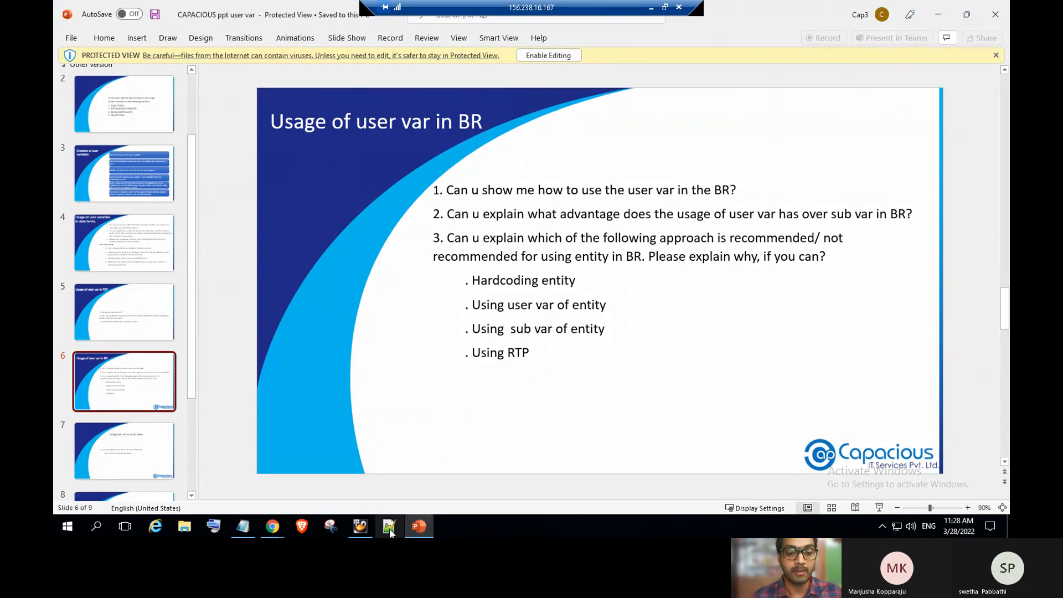
left_click(249, 525)
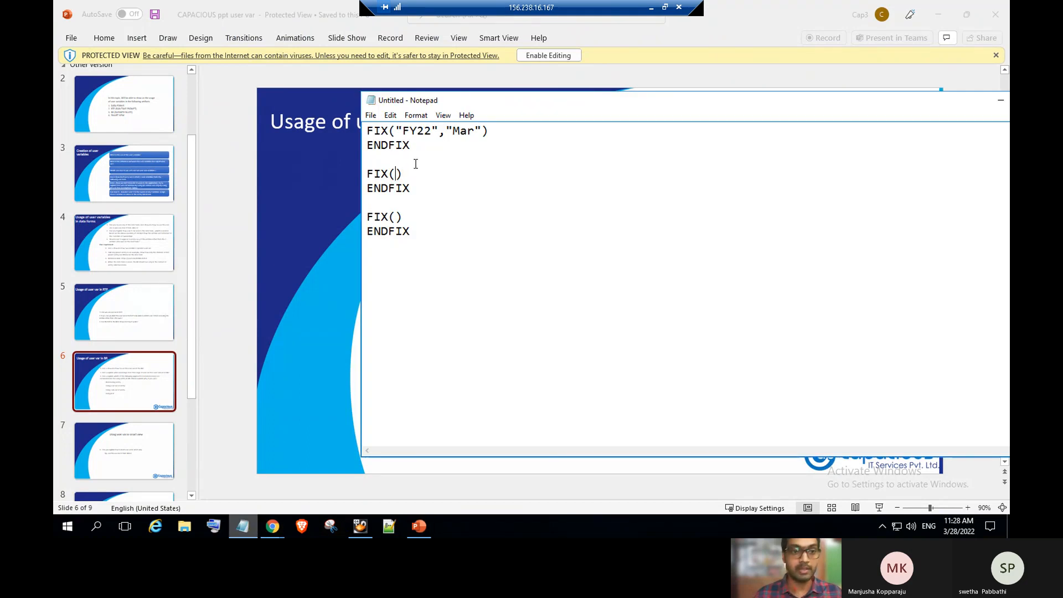
left_click(273, 526)
left_click(314, 476)
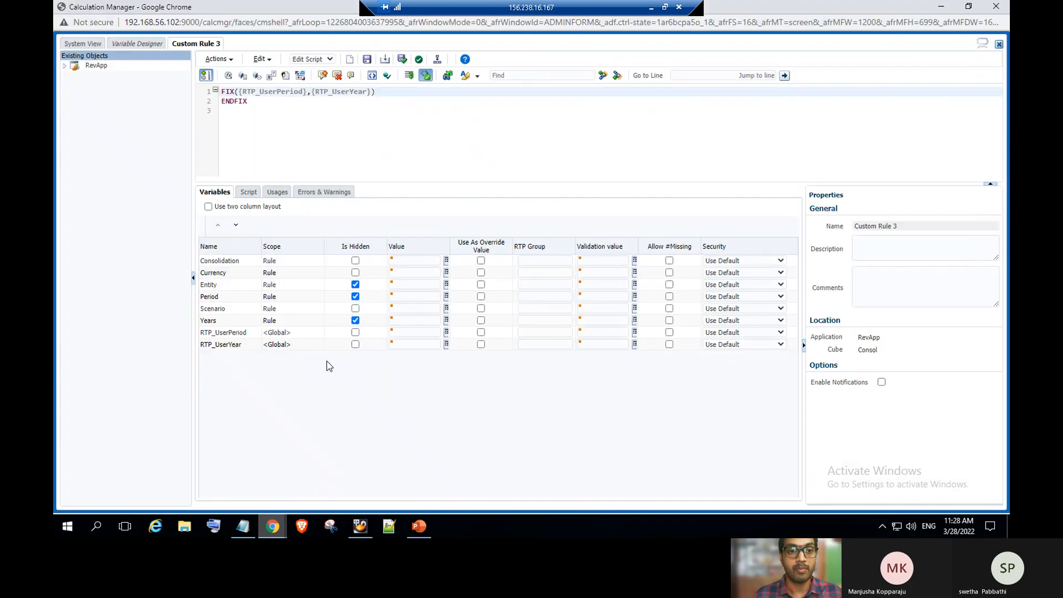
left_click(243, 526)
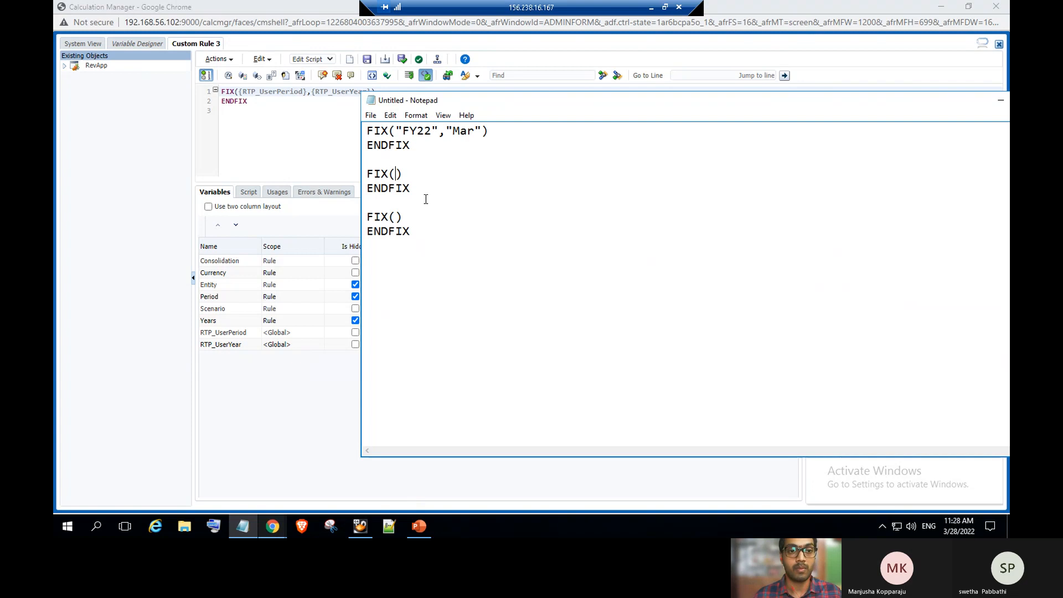
Enter "&UserEntity" in quotes as the member of the second FIX statement.
type("\"&")
type("\"")
type("&")
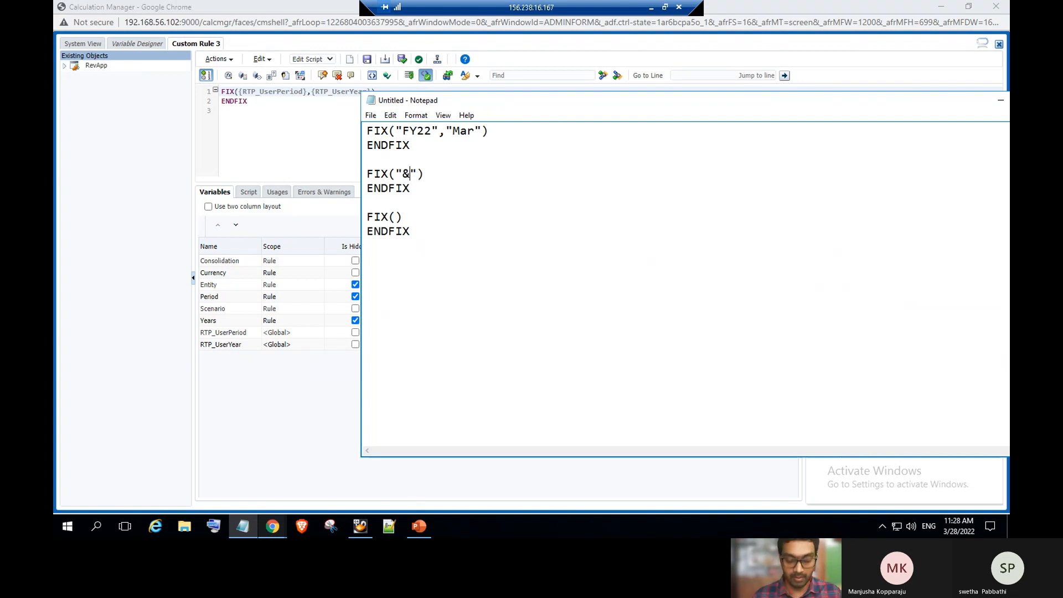
type("U")
type("serE")
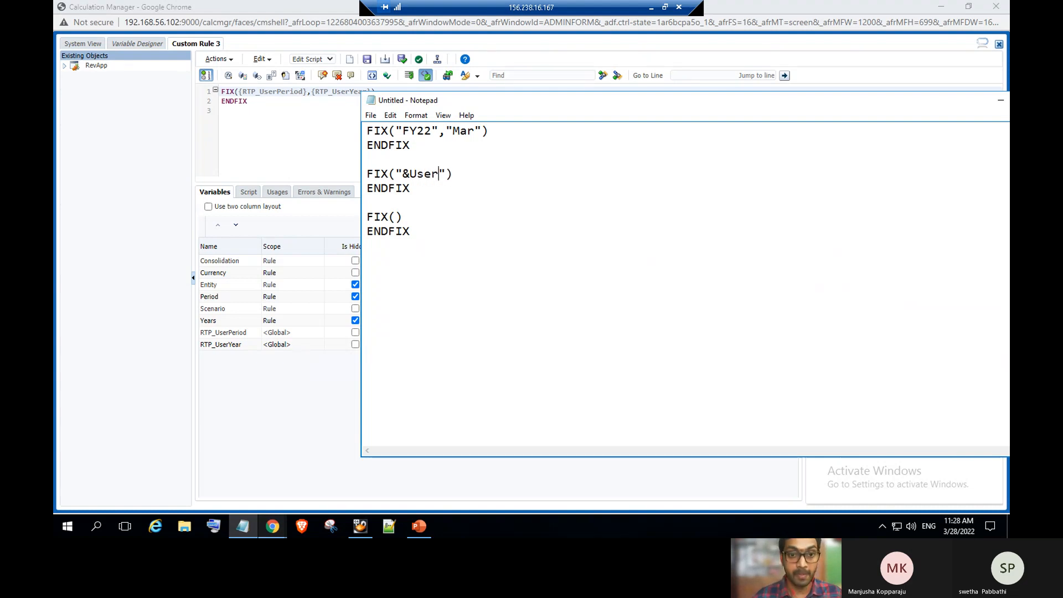
type("ntity")
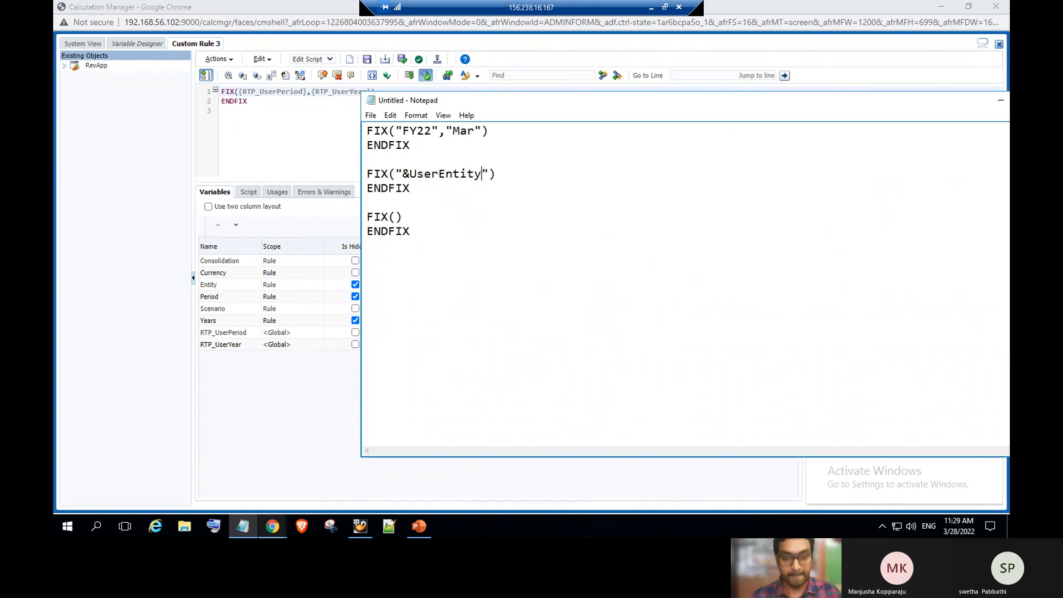
left_click(515, 176)
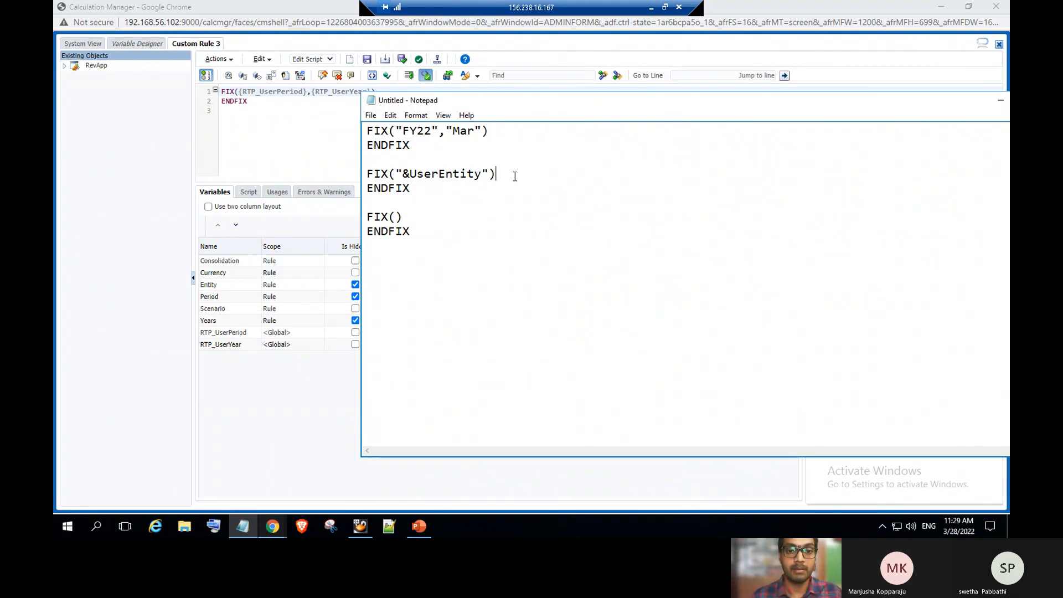
Enter "&CurrYr" in quotes as the member of the third FIX statement.
left_click(396, 216)
type("\"\"")
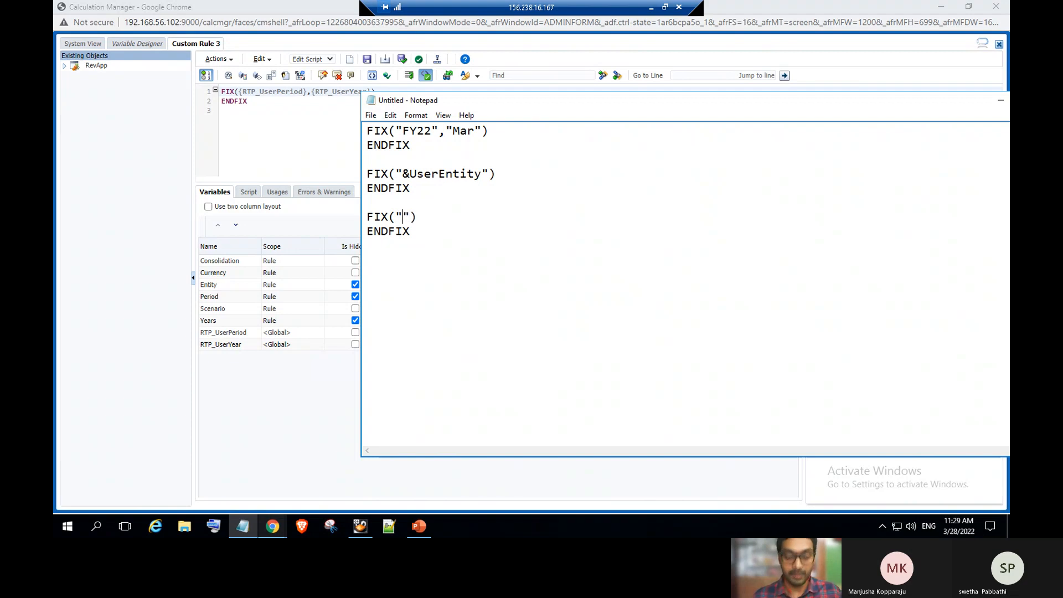
type("&")
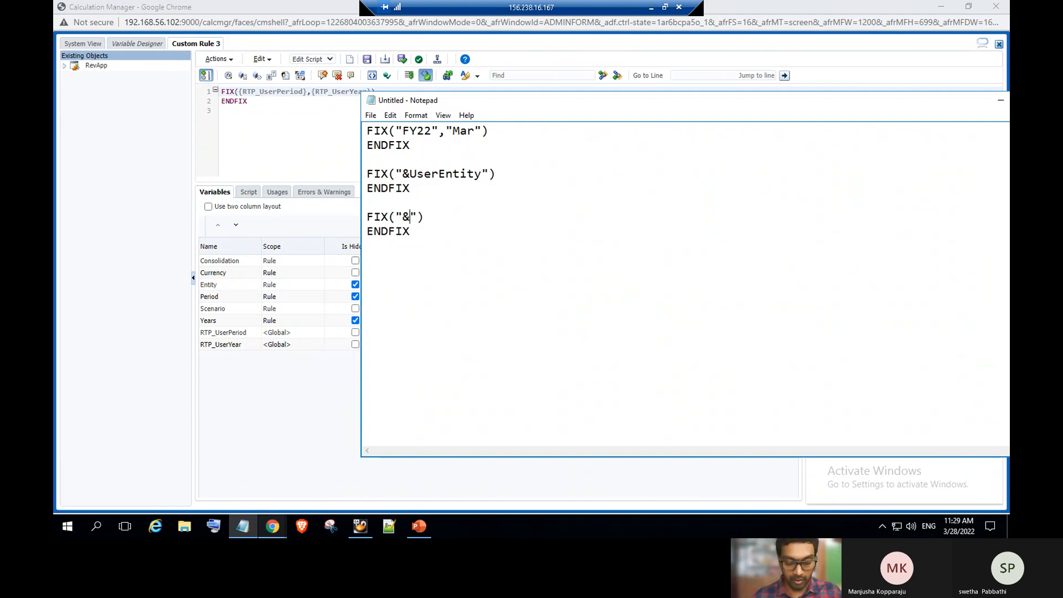
type("CurrYr")
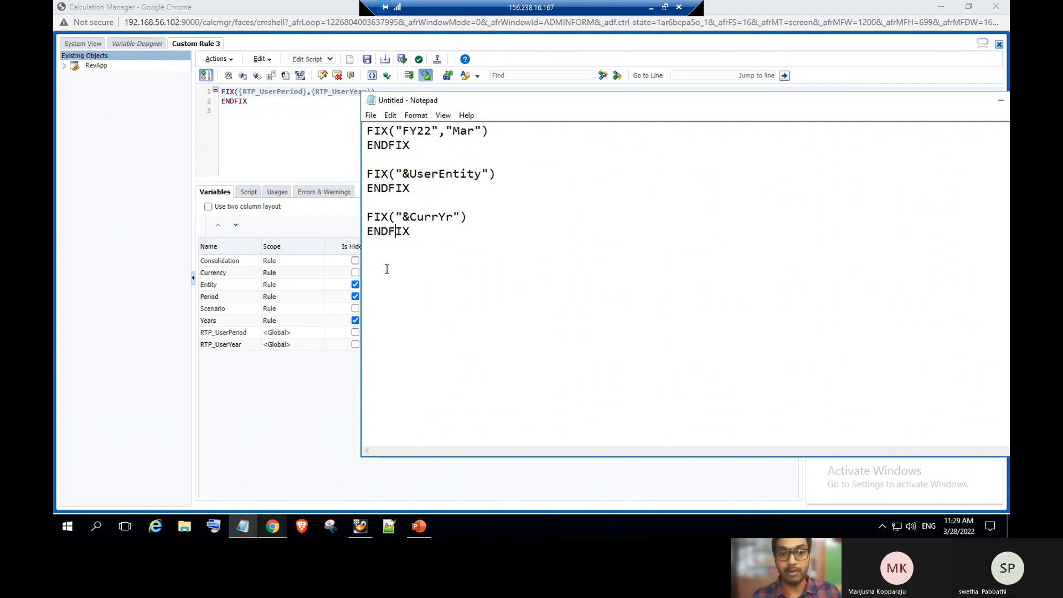
Add an empty fourth FIX() and ENDFIX block below the &CurrYr block, separated by a blank line.
key("Return")
key("Return")
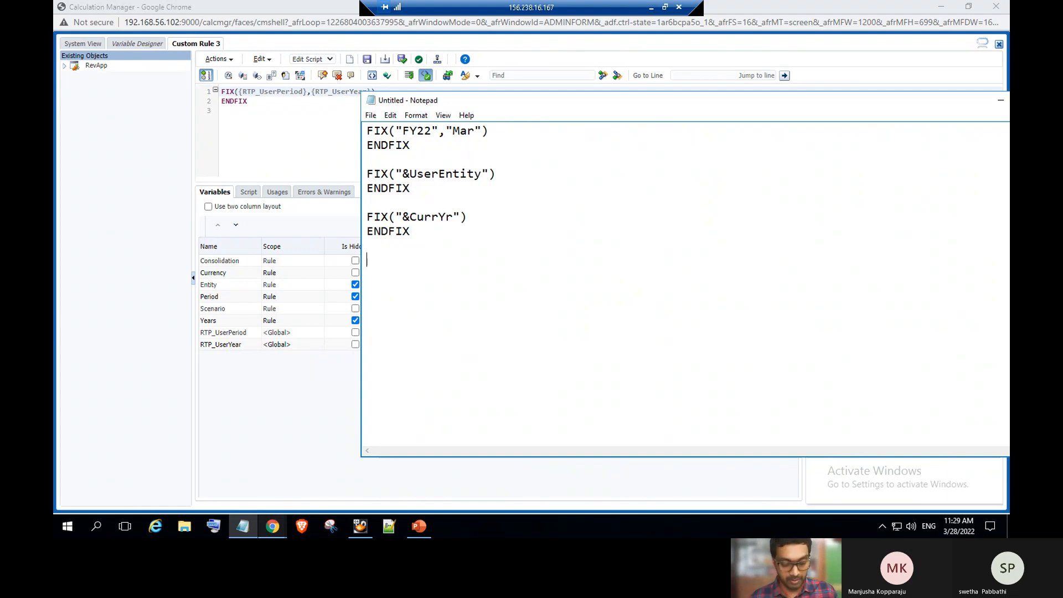
type("FIX() ENDFIX")
Enter {RTP_UserEntity} in curly braces as the member of the fourth FIX statement.
left_click(396, 258)
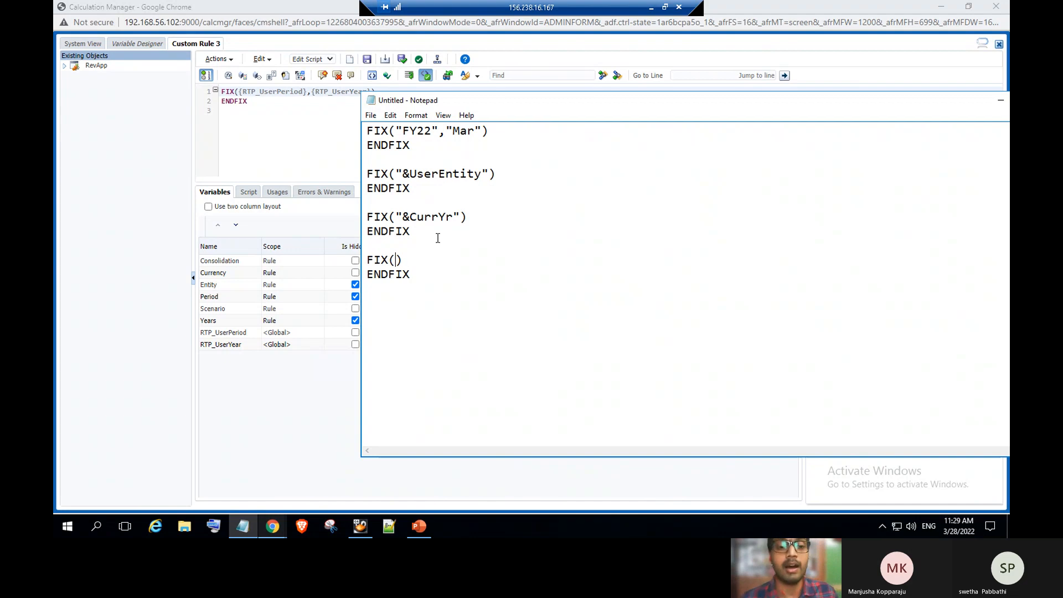
type("{")
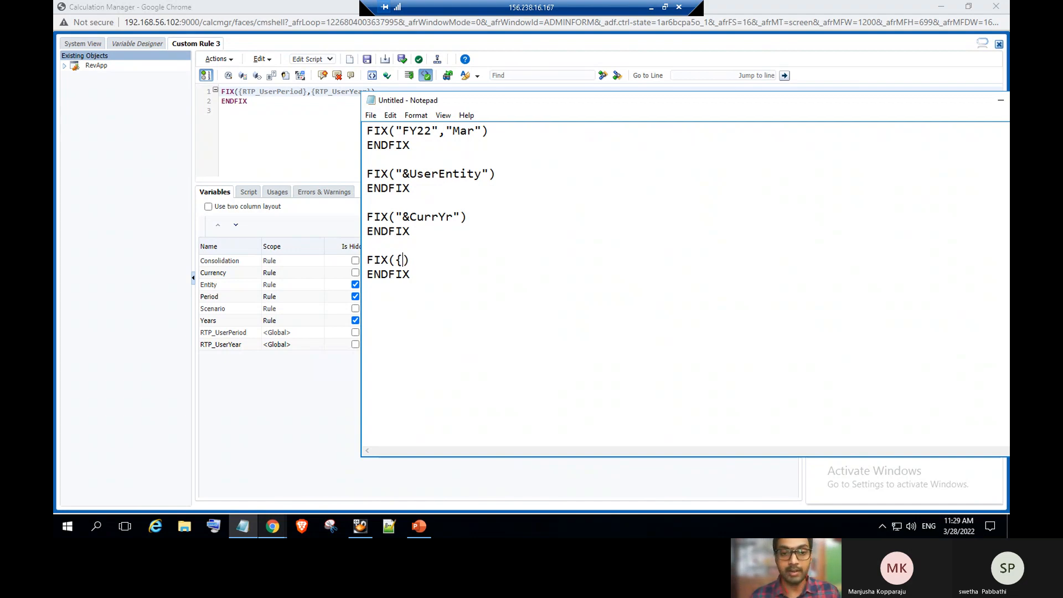
type("}")
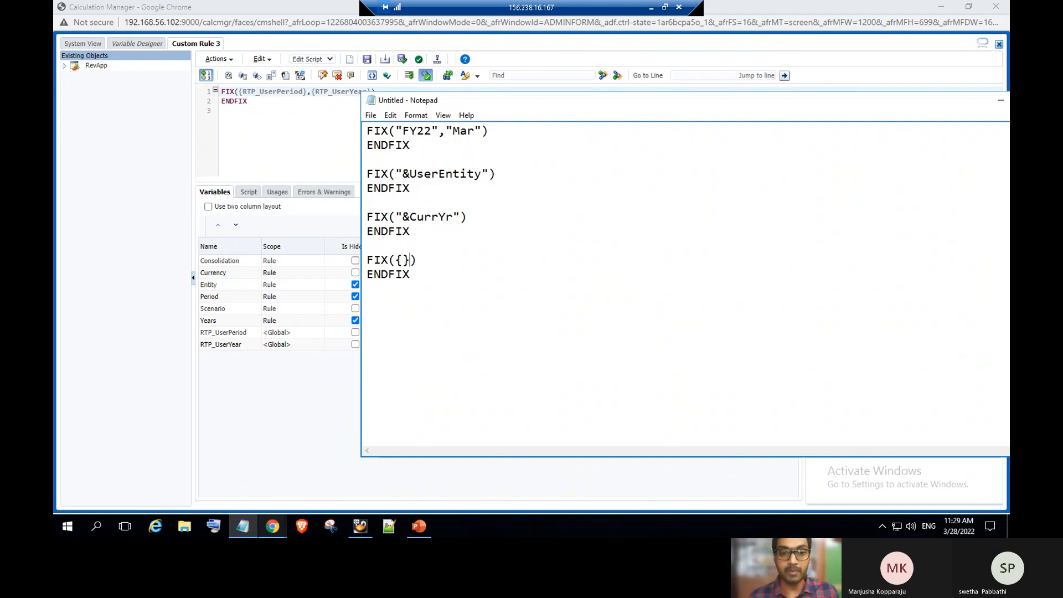
type("R")
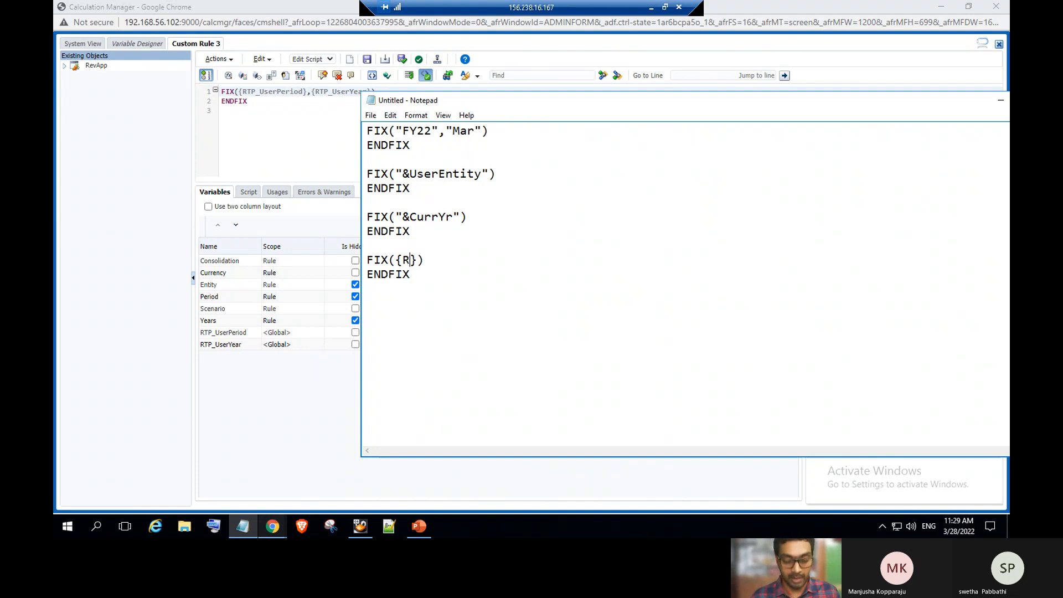
type("Tp")
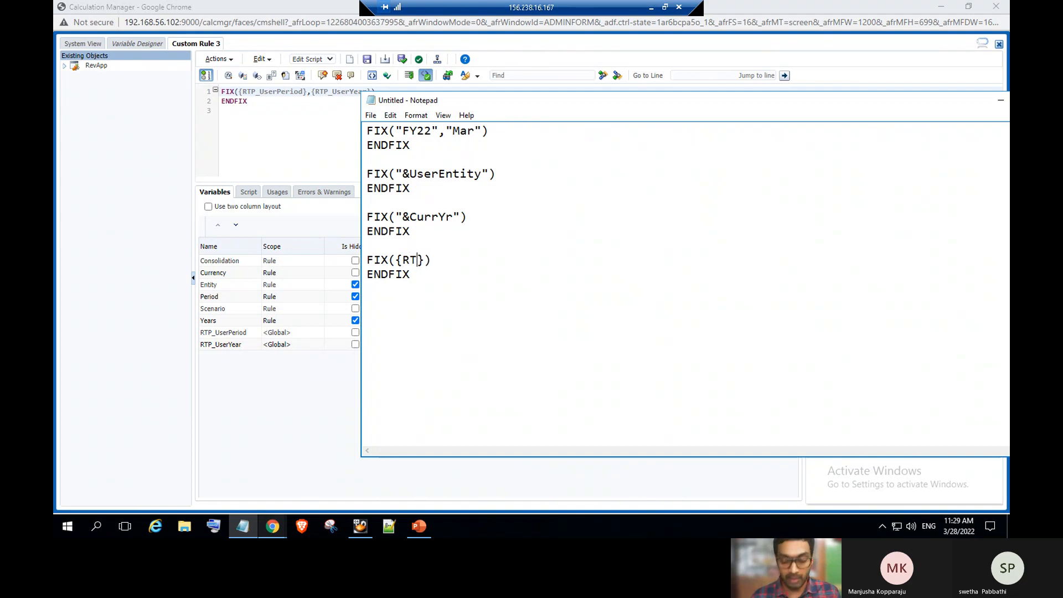
key("BackSpace")
type("P_User")
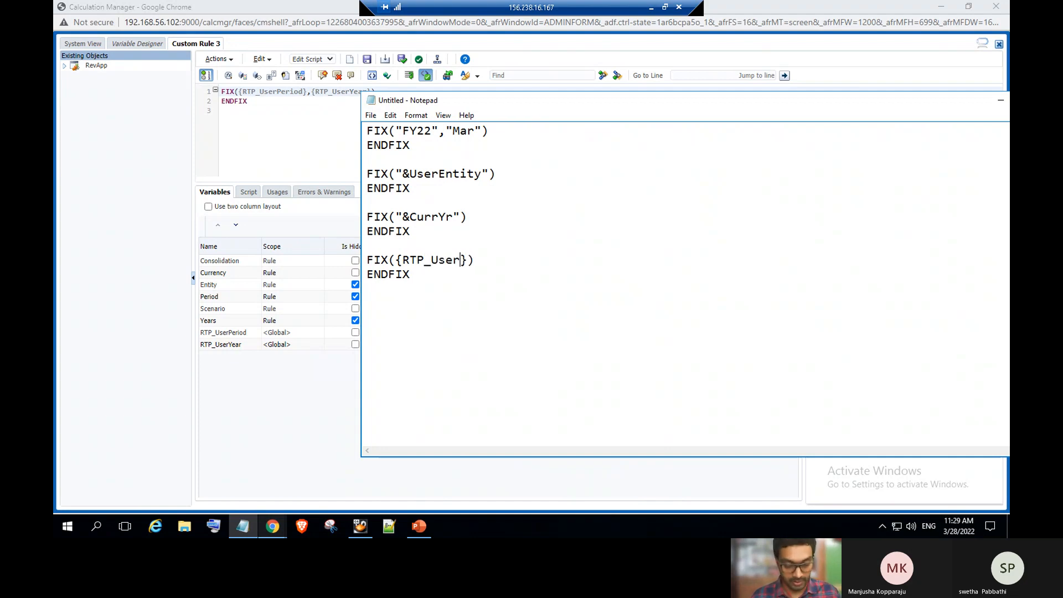
type("Entity")
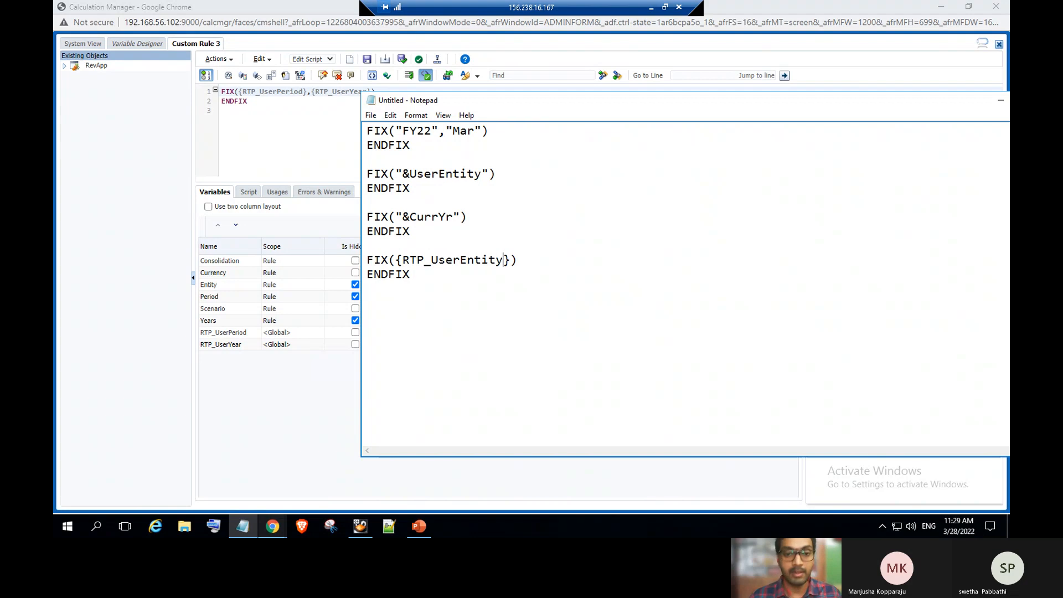
Review the four FIX blocks one by one and compare them with the approaches listed on the "Usage of user var in BR" slide.
left_click_drag(367, 131, 415, 145)
left_click_drag(366, 173, 418, 192)
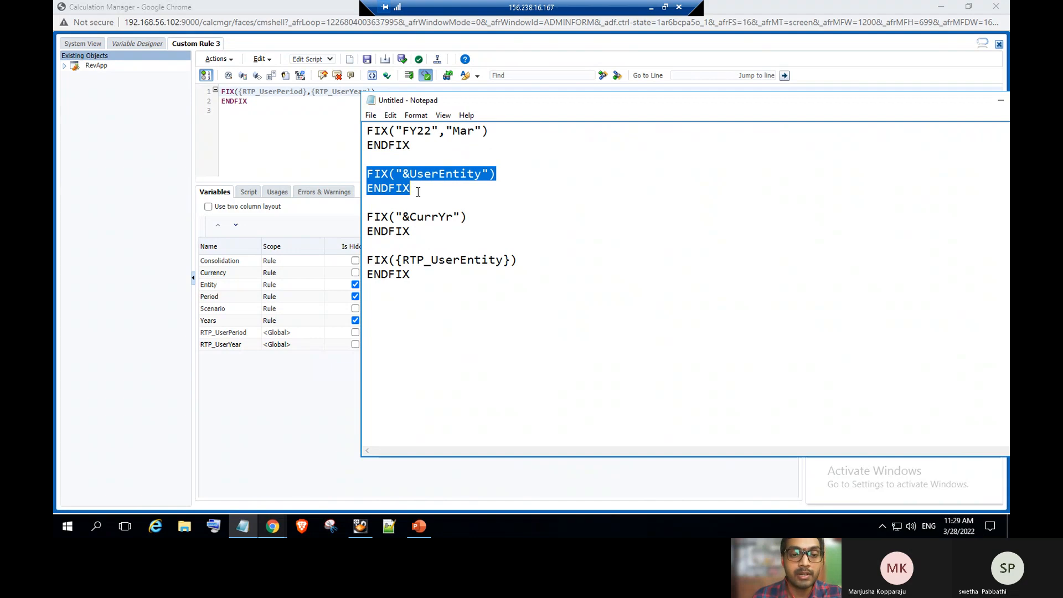
left_click_drag(367, 216, 415, 232)
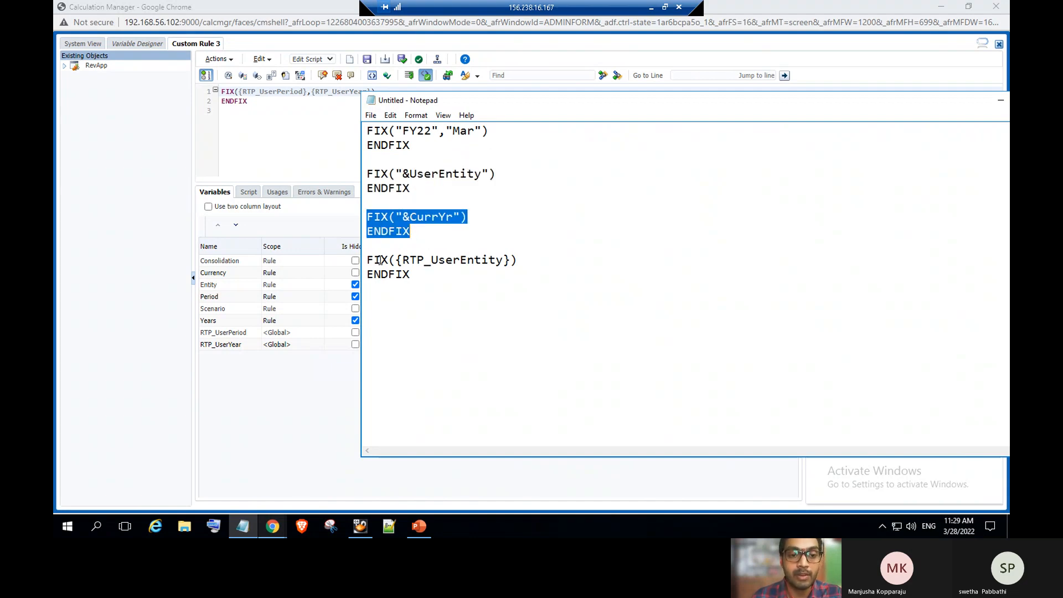
left_click_drag(367, 259, 436, 277)
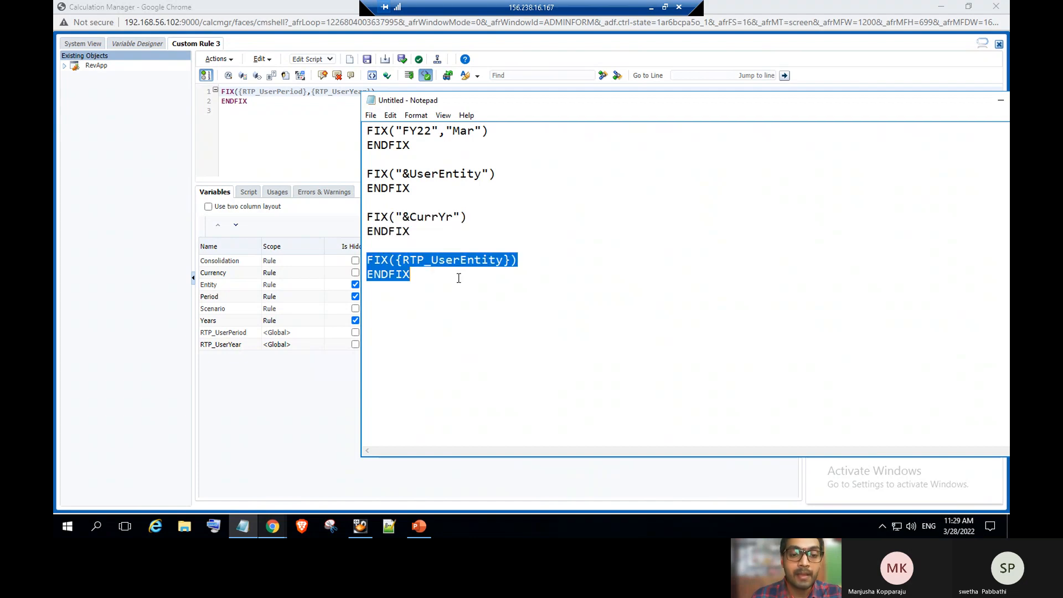
left_click(419, 526)
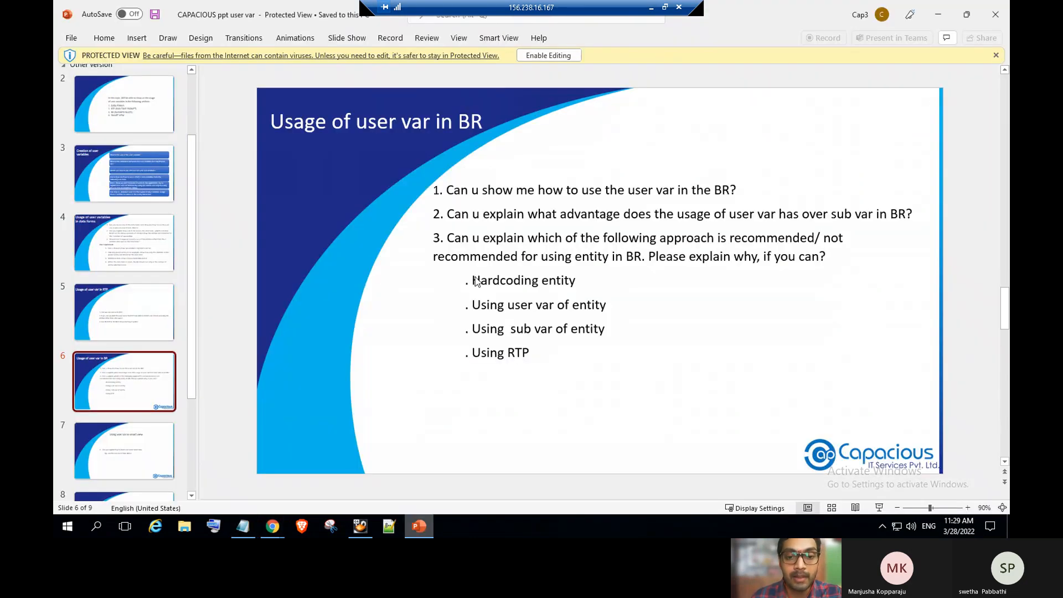
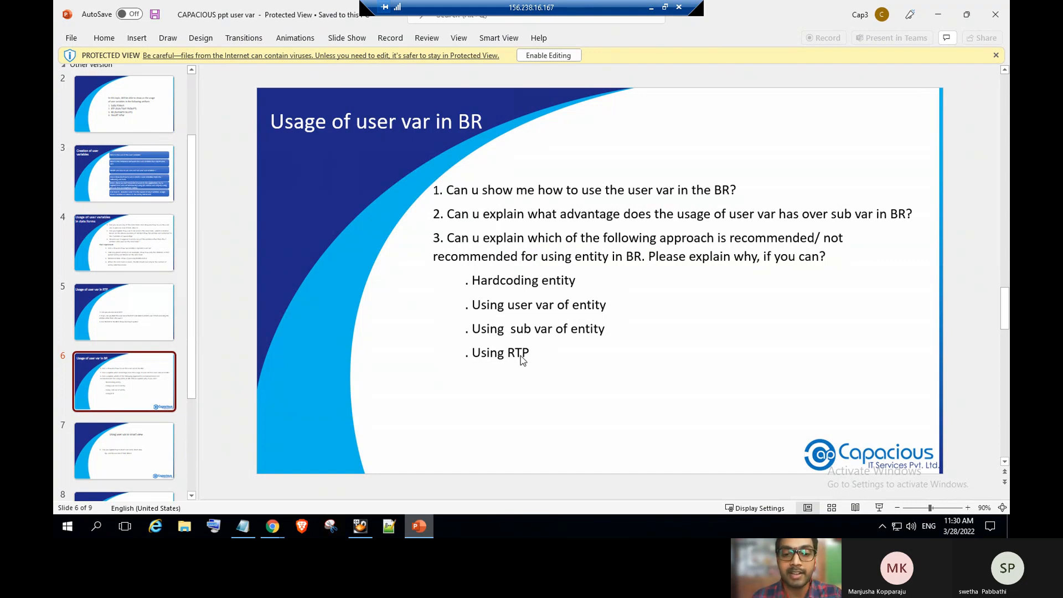
Switch to Calculation Manager and add {RTP_UserEntity} with a comma as the first member of Custom Rule 3's FIX statement.
left_click(272, 526)
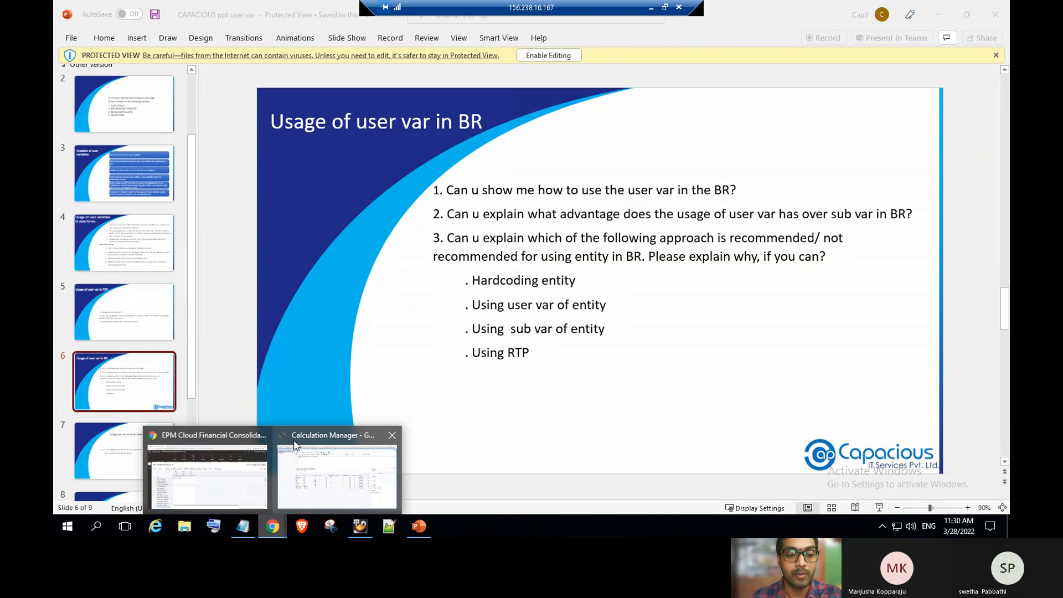
left_click(300, 470)
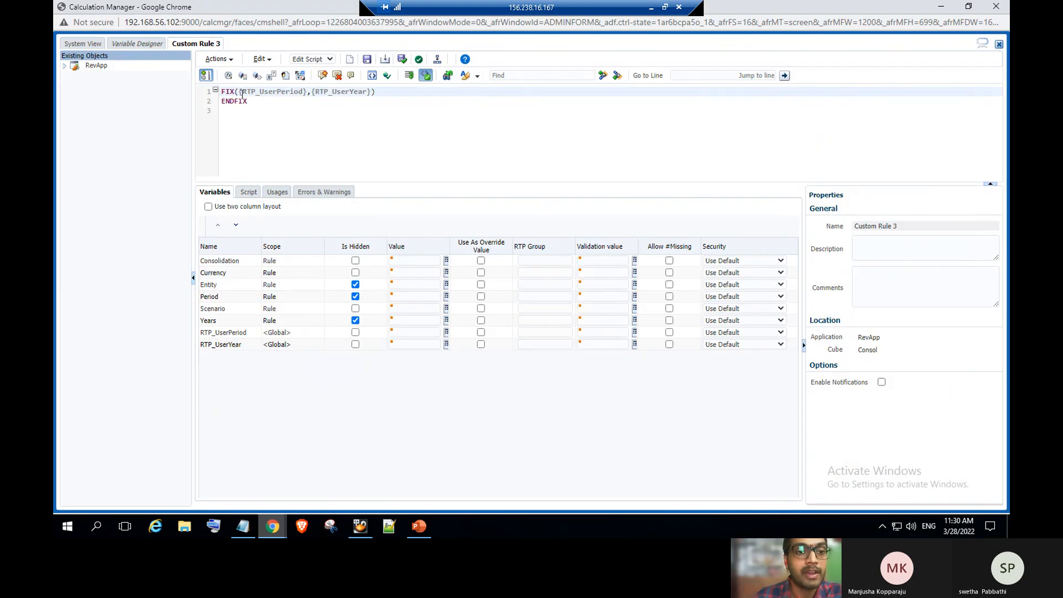
left_click(244, 526)
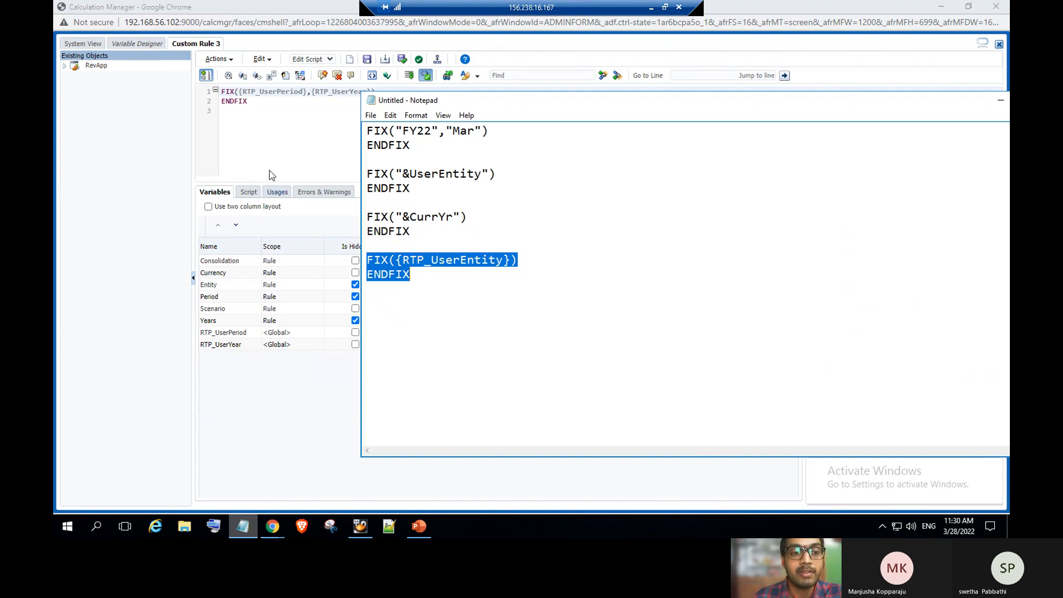
left_click(274, 138)
left_click(240, 92)
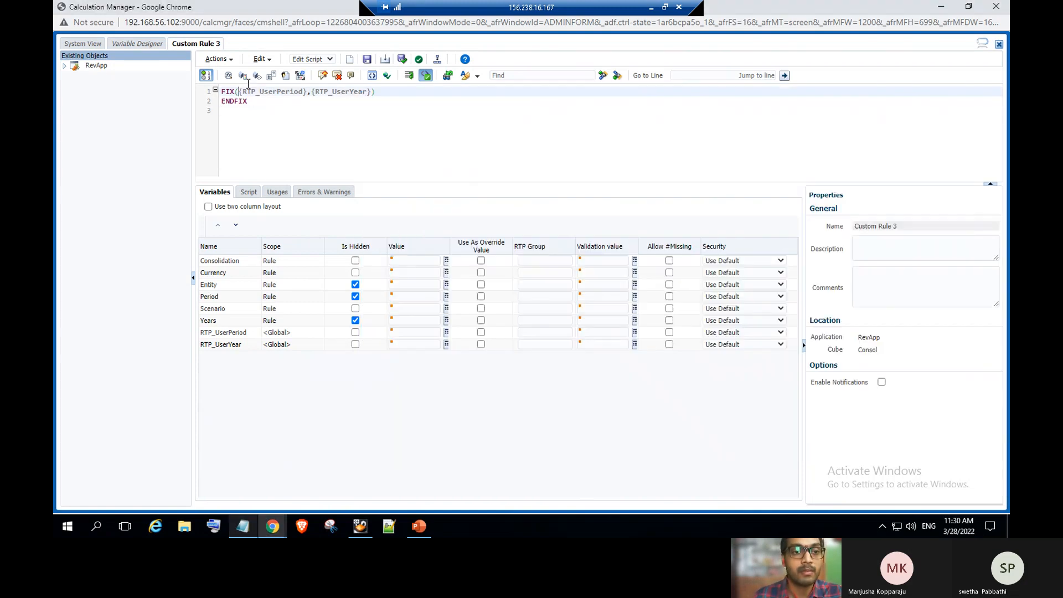
type(",")
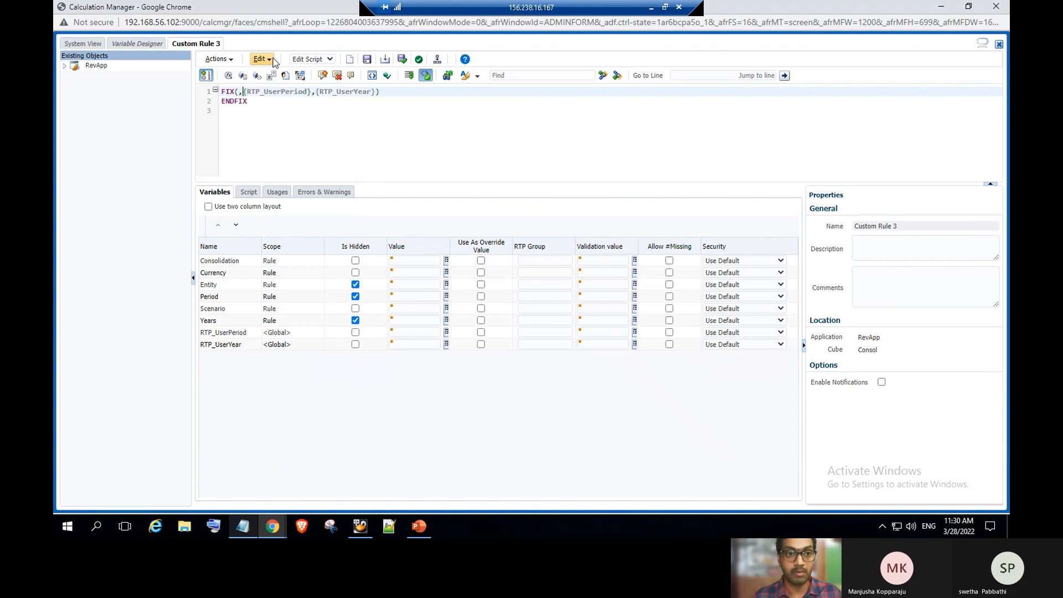
key("Left")
type("{}")
key("Left")
type("R")
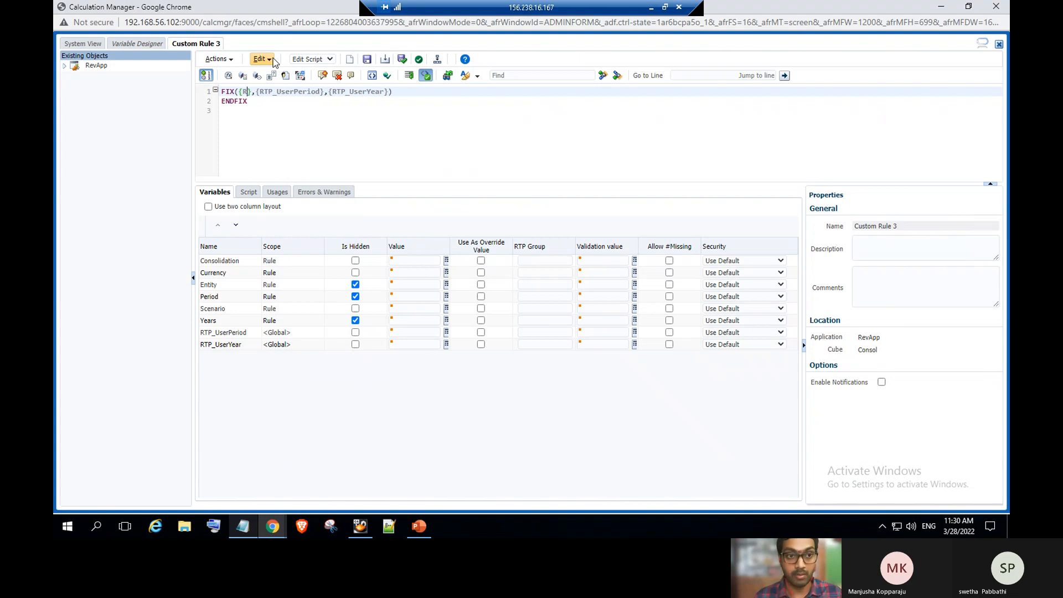
type("TP_")
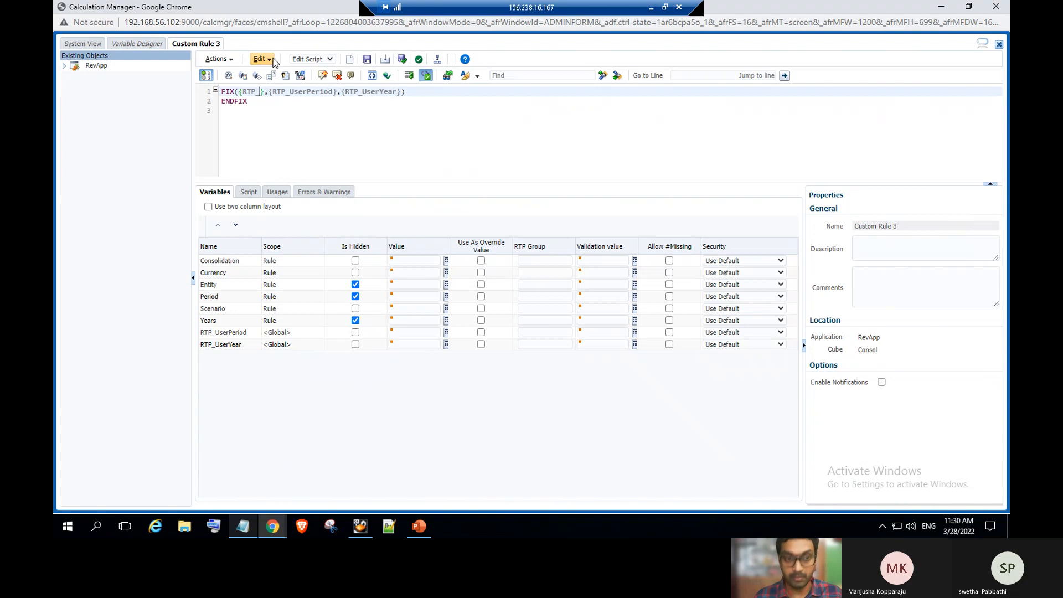
type("UserEntity")
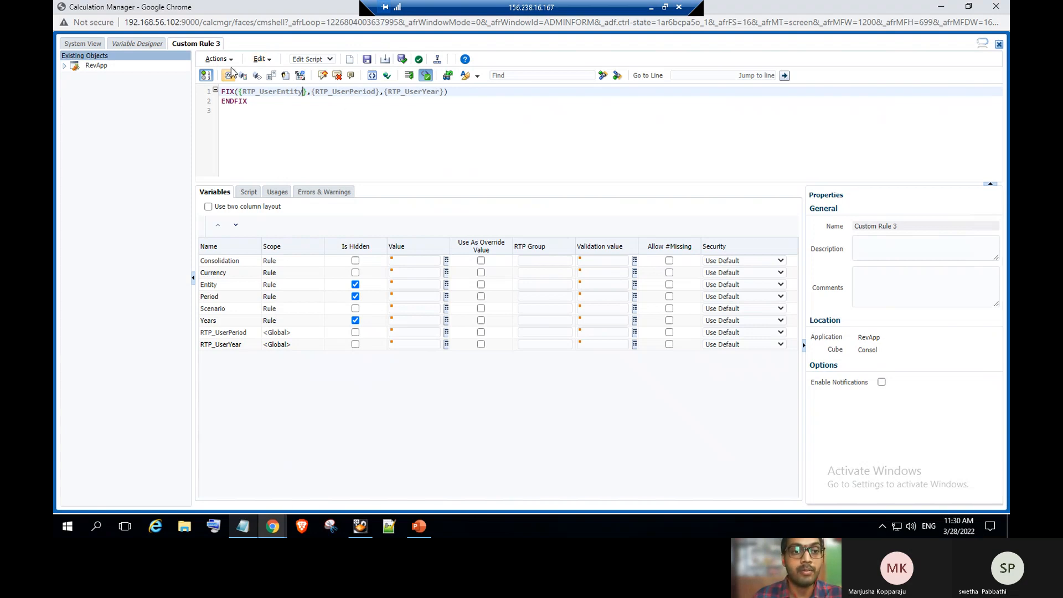
Save Custom Rule 3 and validate it, dismissing the resulting dialogs.
left_click(366, 60)
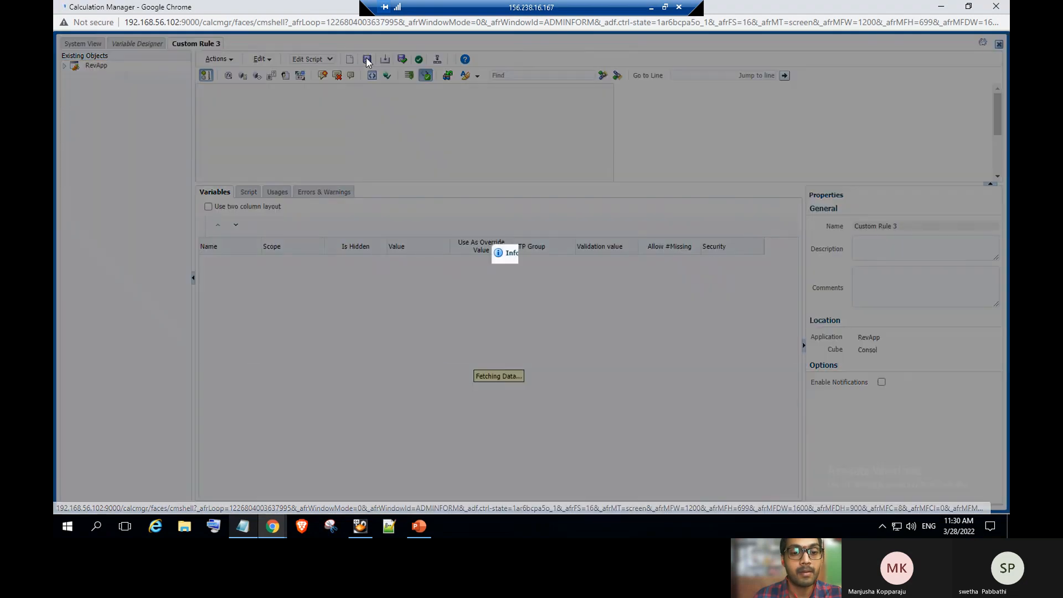
left_click(556, 292)
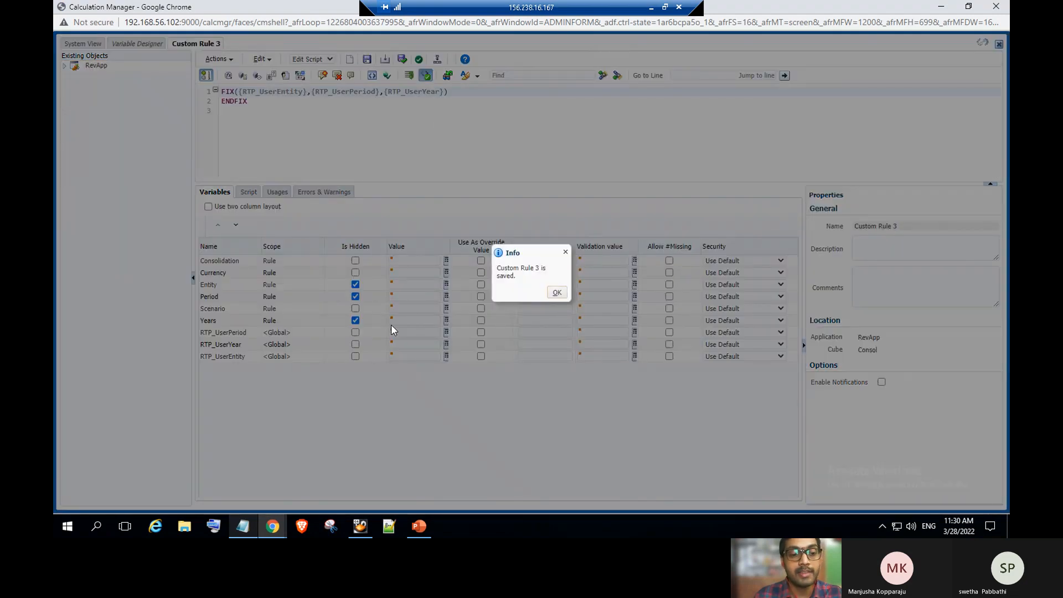
left_click(259, 334)
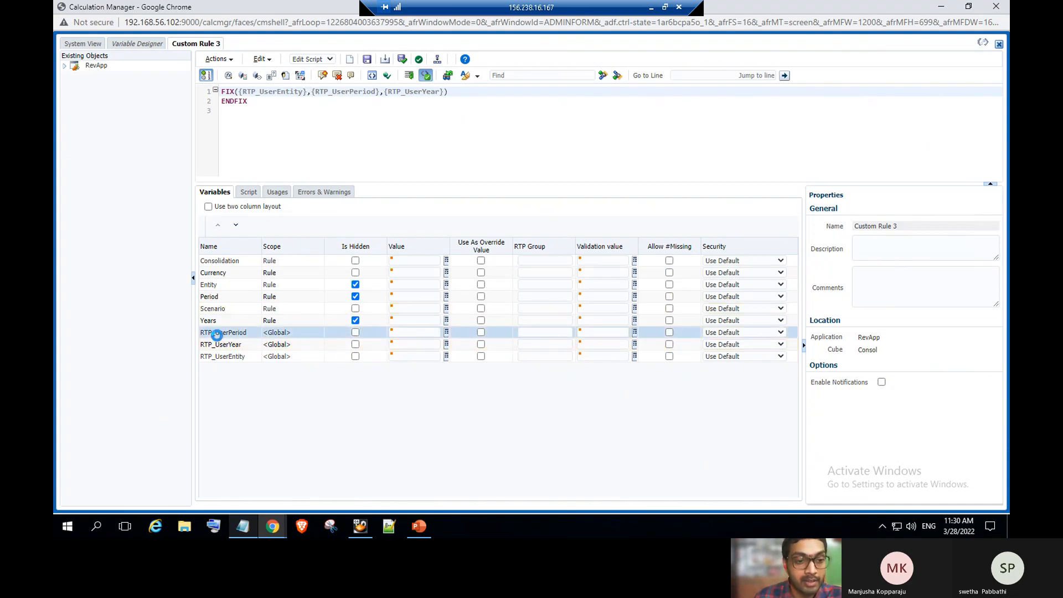
left_click(228, 345)
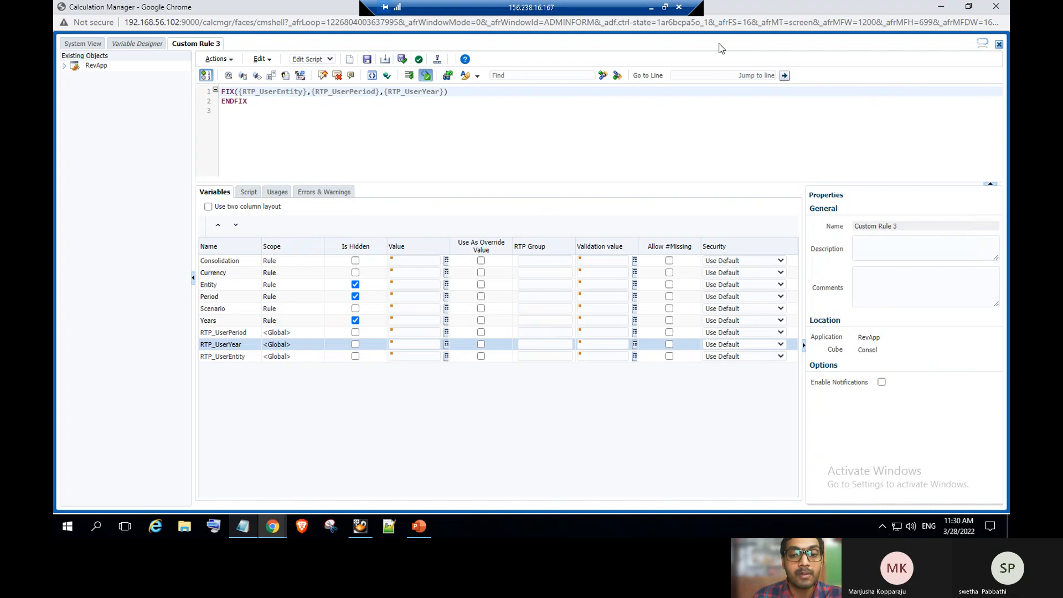
left_click(418, 61)
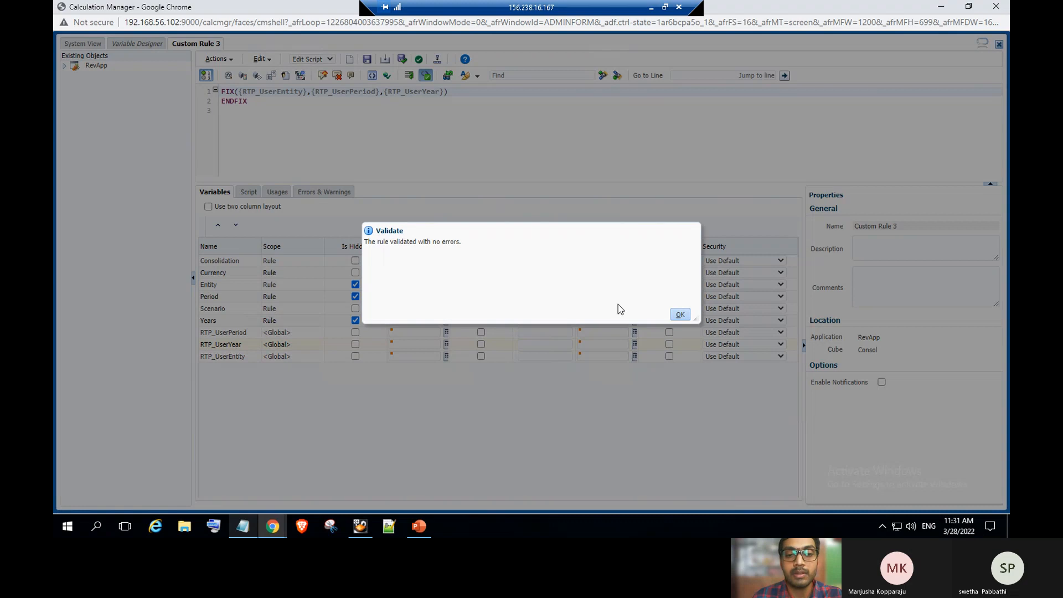
left_click(680, 314)
Deploy Custom Rule 3 to the RevApp application and close the deployment dialog.
left_click(227, 60)
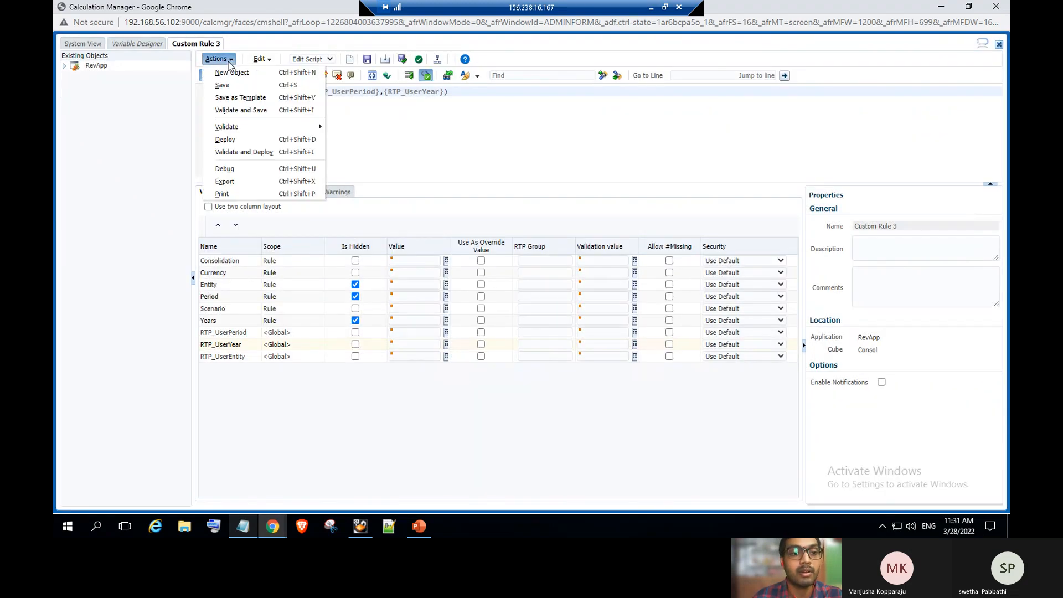
left_click(247, 139)
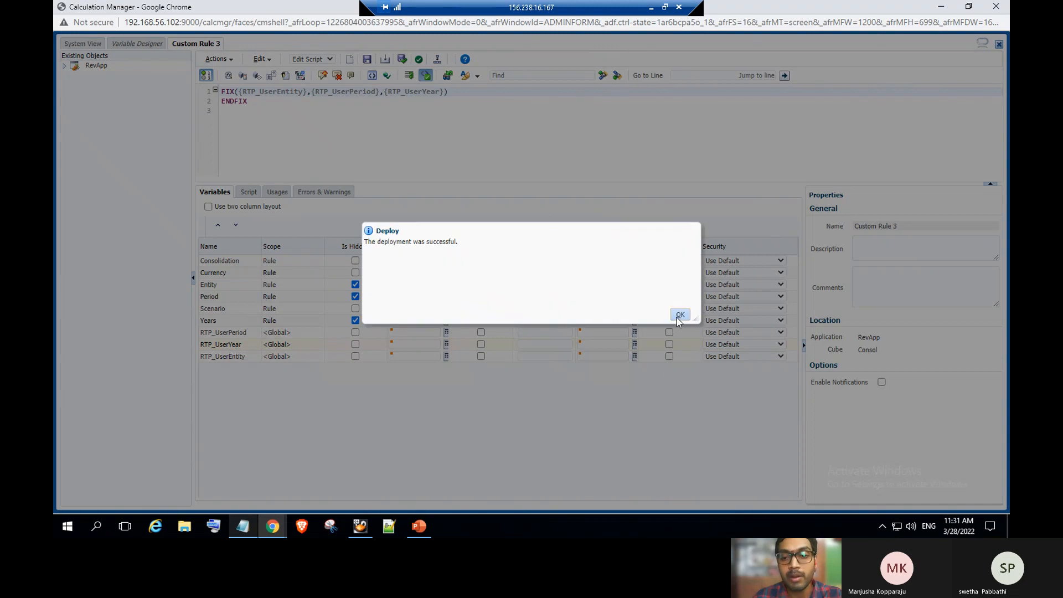
left_click(679, 315)
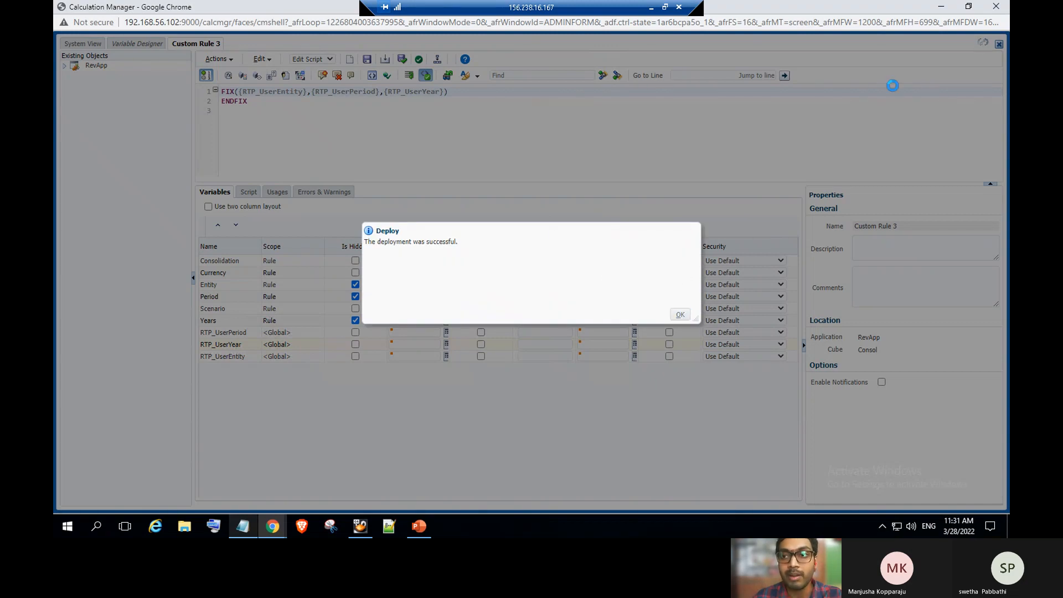
Switch to the EPM Cloud window and open Custom Rule 3's runtime prompts from the RevApp Business Rules list.
left_click(941, 8)
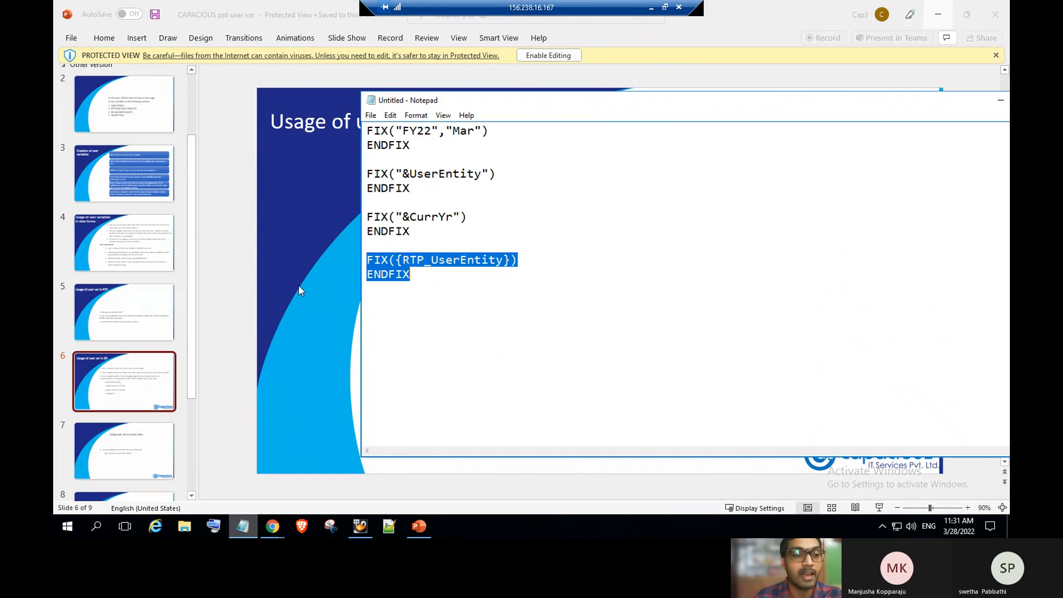
mouse_move(278, 526)
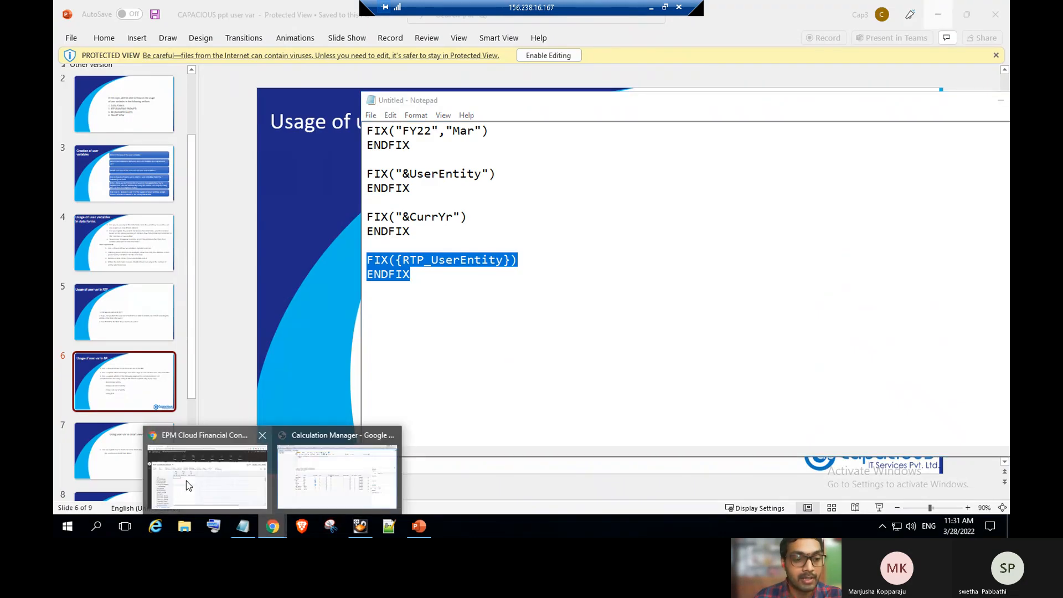
left_click(188, 487)
left_click(69, 58)
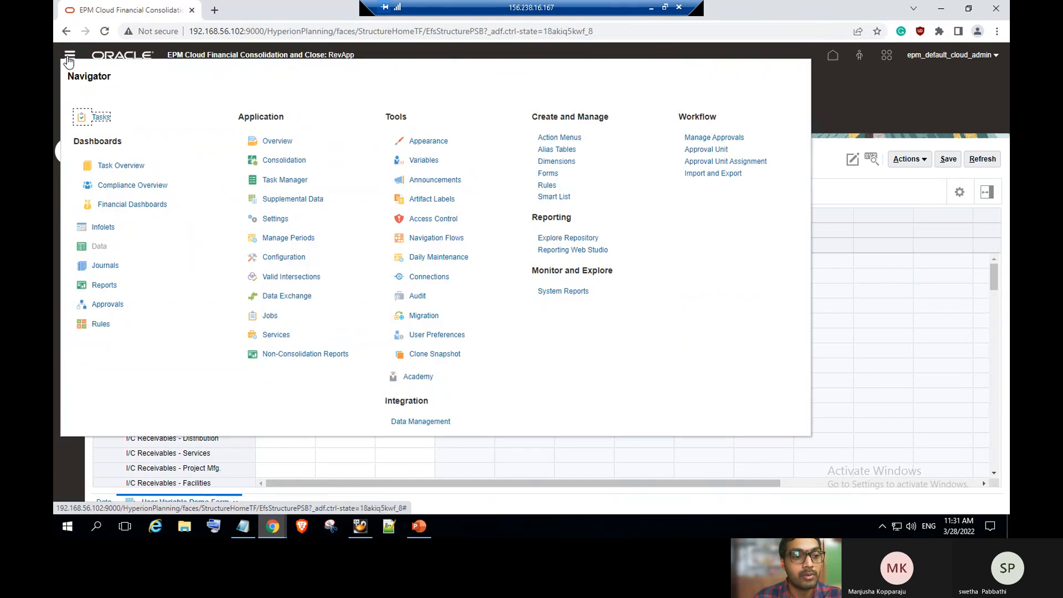
left_click(105, 326)
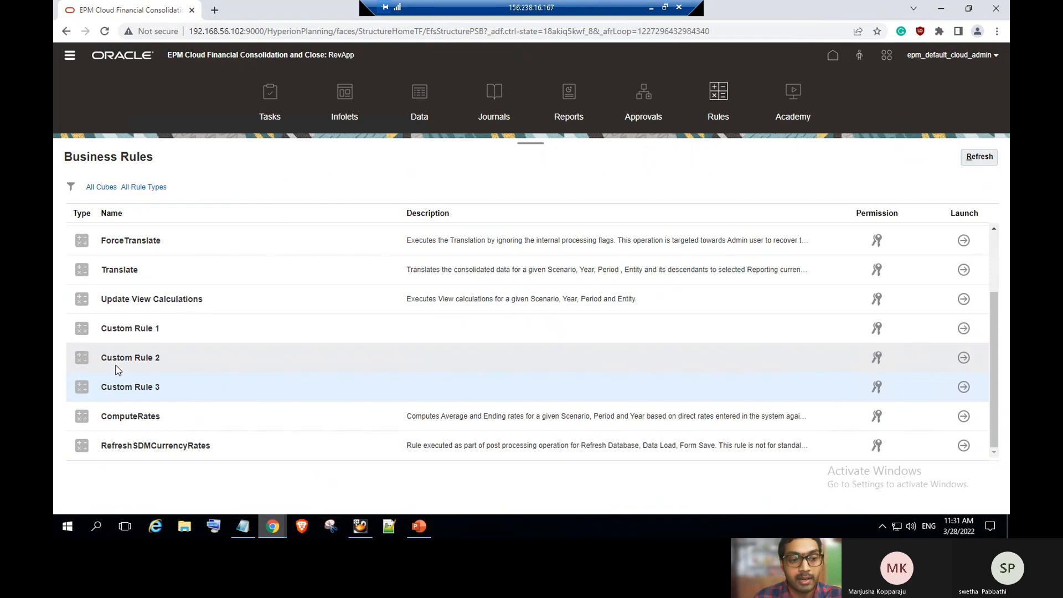
left_click(965, 387)
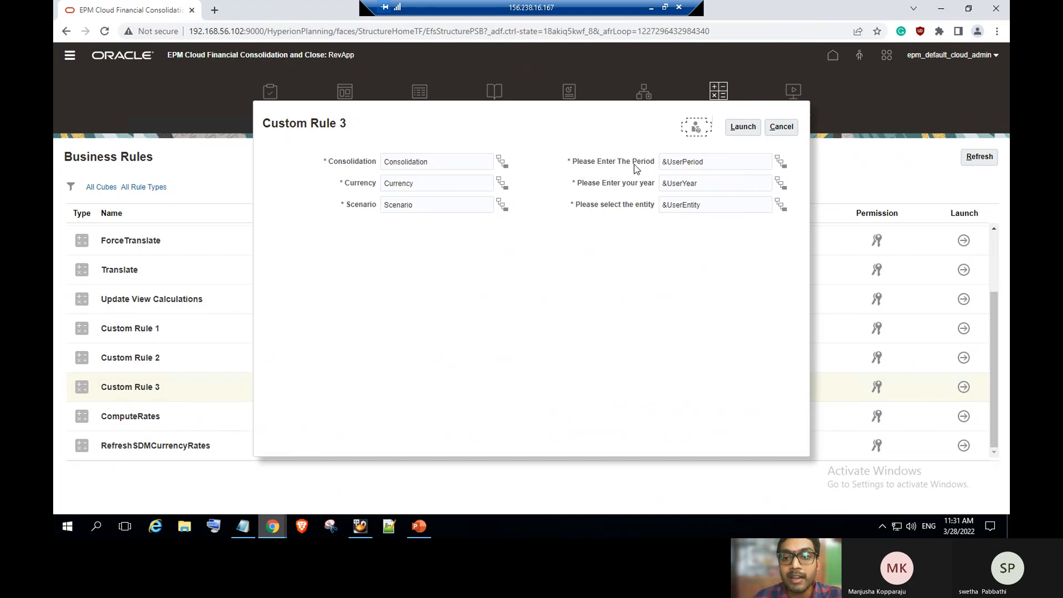
Check the default user variables in Custom Rule 3's period, year and entity prompts.
double_click(701, 160)
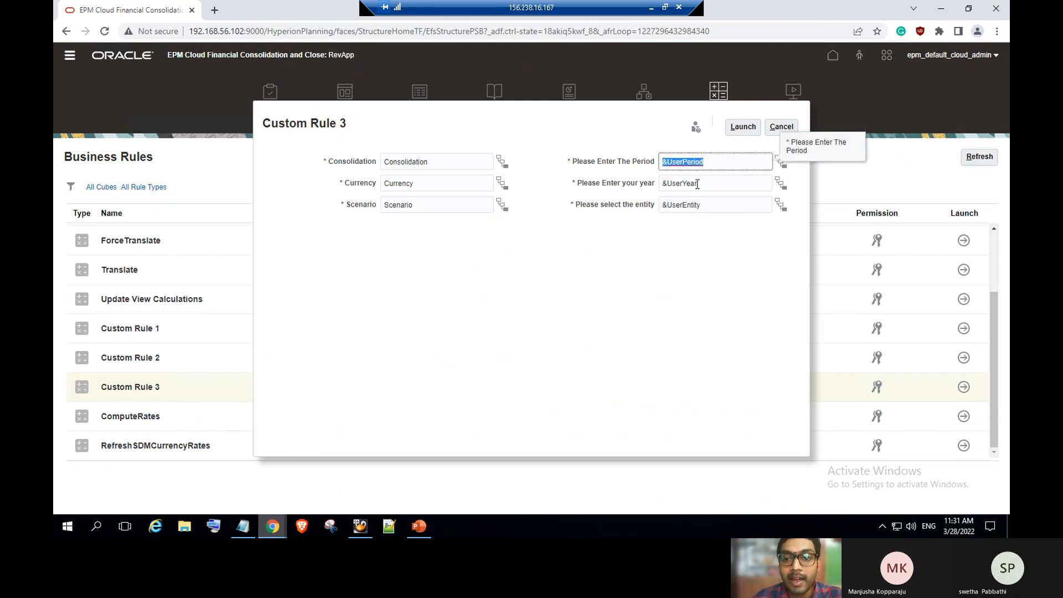
key("Tab")
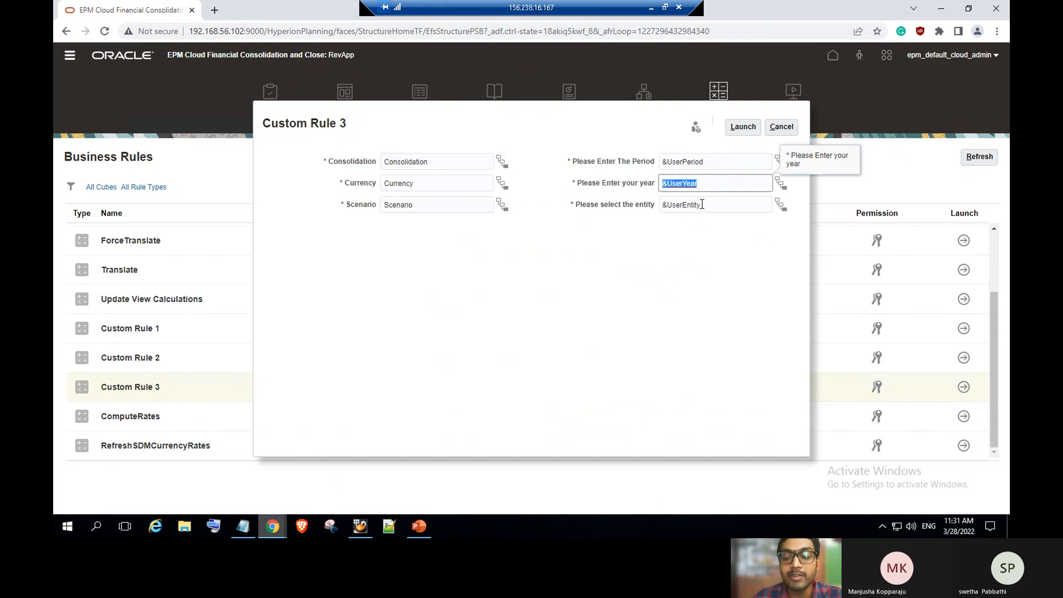
key("Tab")
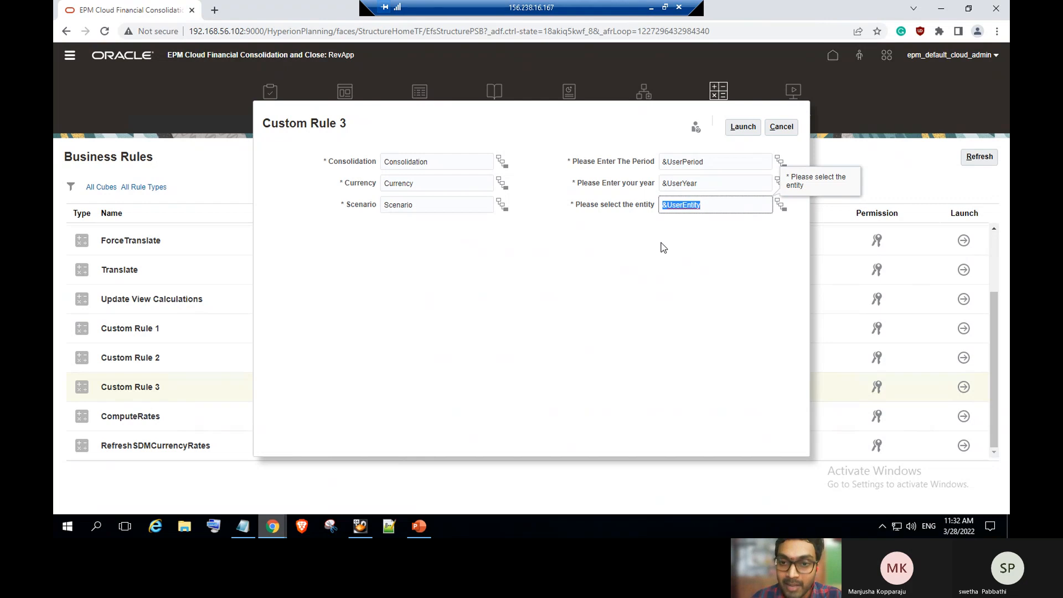
Switch to the PowerPoint presentation and show slide 7, "Using user var in smart view".
left_click(421, 518)
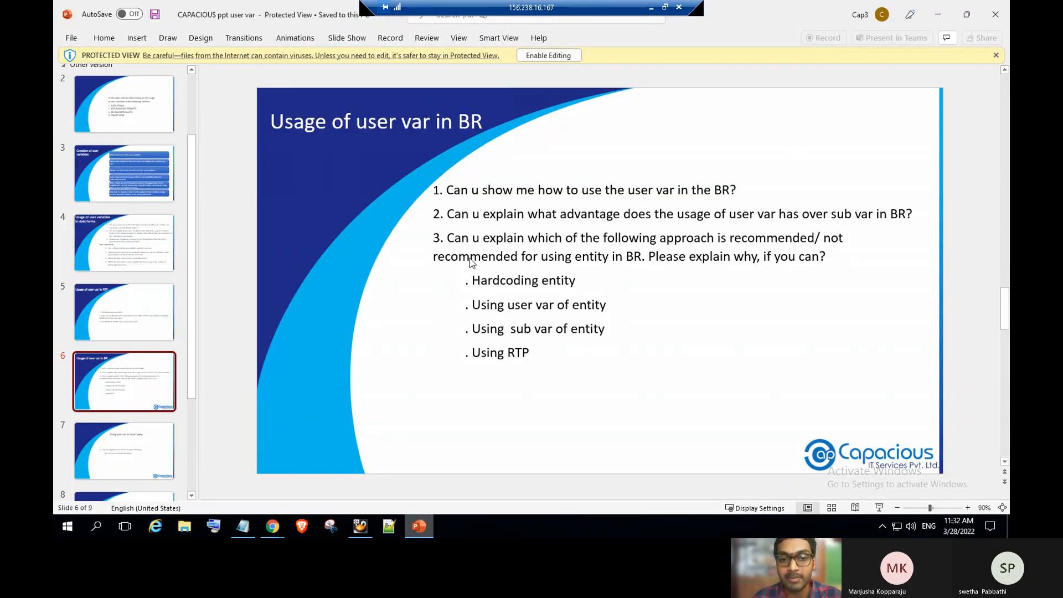
scroll(187, 390, "down", 1)
left_click(152, 395)
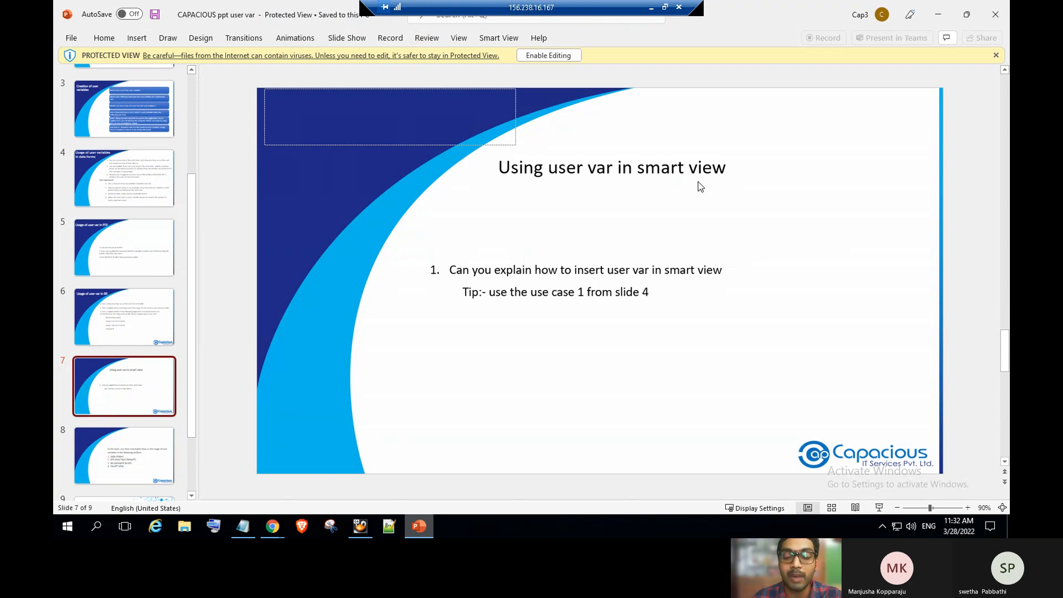
Launch Excel, maximize its window and create a blank workbook.
left_click(65, 526)
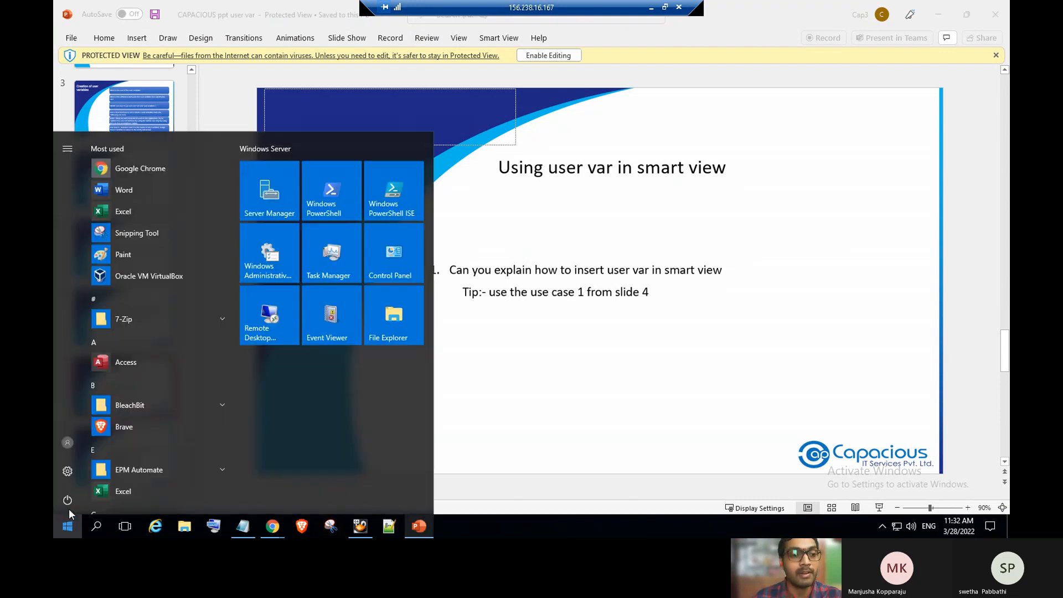
left_click(171, 208)
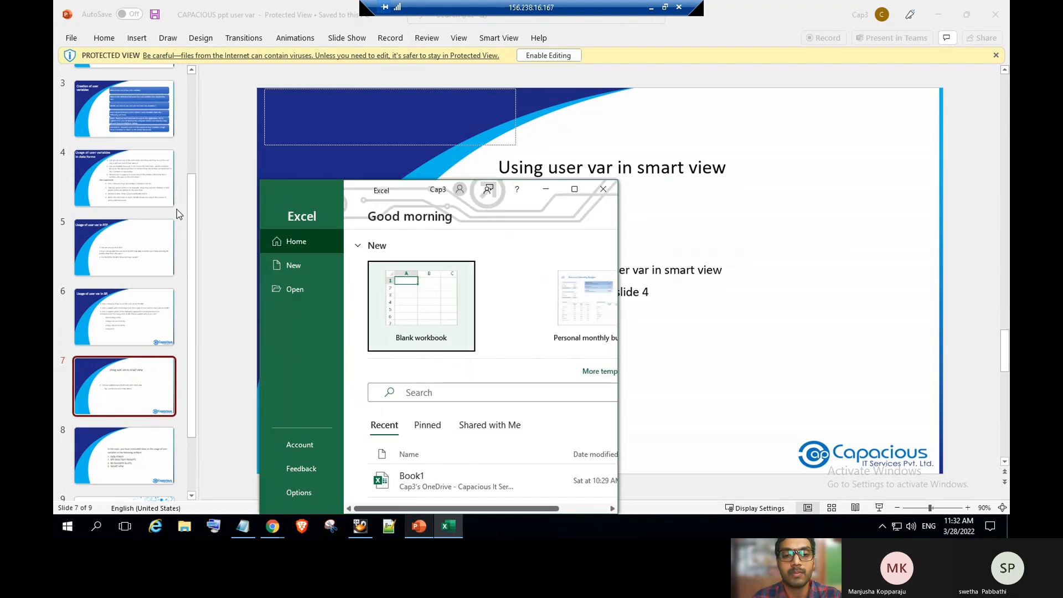
left_click(574, 190)
left_click(229, 133)
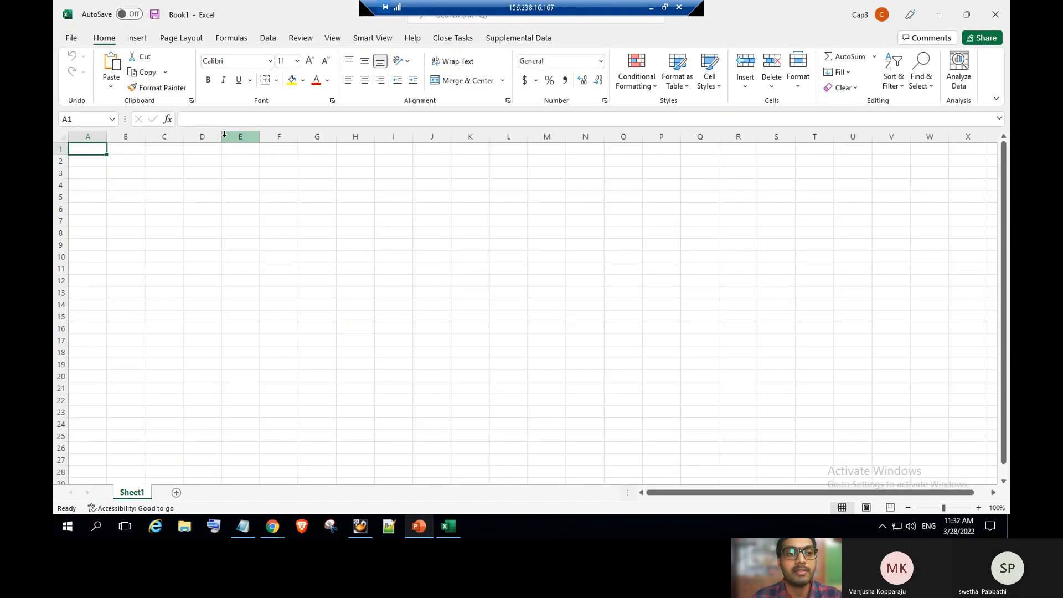
Display the Smart View pane in the workbook and open its Shared Connections.
left_click(381, 37)
left_click(74, 65)
left_click(884, 192)
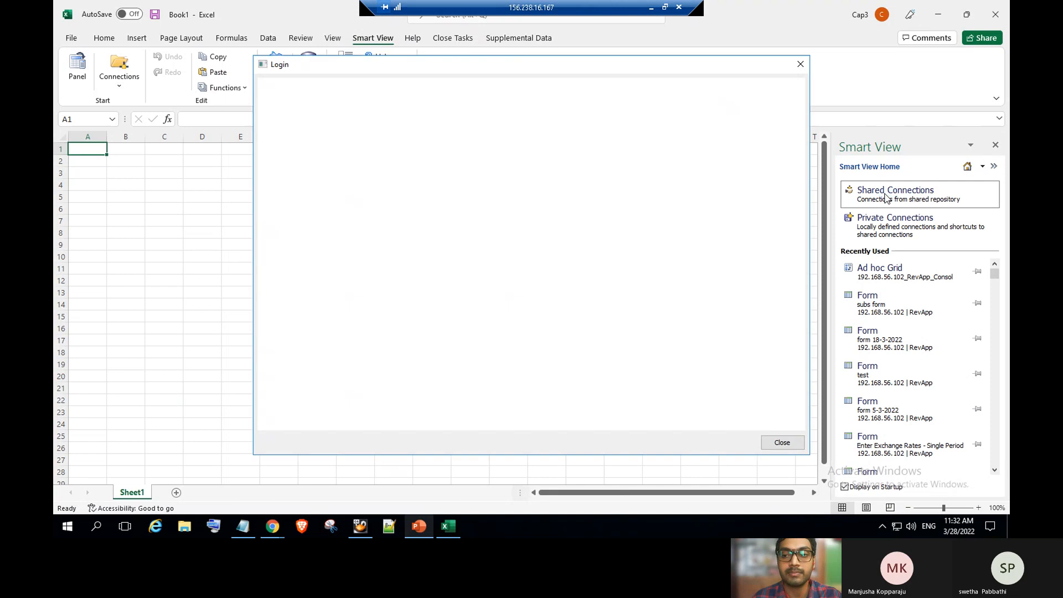
Sign in to Oracle Cloud with the administrator's user name and account password.
type("epm")
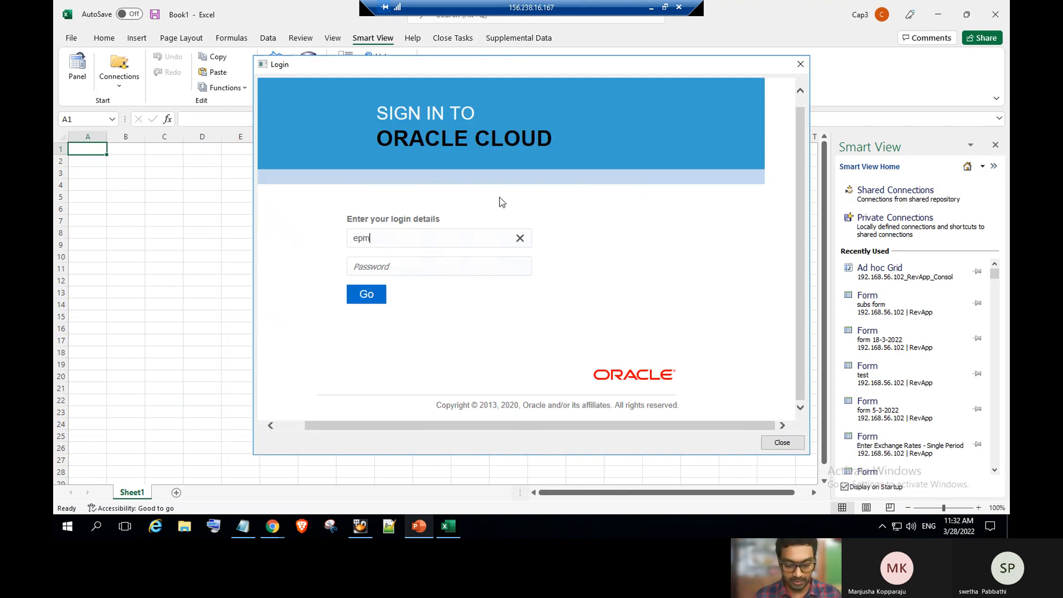
type("_default")
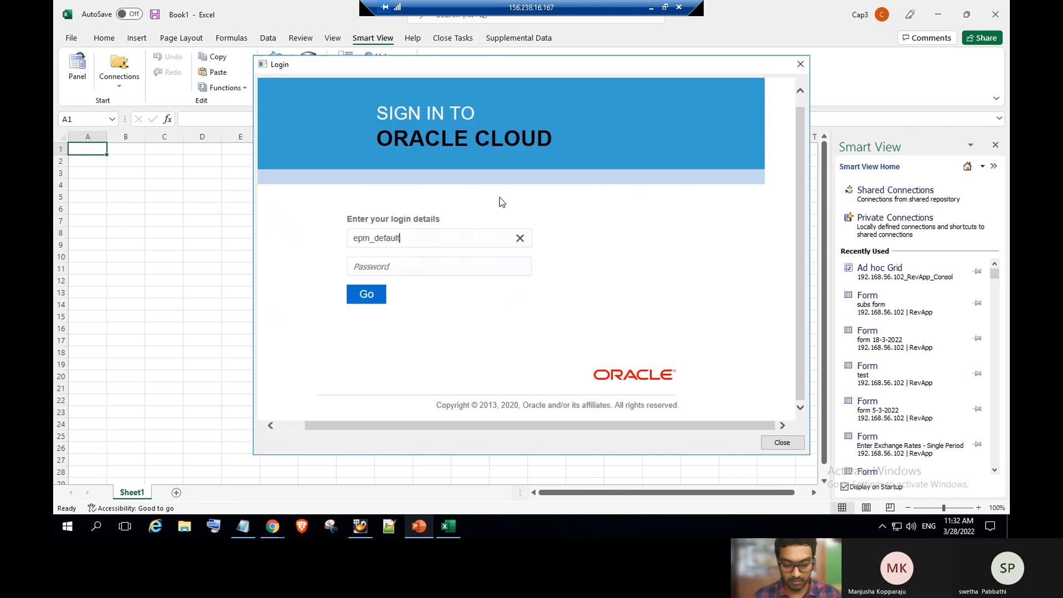
type("_cloud")
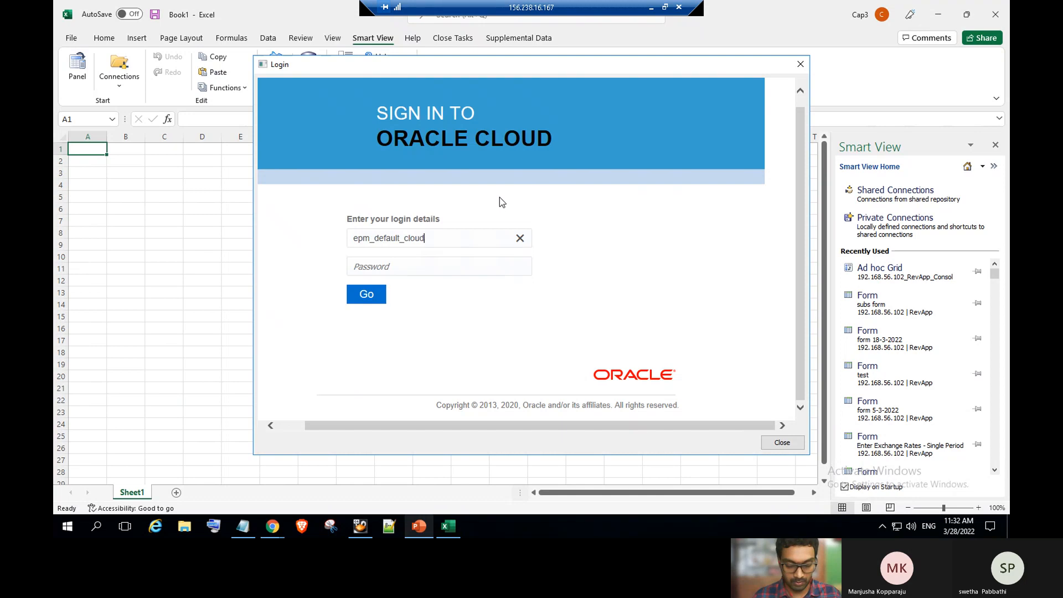
type("_admin")
key("Tab")
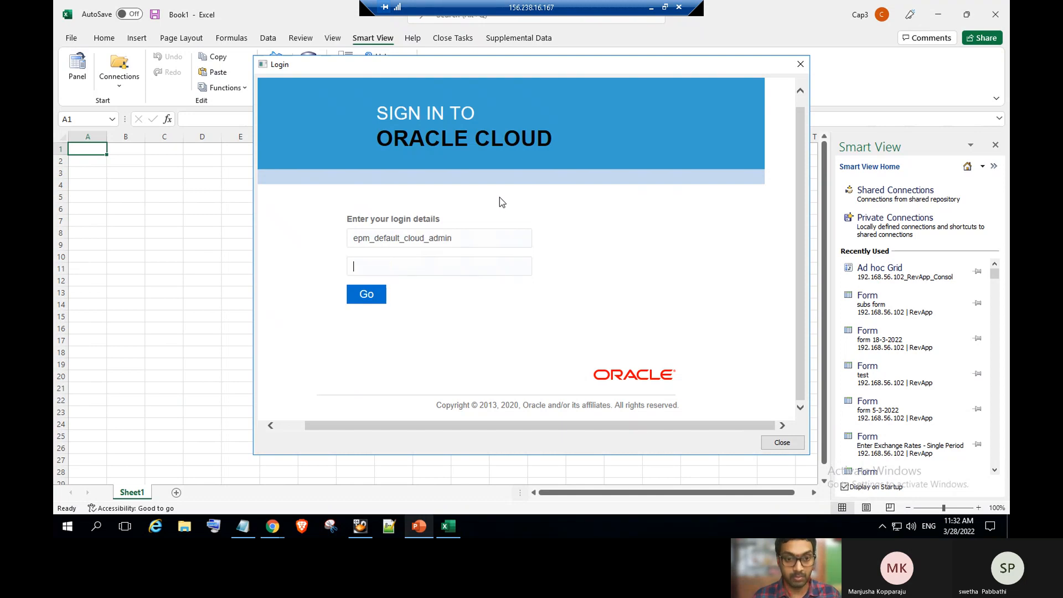
type("••••••••")
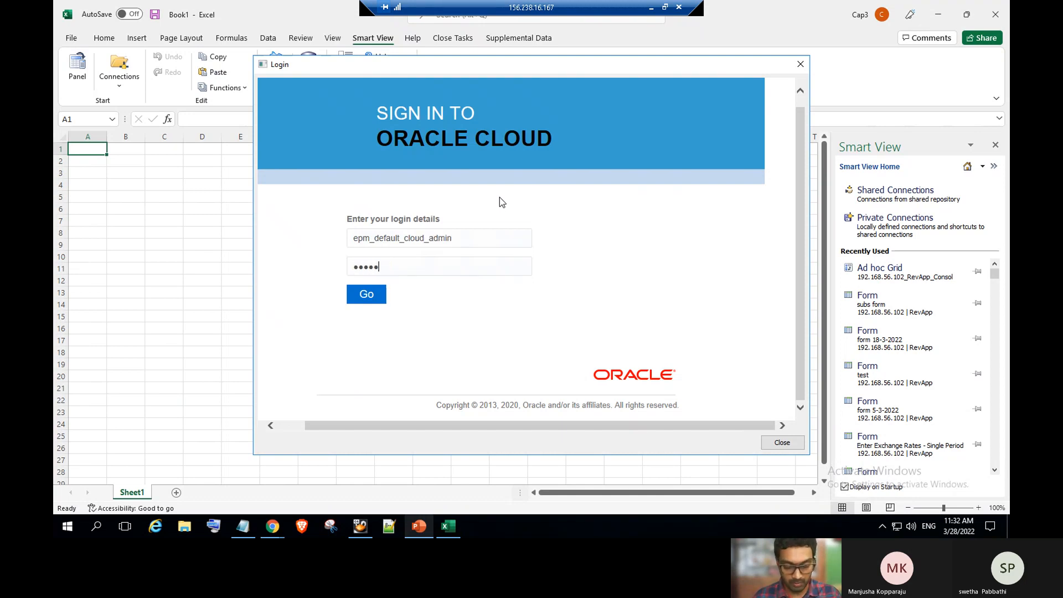
key("Return")
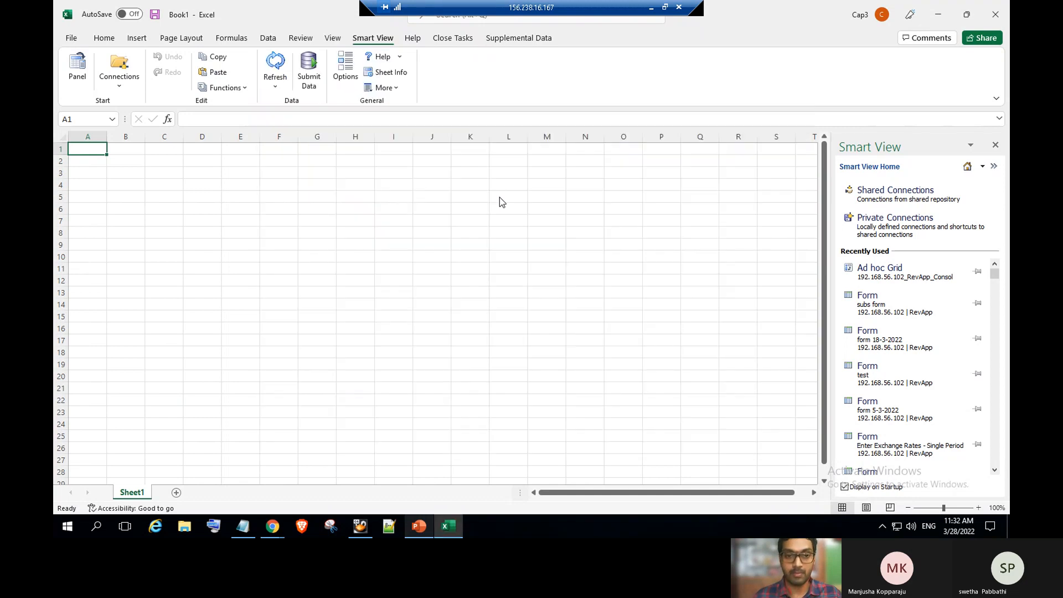
Connect to EPM Cloud and open User Variable Demo Form from RevApp's Library Demos folder for ad hoc analysis.
left_click(964, 189)
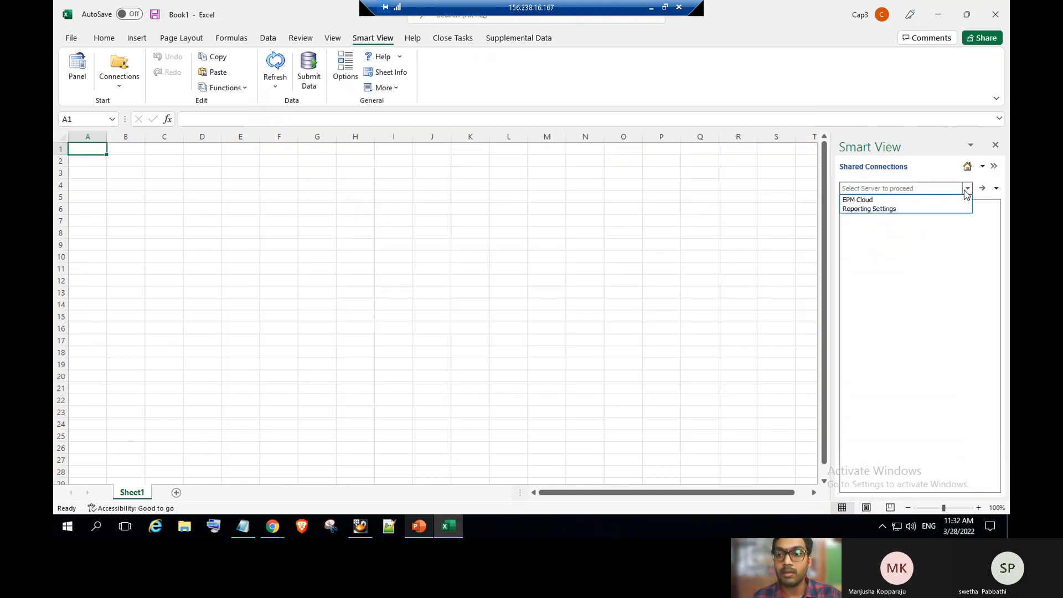
left_click(943, 201)
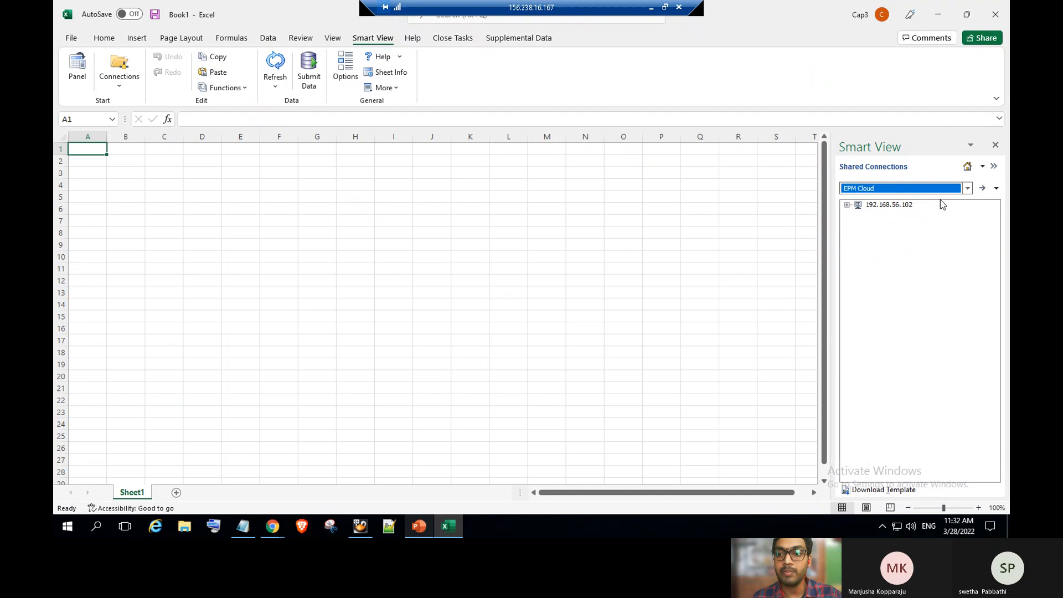
left_click(847, 206)
left_click(858, 215)
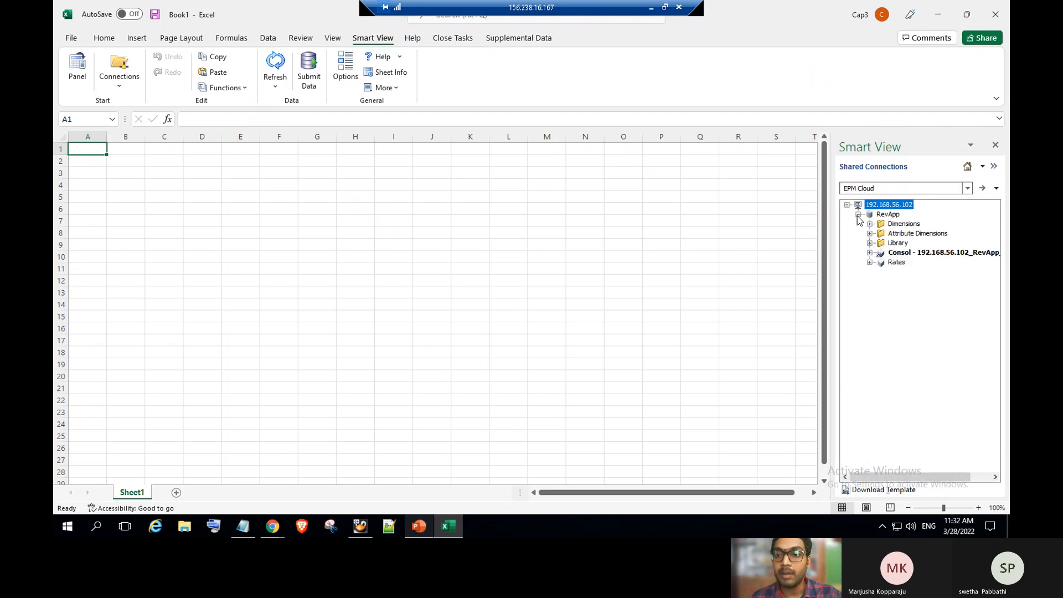
left_click(869, 243)
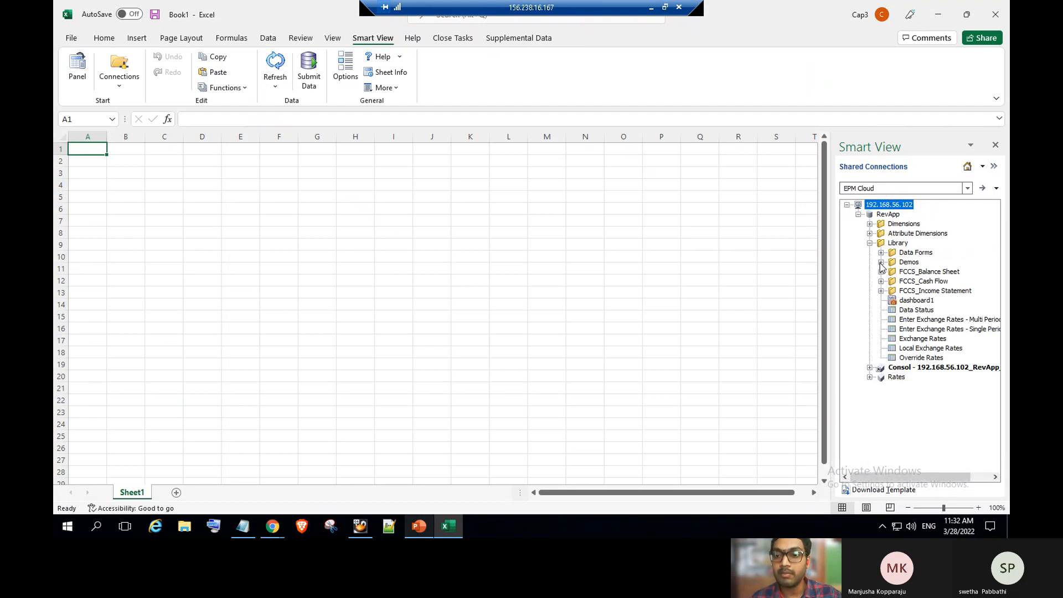
left_click(881, 262)
left_click(925, 329)
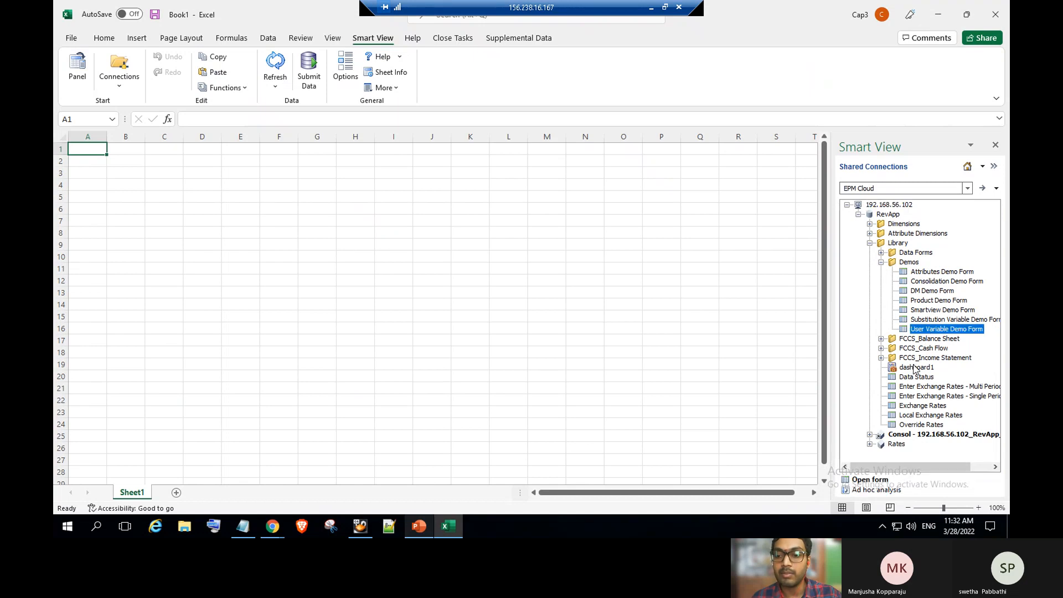
left_click(877, 490)
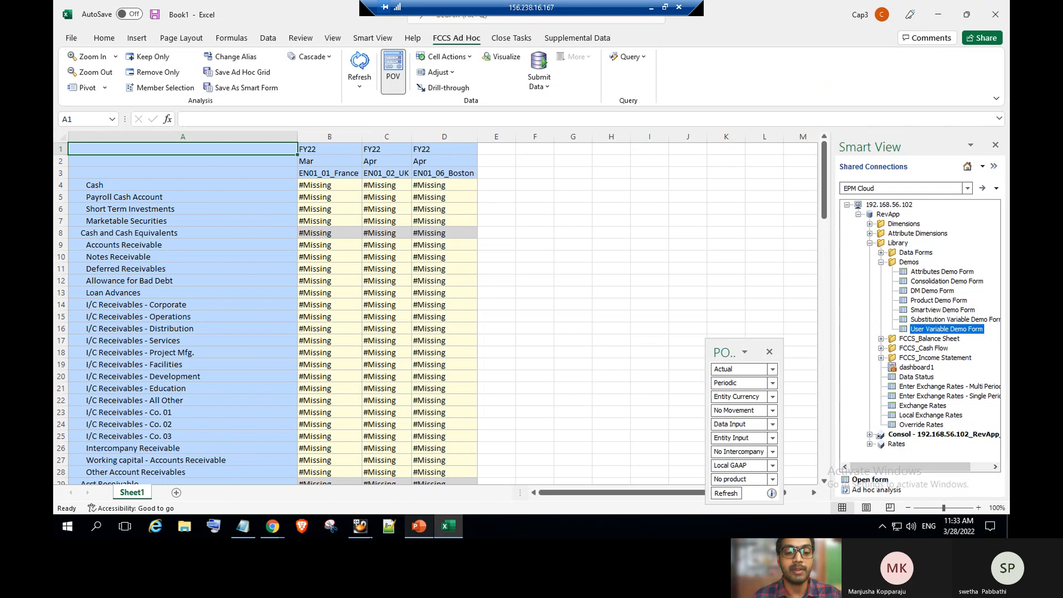
Add a new column header in cells E1 to E3 of the ad hoc grid with &UserYear, &UserMonth and &UserEntity.
left_click(494, 151)
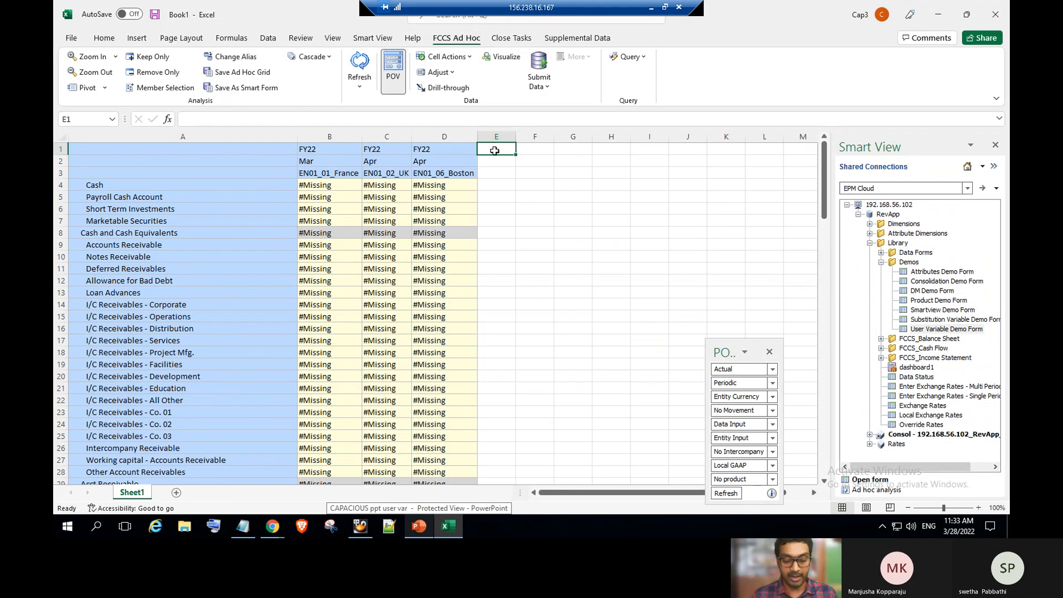
type("&")
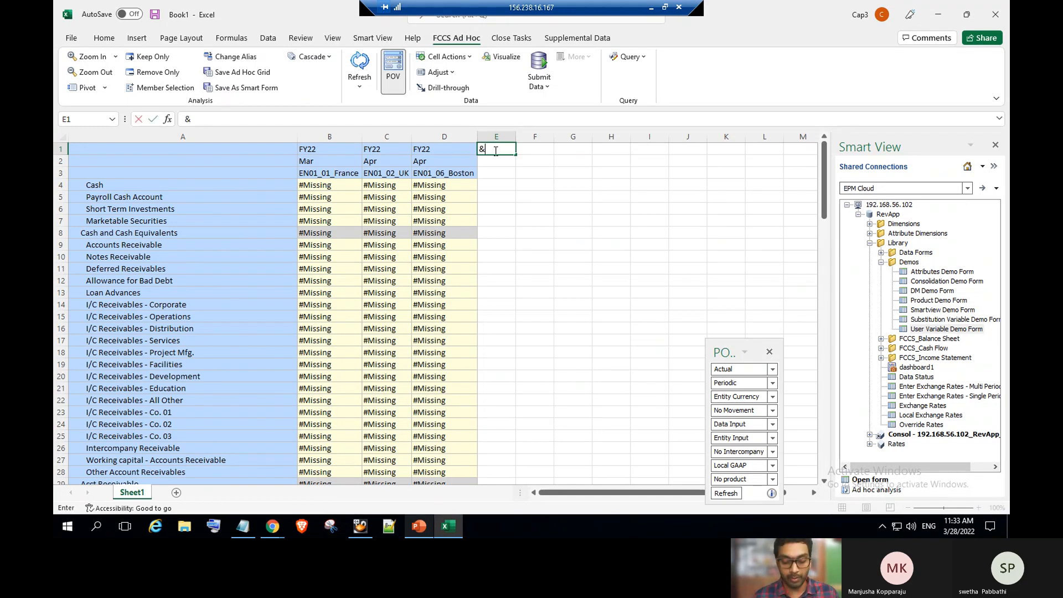
type("UserYear")
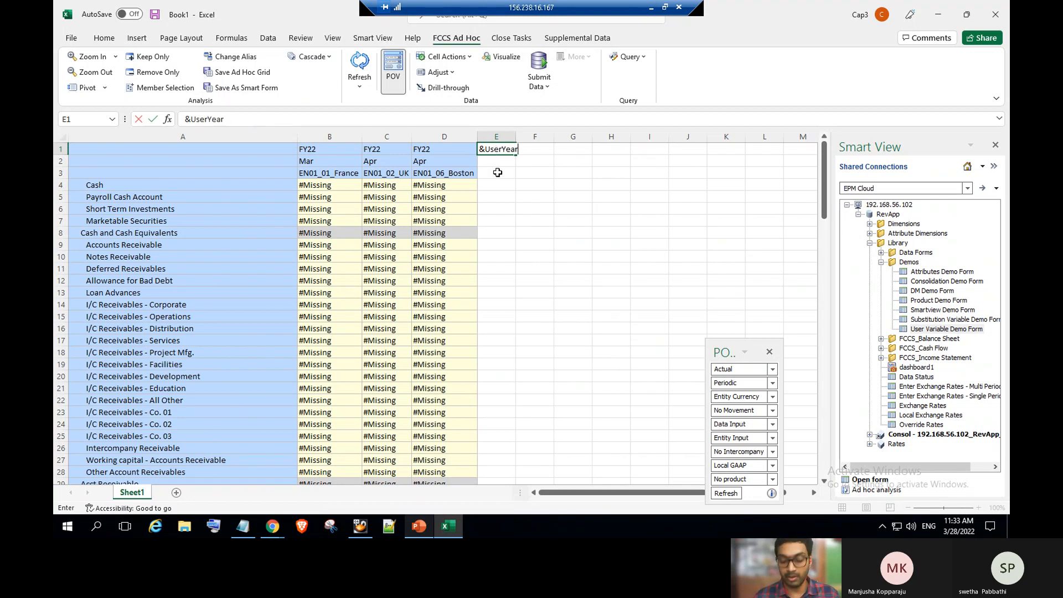
key("Return")
type("&User")
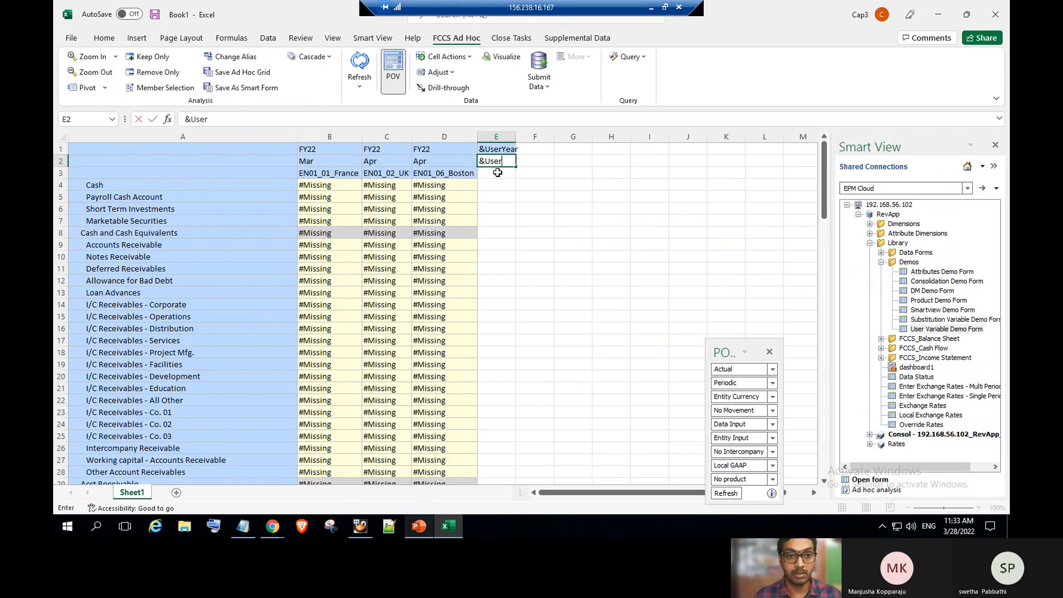
type("Month")
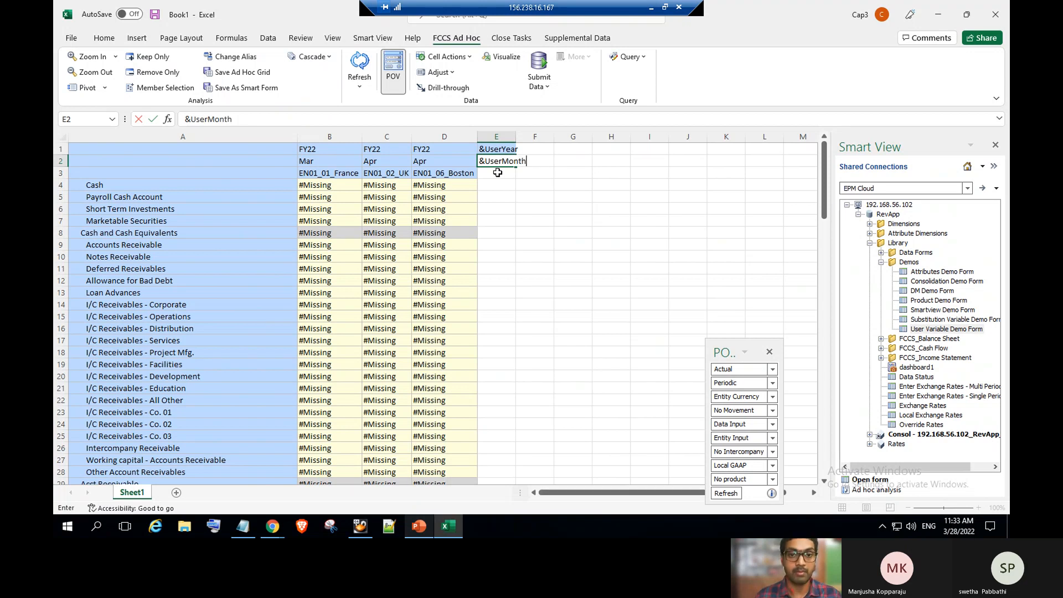
key("Return")
type("&UserEnt")
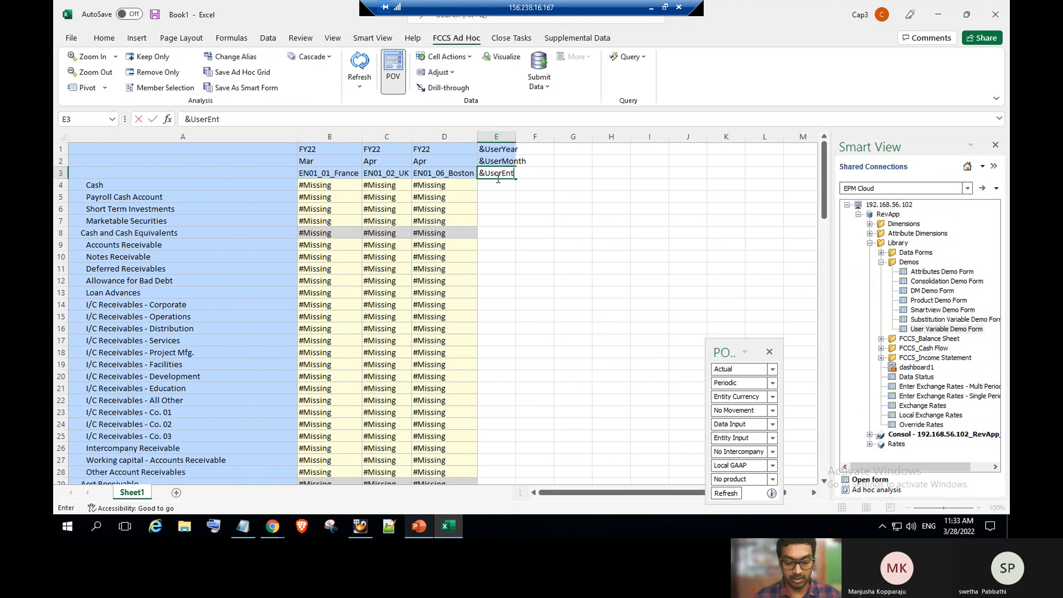
type("ity")
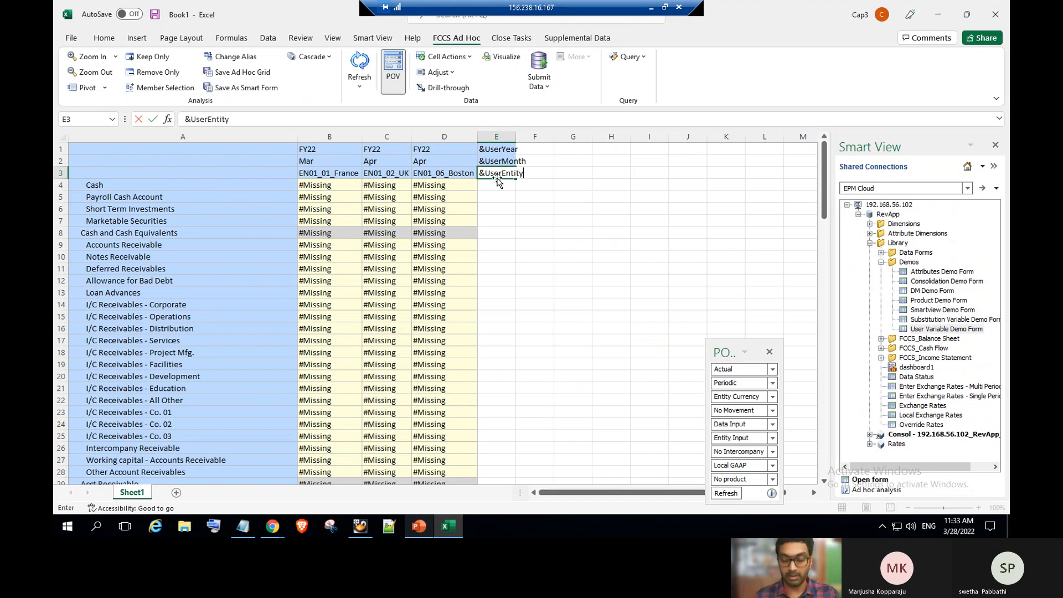
key("Return")
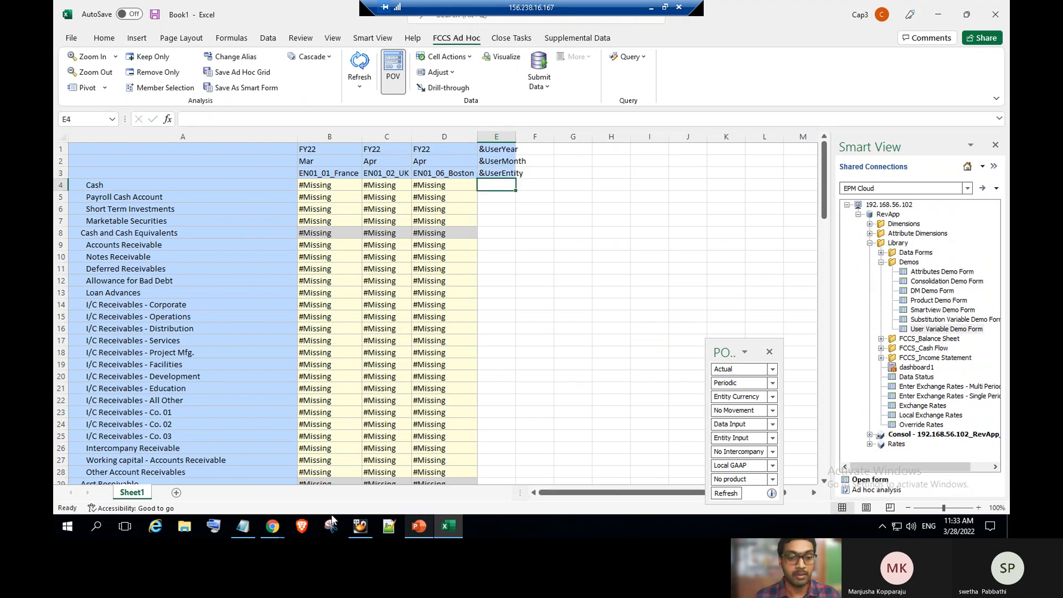
Switch to Chrome, cancel the Custom Rule 3 launch prompt and open the User Variables list to check the variable names.
left_click(273, 526)
left_click(226, 485)
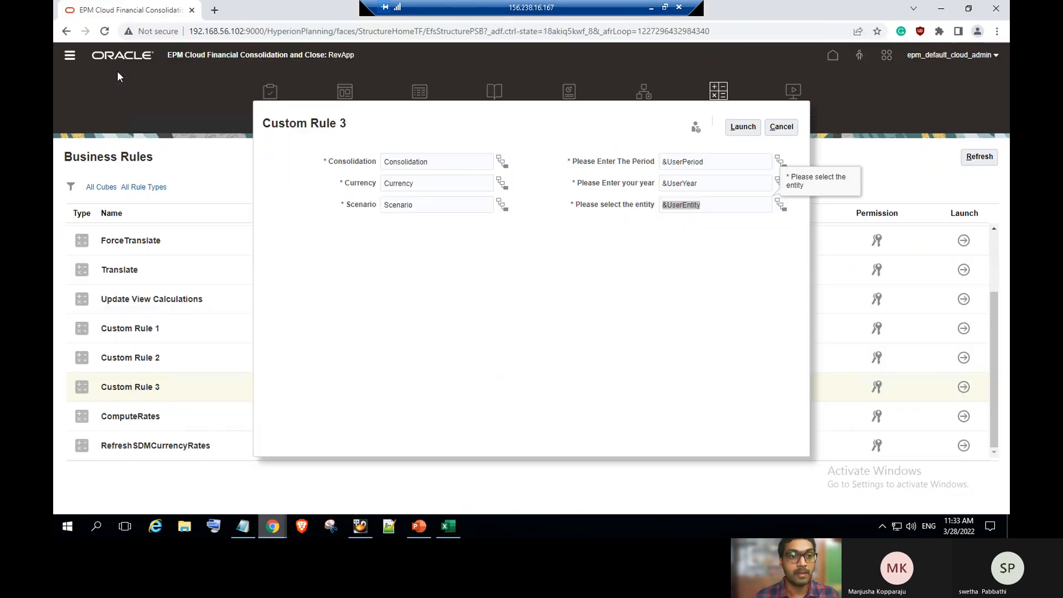
left_click(782, 128)
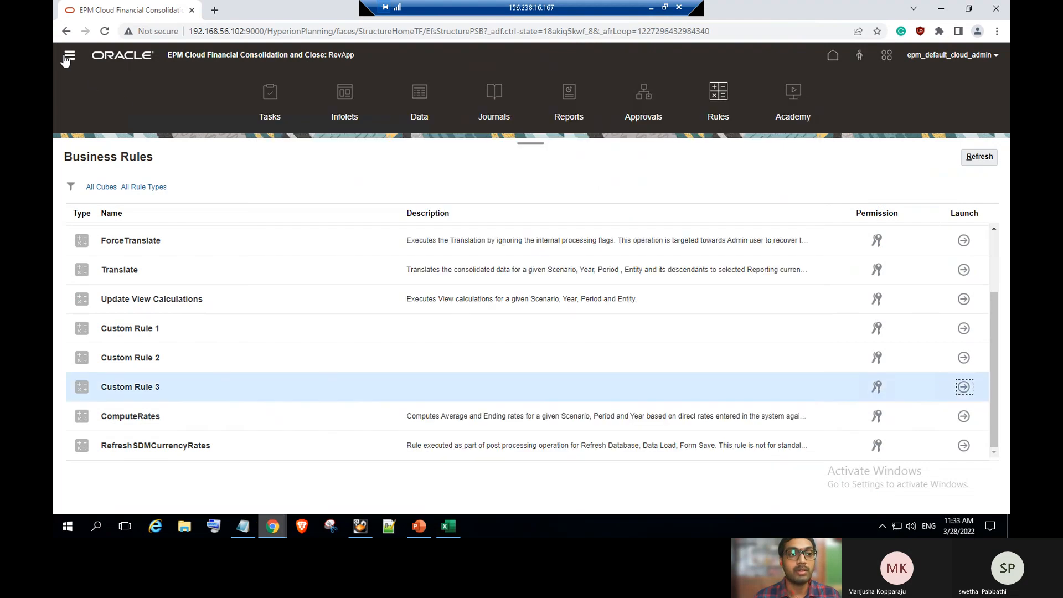
left_click(65, 58)
left_click(427, 161)
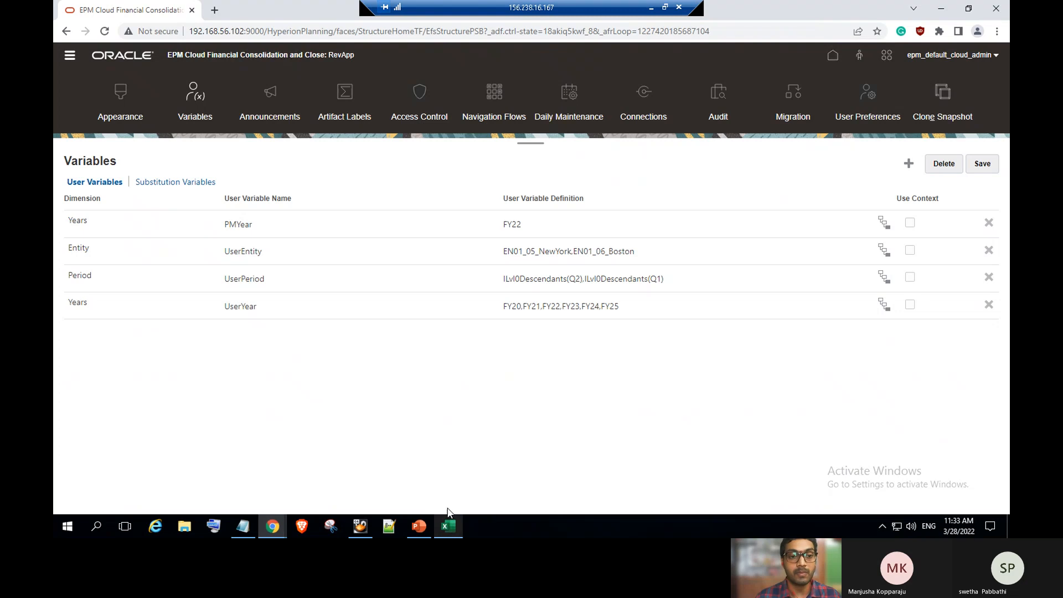
Switch to Excel, replace the variable in cell E2 of the ad hoc grid with &UserPeriod and refresh the grid.
left_click(448, 526)
left_click(497, 161)
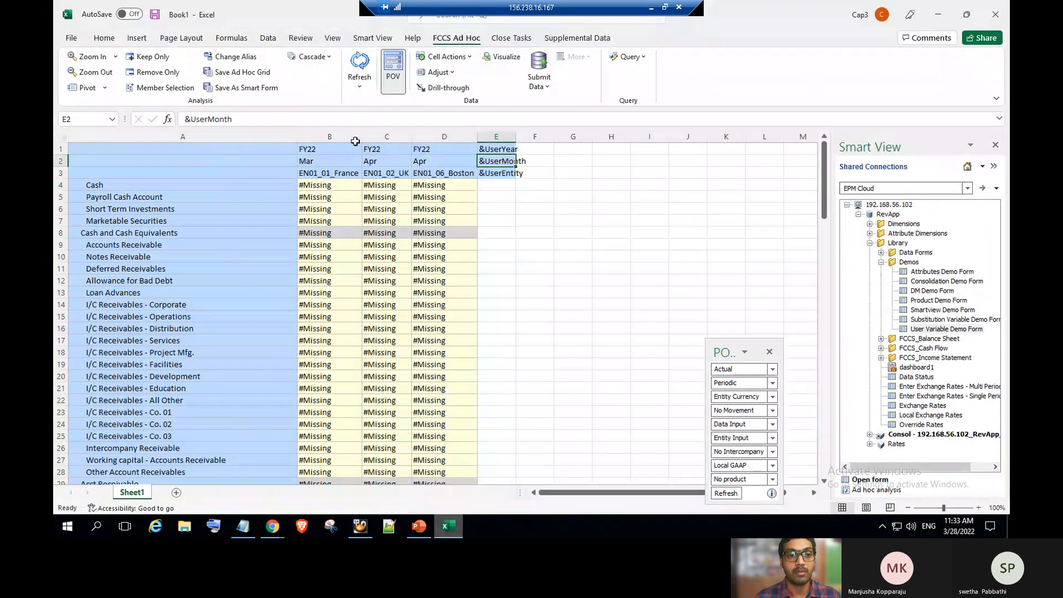
left_click(297, 121)
key("BackSpace")
key("BackSpace")
key("BackSpace")
key("BackSpace")
key("BackSpace")
key("BackSpace")
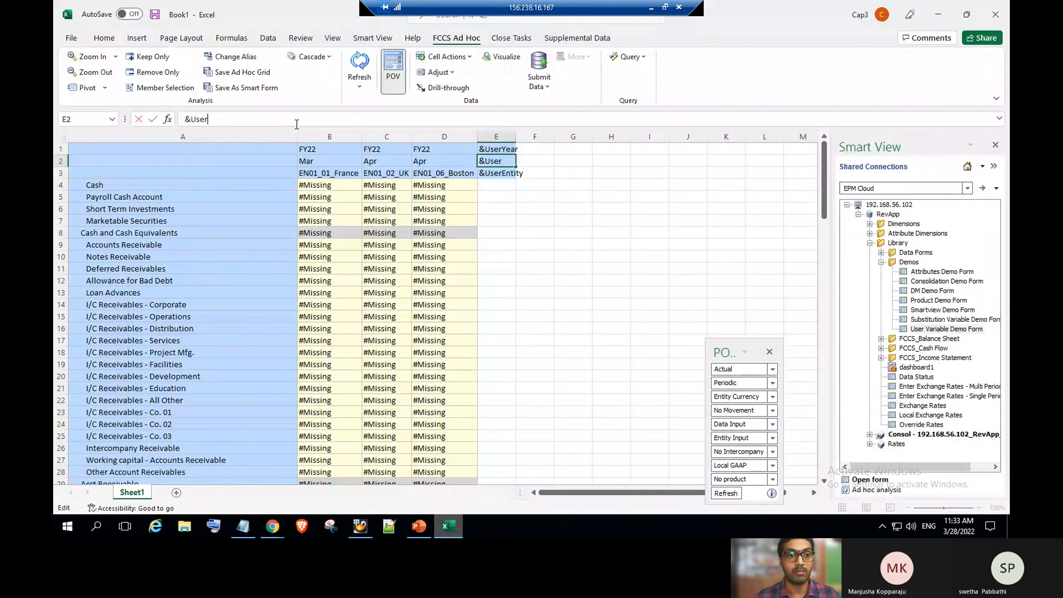
type("rPe")
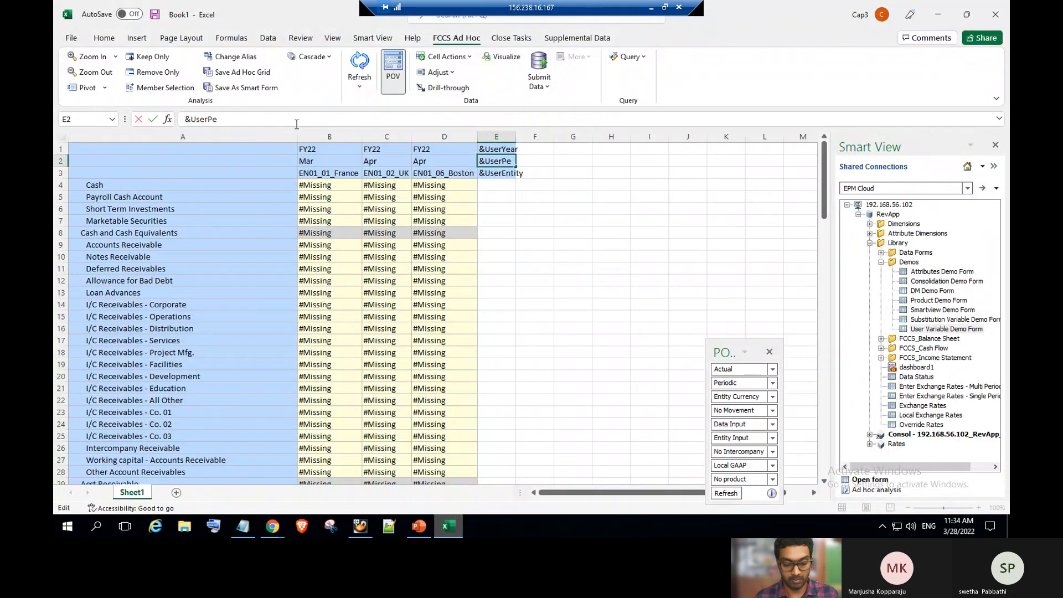
type("riod")
key("ctrl+Return")
left_click(496, 186)
left_click(361, 65)
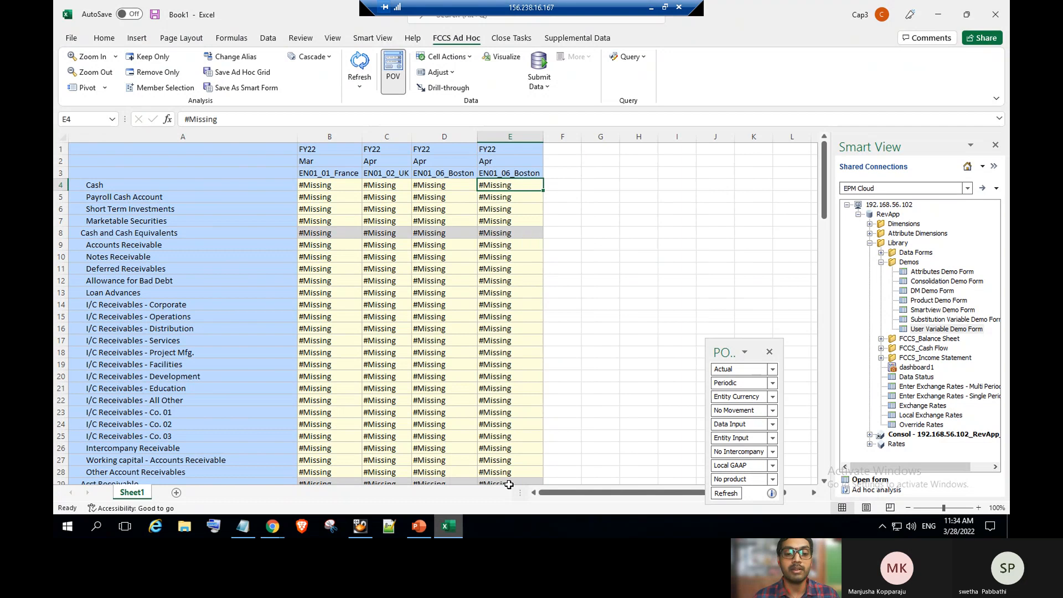
Switch to the PowerPoint presentation and show slide 8, which summarises the artifacts that use user variables.
left_click(452, 530)
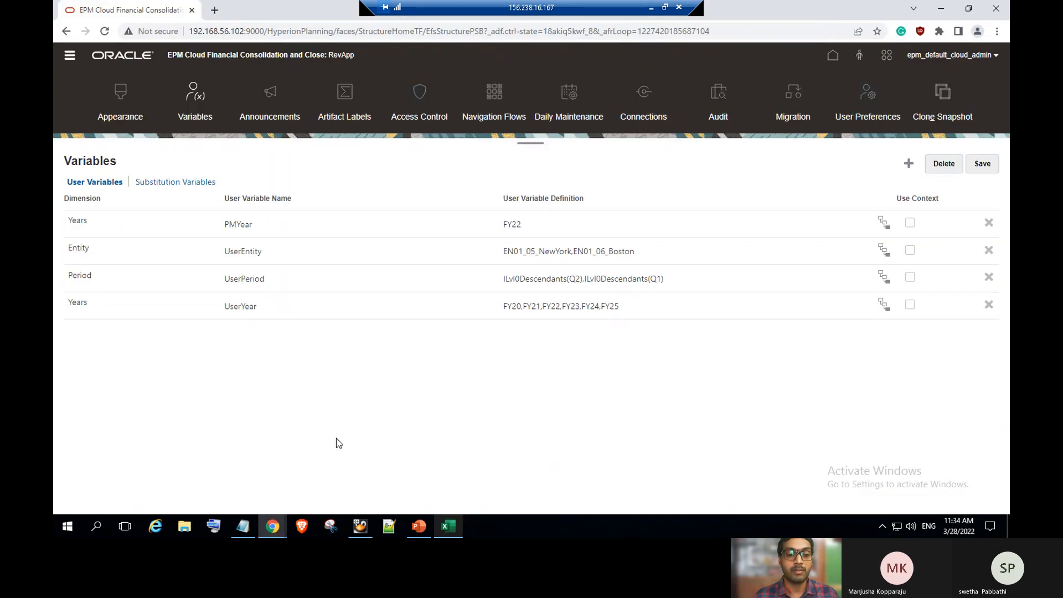
left_click(420, 527)
left_click(125, 440)
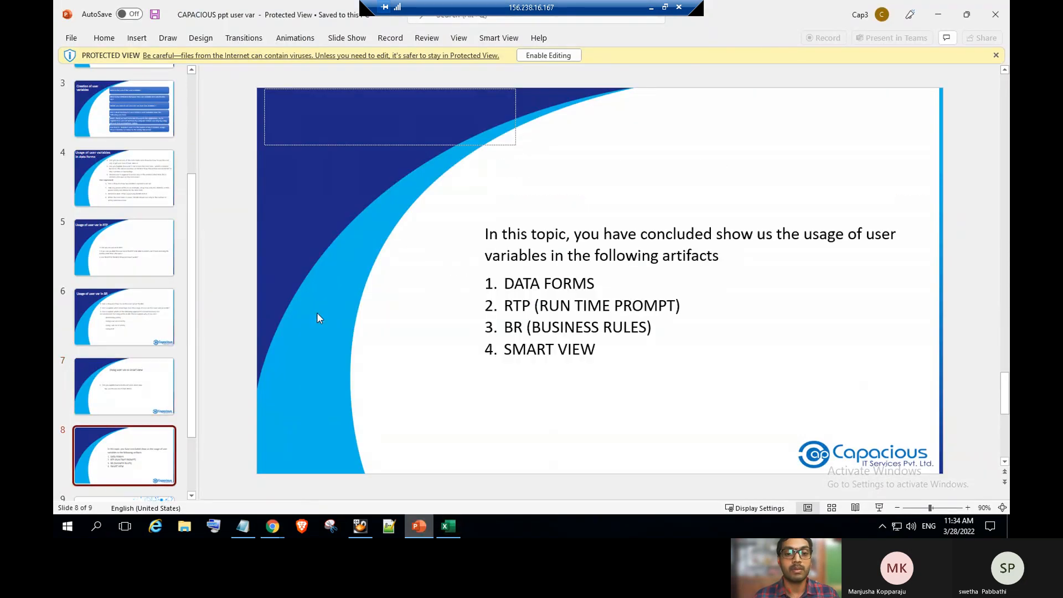